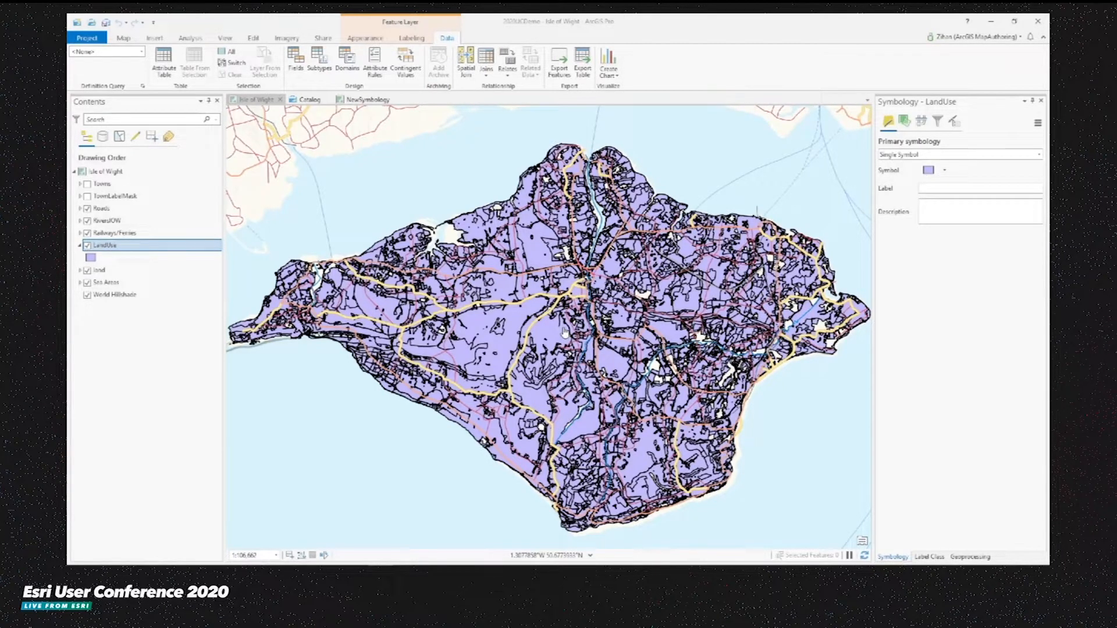
- Inspect a land-use feature's attributes on the map and the LandUse style items in the catalog
click(534, 253)
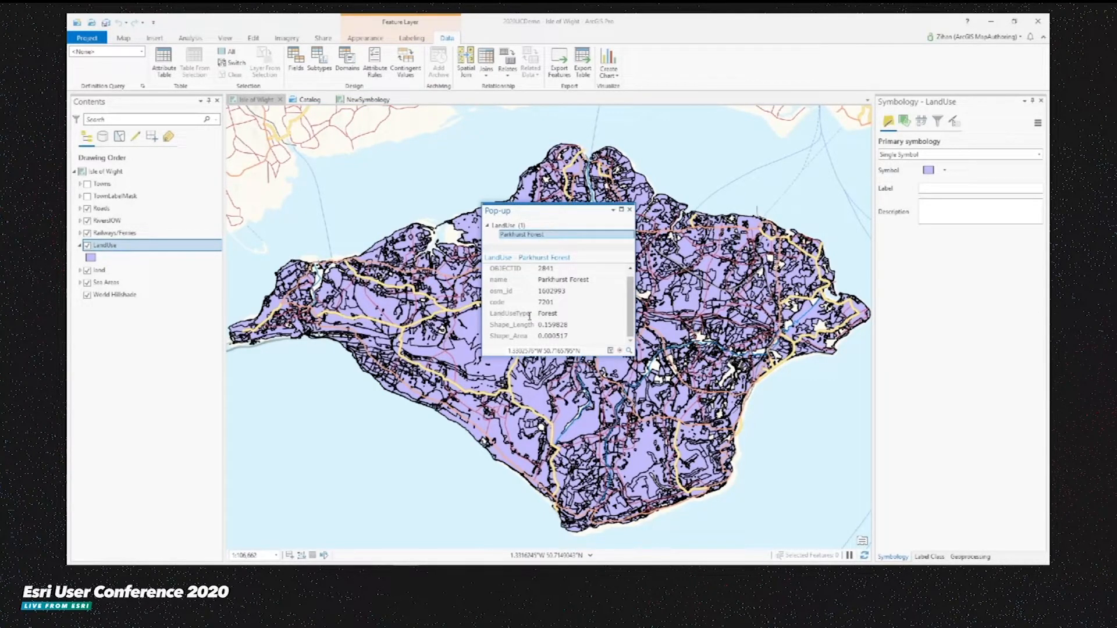
click(629, 209)
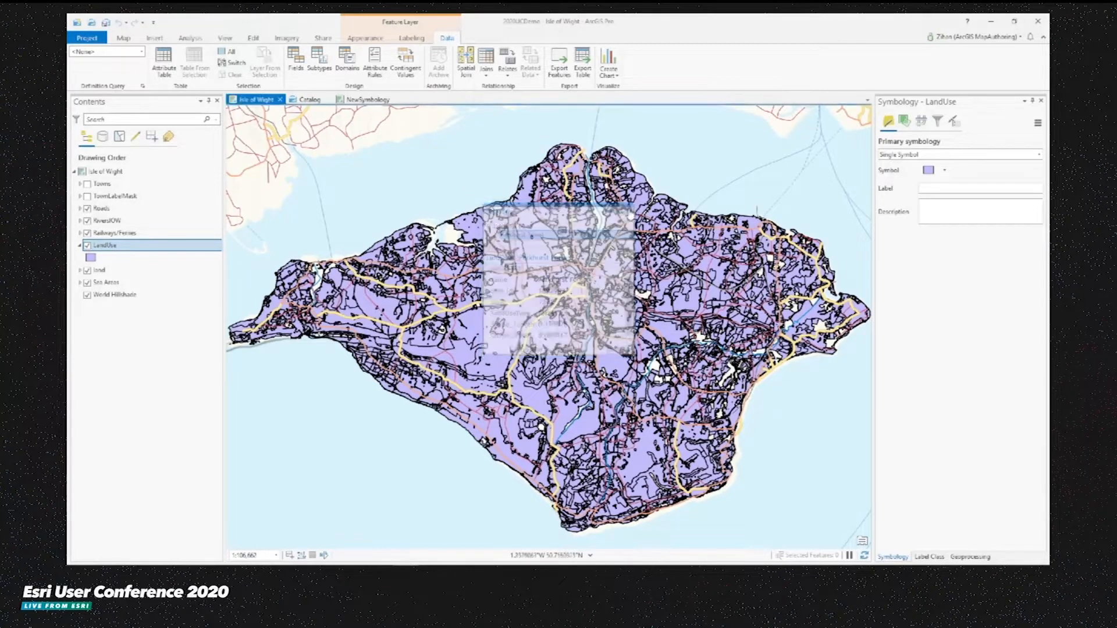
click(311, 100)
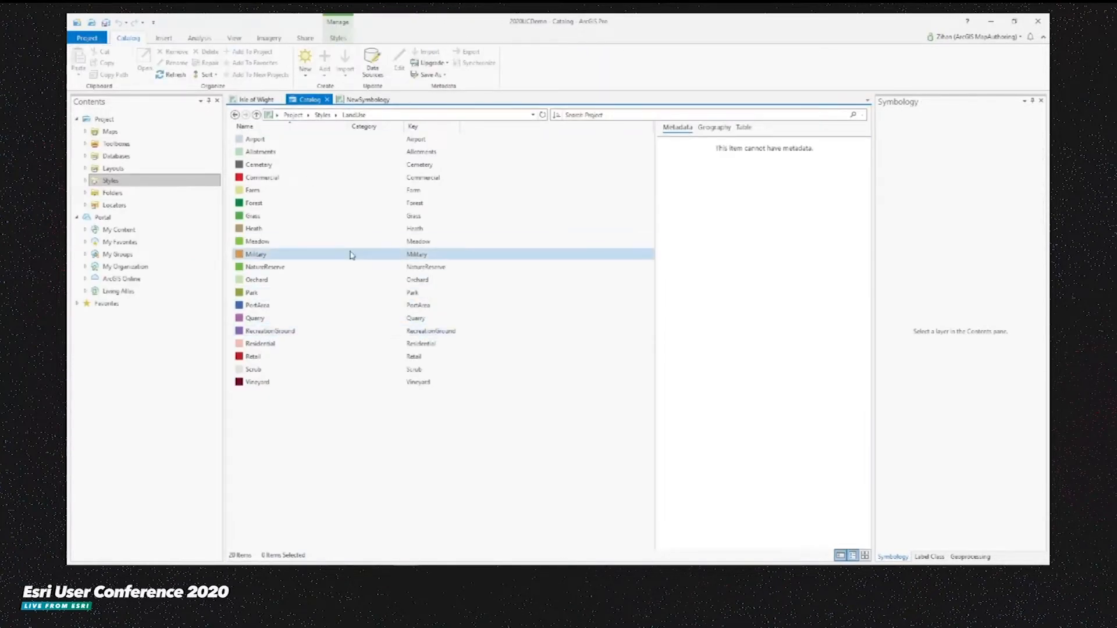
click(256, 99)
- Run Match Layer Symbology To A Style on the LandUse layer, matching LandUseType values to the LandUse style
click(970, 557)
click(928, 228)
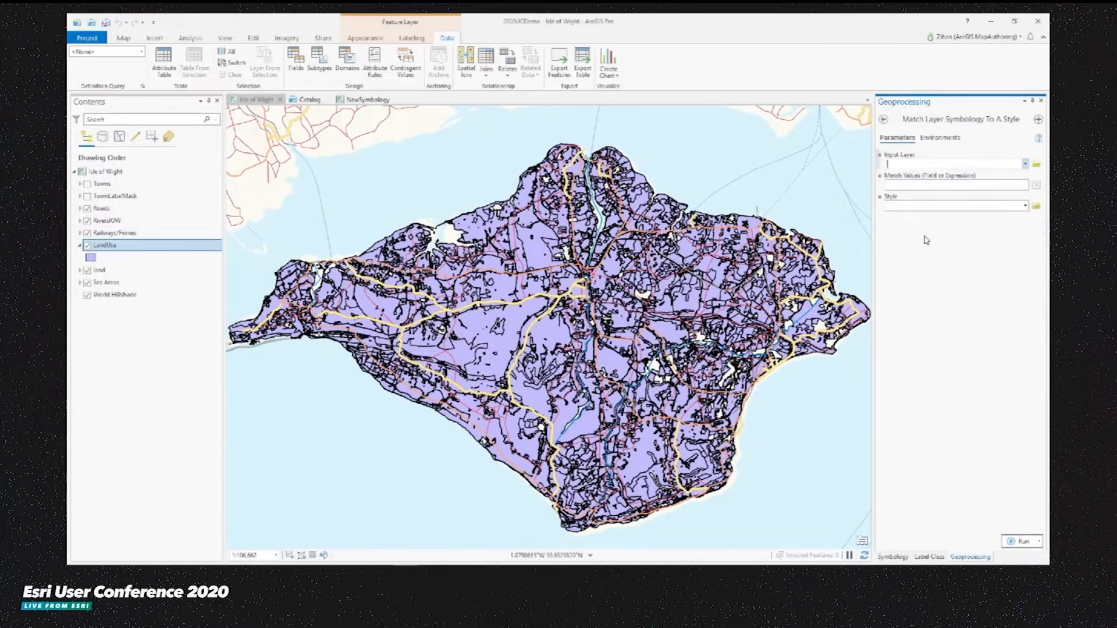
click(1025, 165)
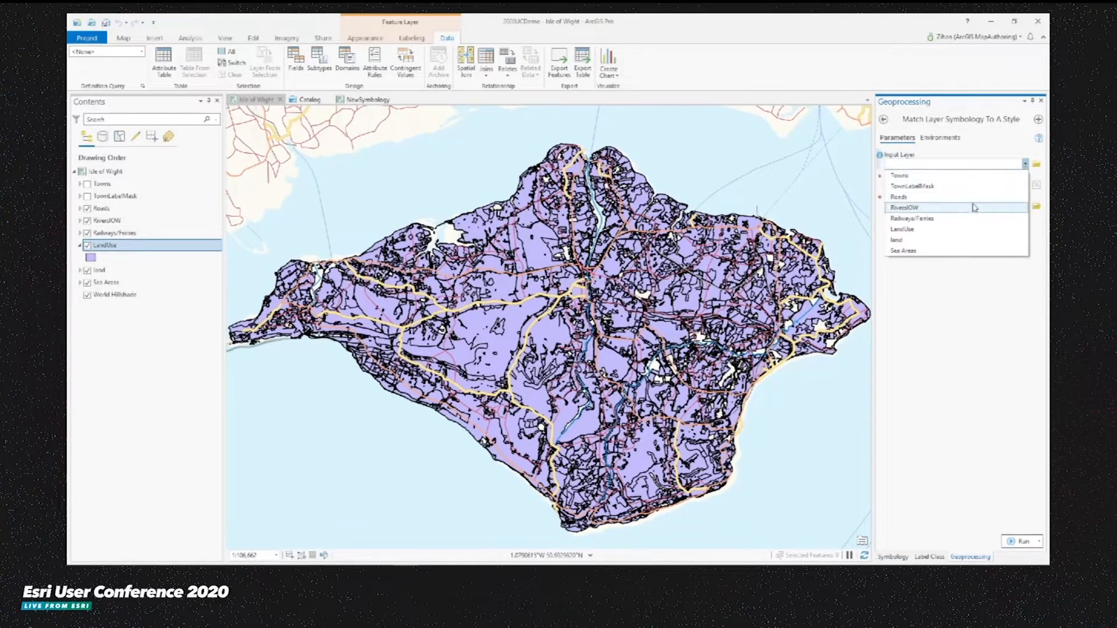
click(921, 231)
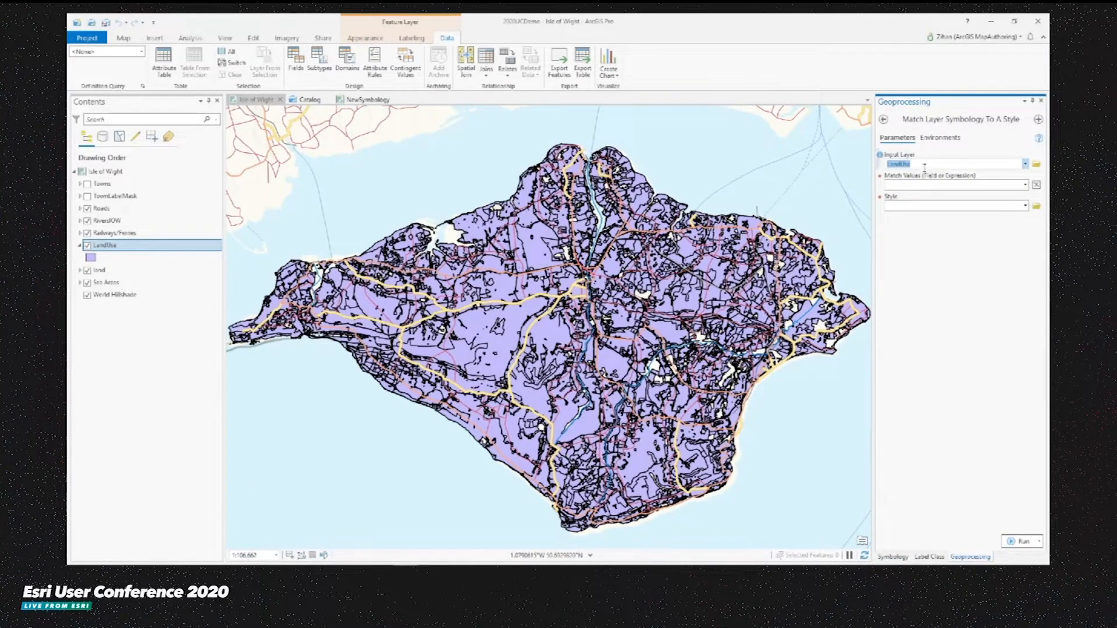
click(1025, 185)
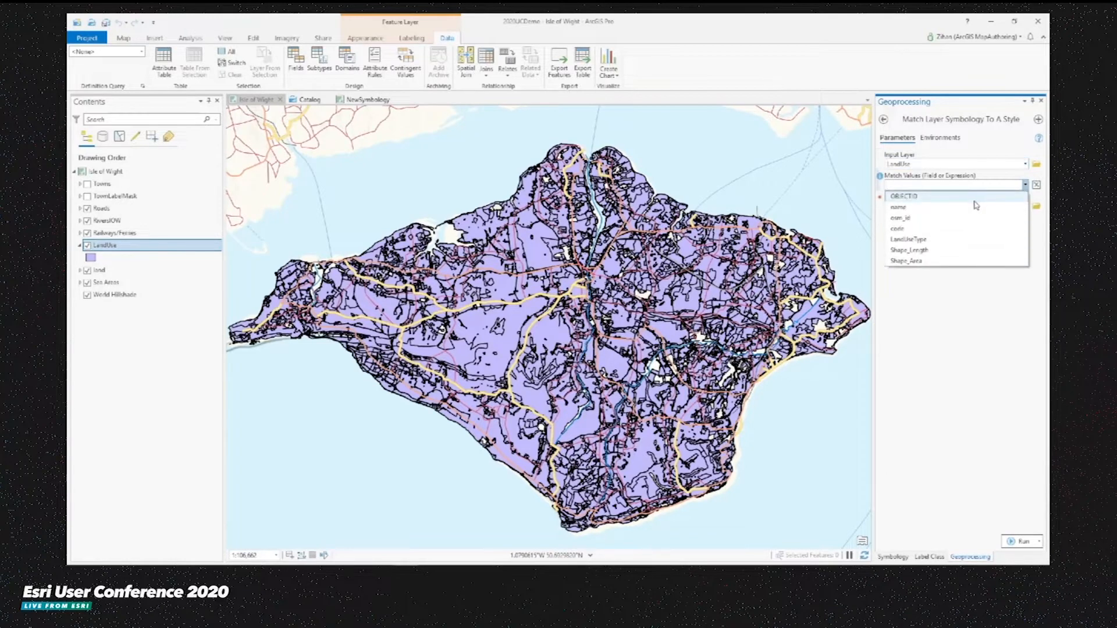
click(921, 240)
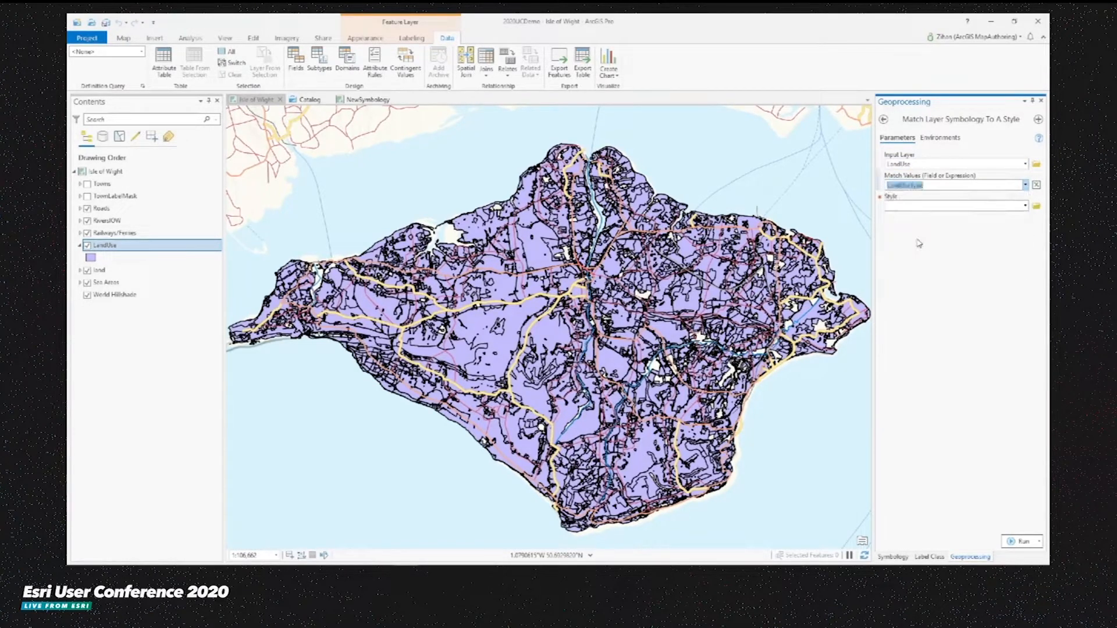
click(1025, 207)
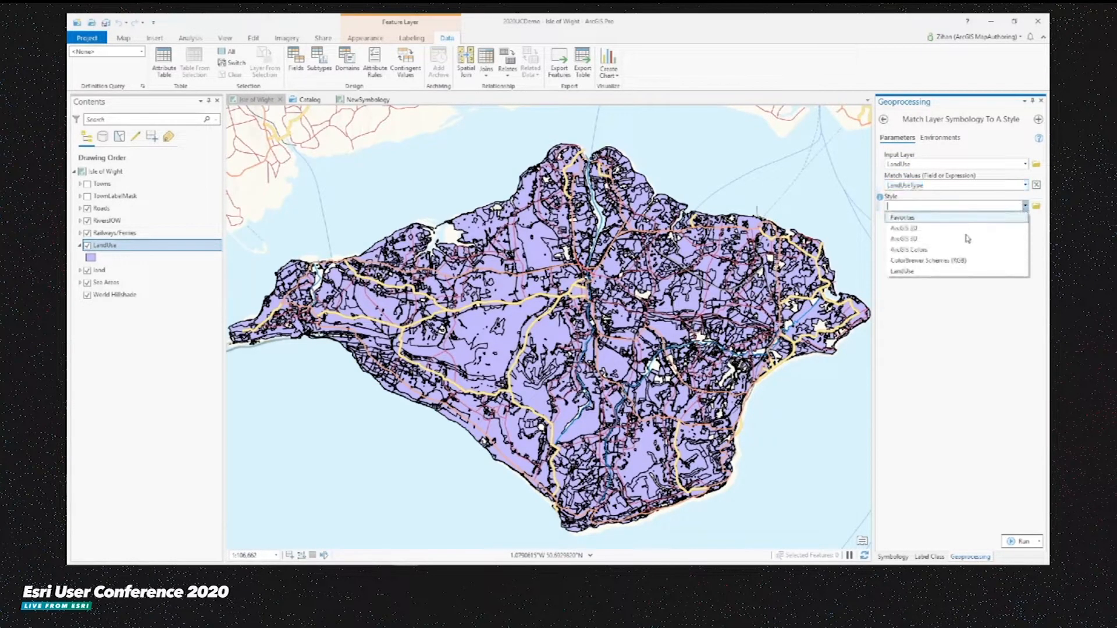
click(919, 271)
click(1015, 542)
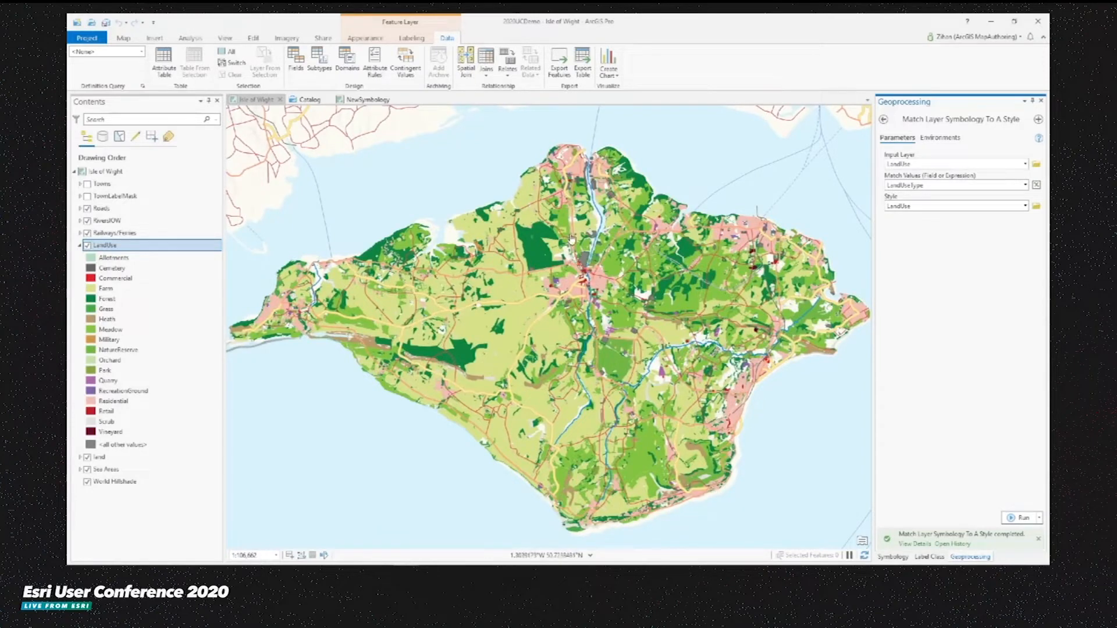
- Open the LandUse layer properties and add a definition query where LandUseType is equal to Farm
click(893, 557)
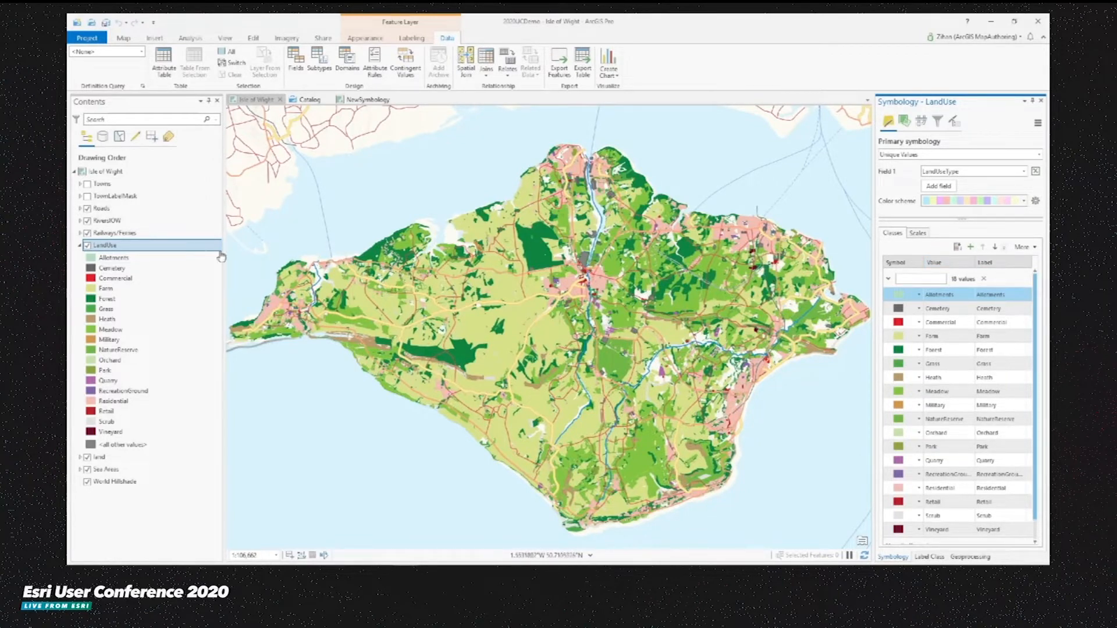
right_click(124, 249)
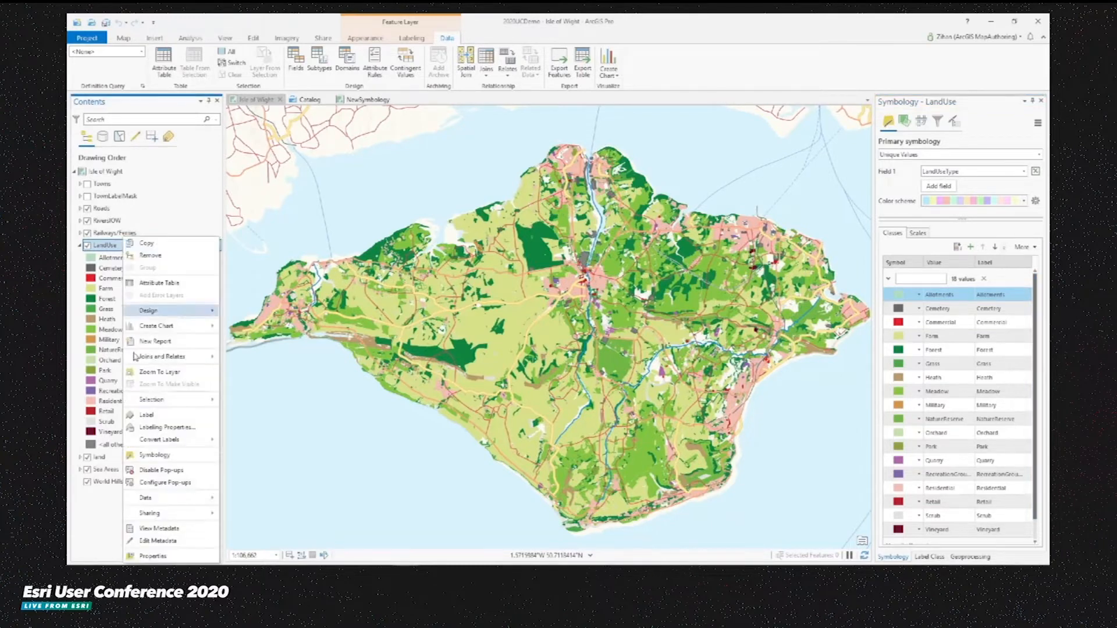
click(154, 556)
click(445, 295)
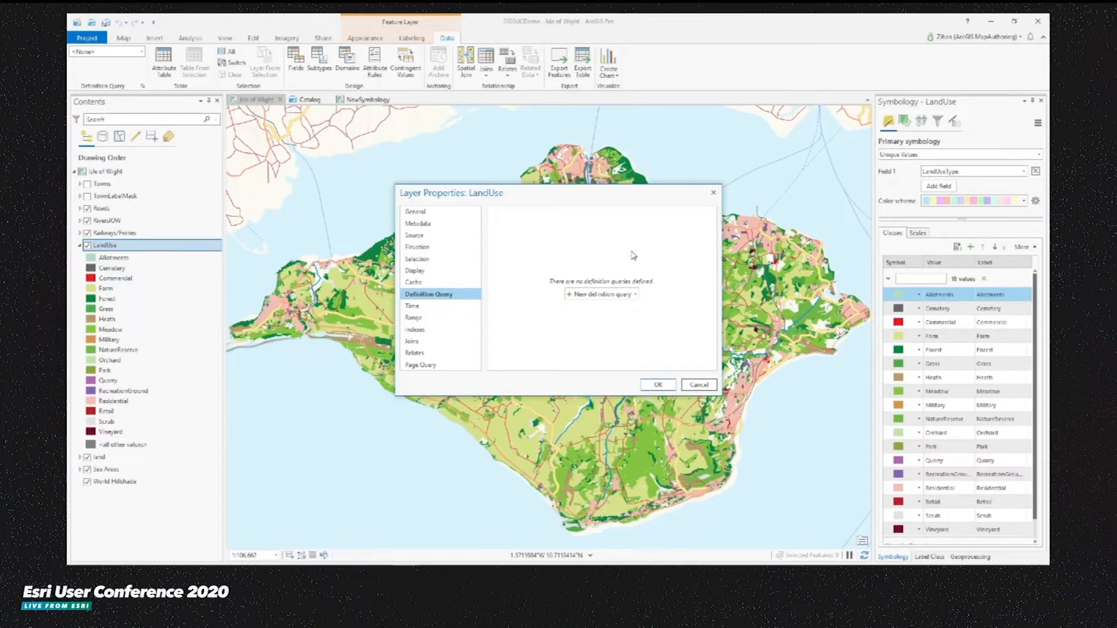
click(602, 294)
click(590, 265)
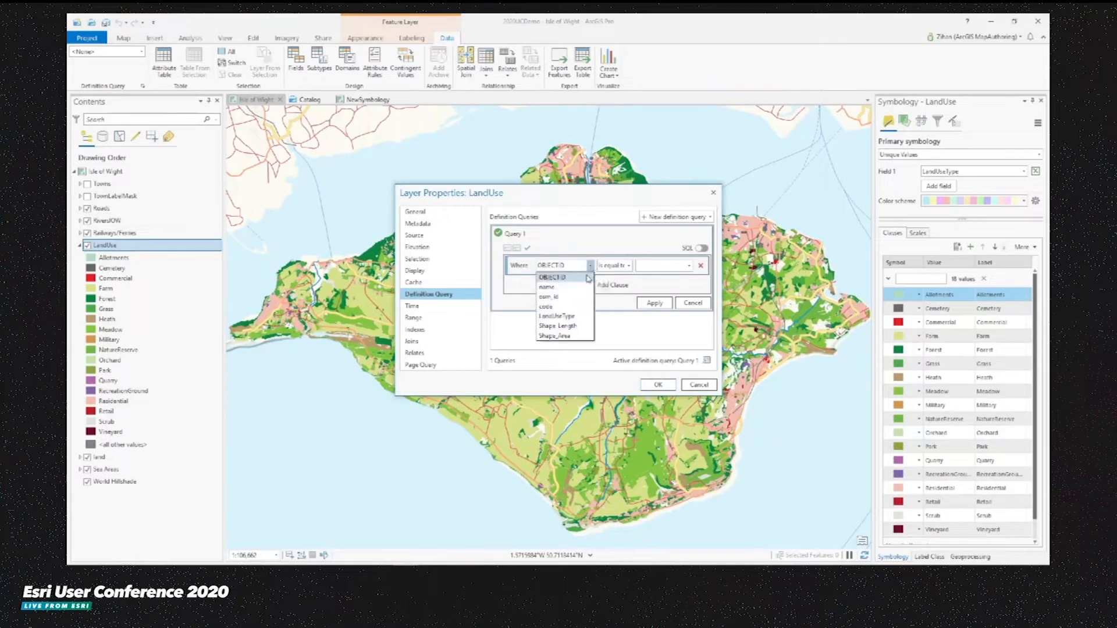
click(572, 318)
click(689, 266)
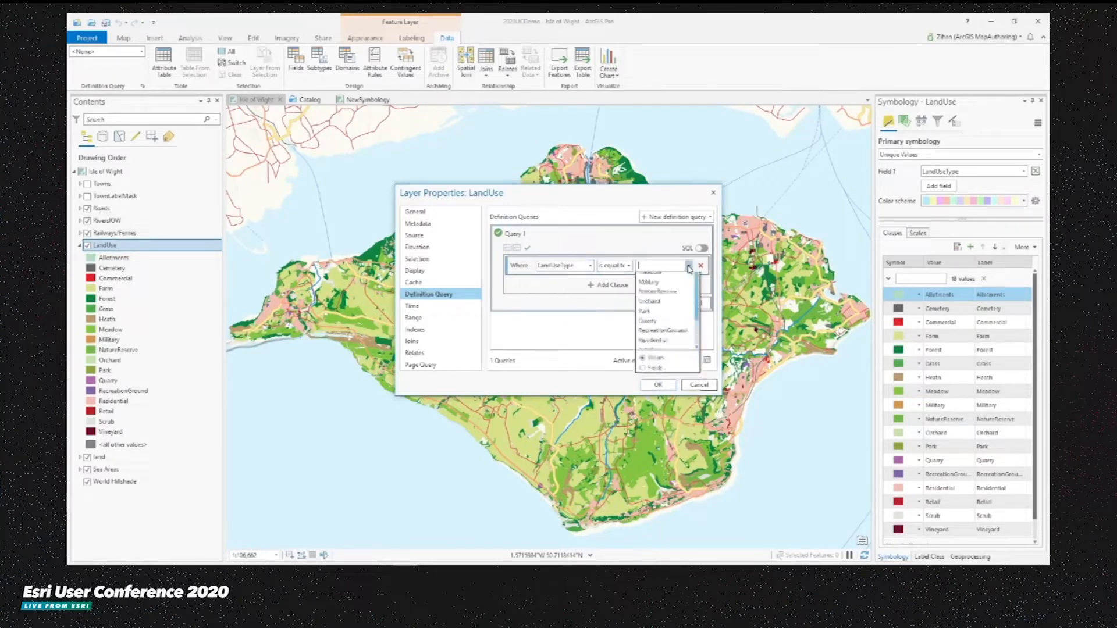
click(668, 307)
click(666, 305)
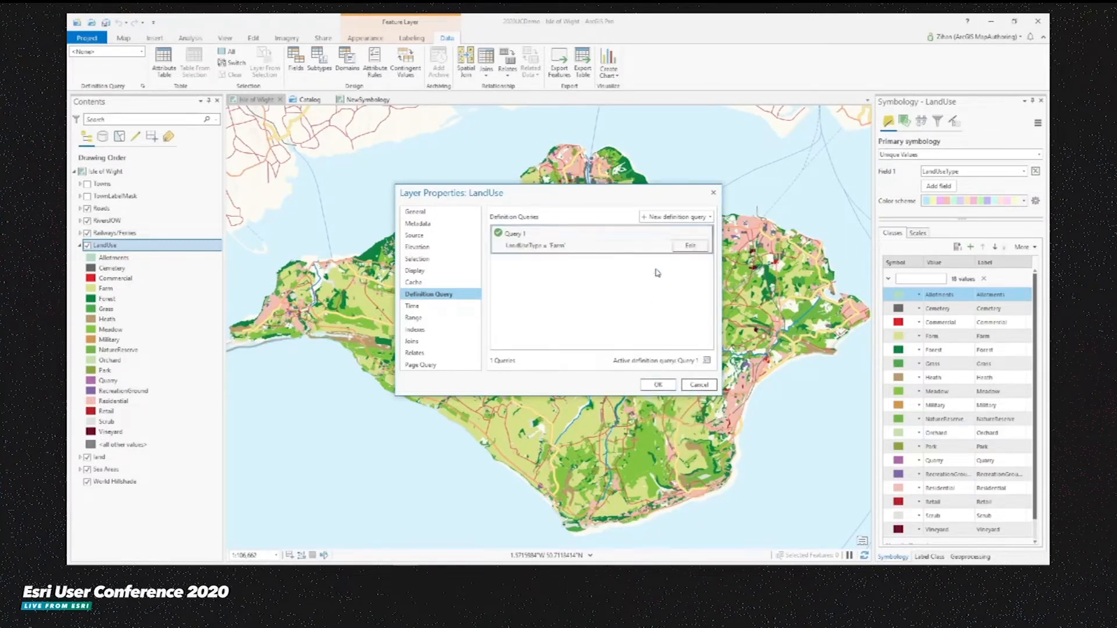
- Import the Residential.exp definition query file into the LandUse layer and apply the properties
click(710, 217)
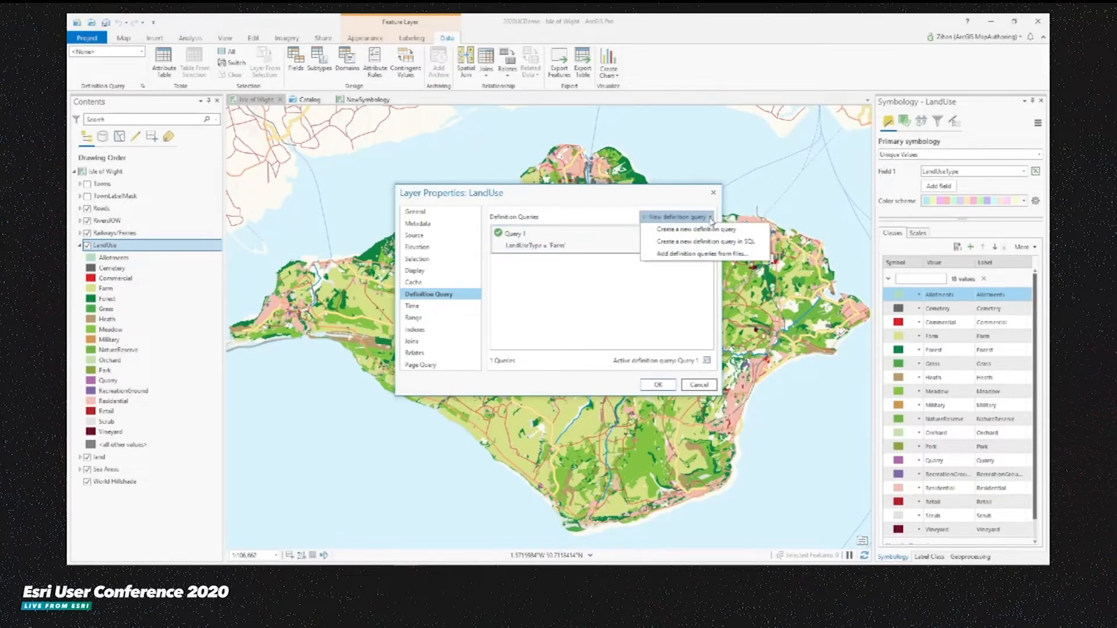
click(681, 254)
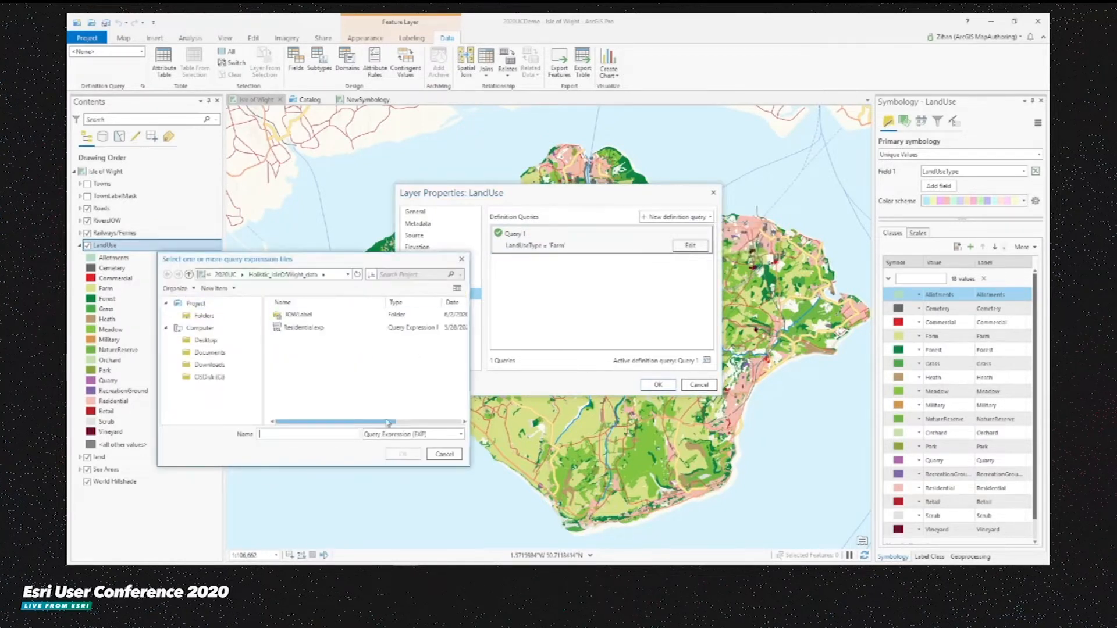
click(314, 328)
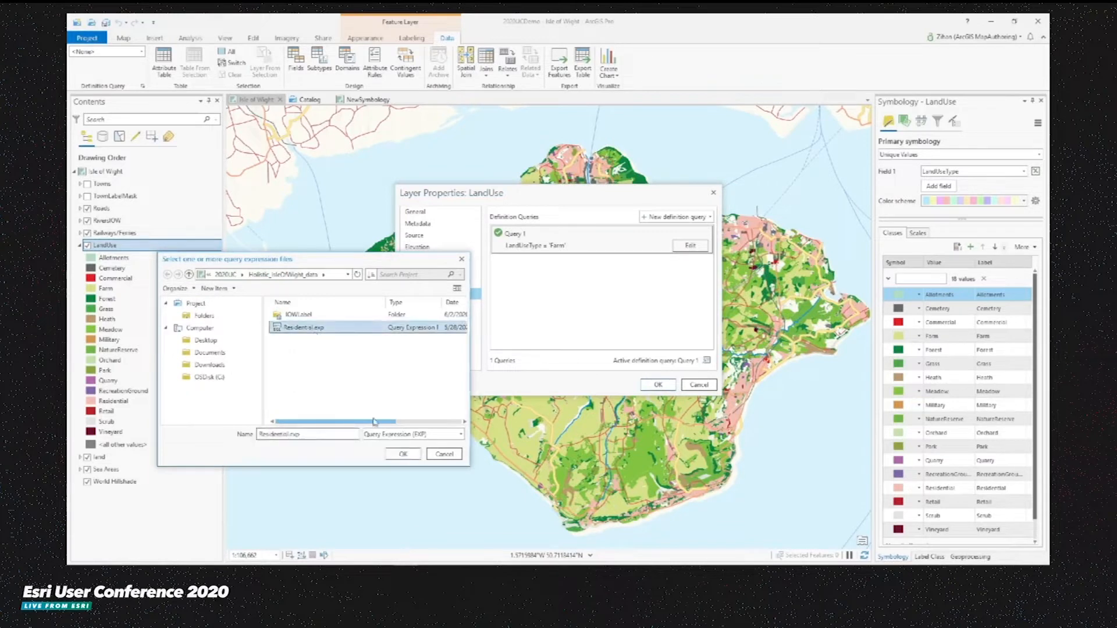
click(403, 454)
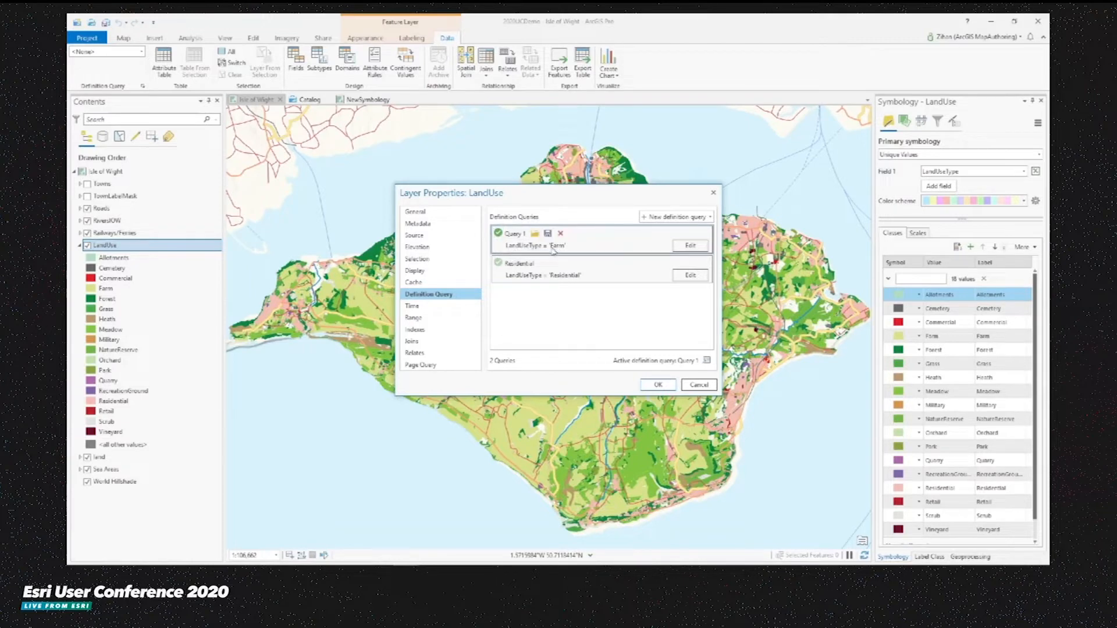
click(658, 385)
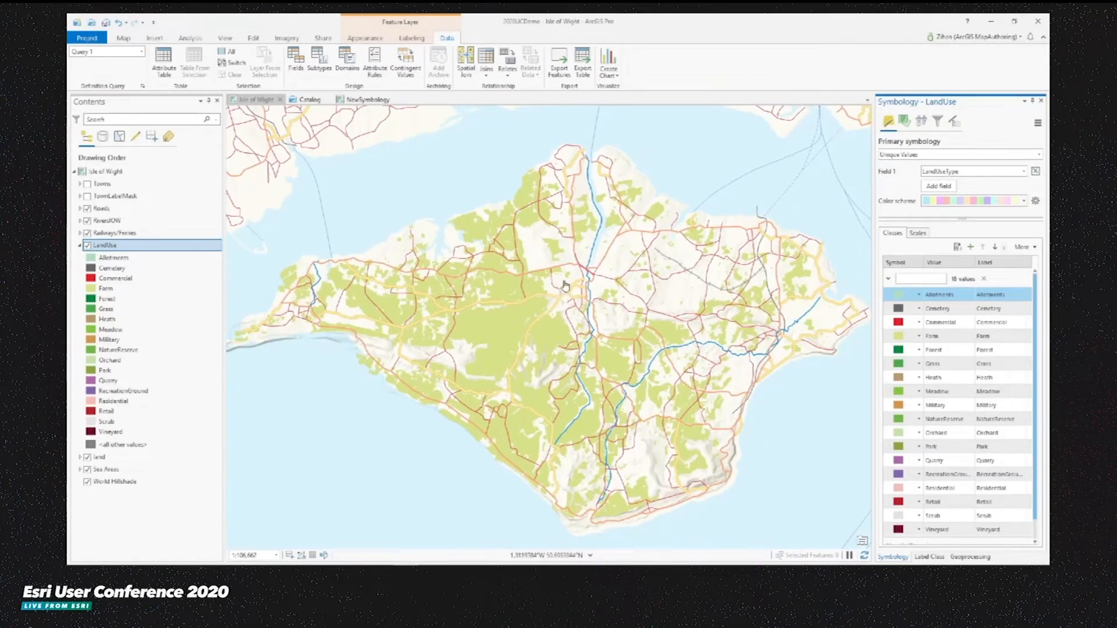
- Switch the LandUse layer's active definition query between Residential and none, ending with Residential
click(141, 53)
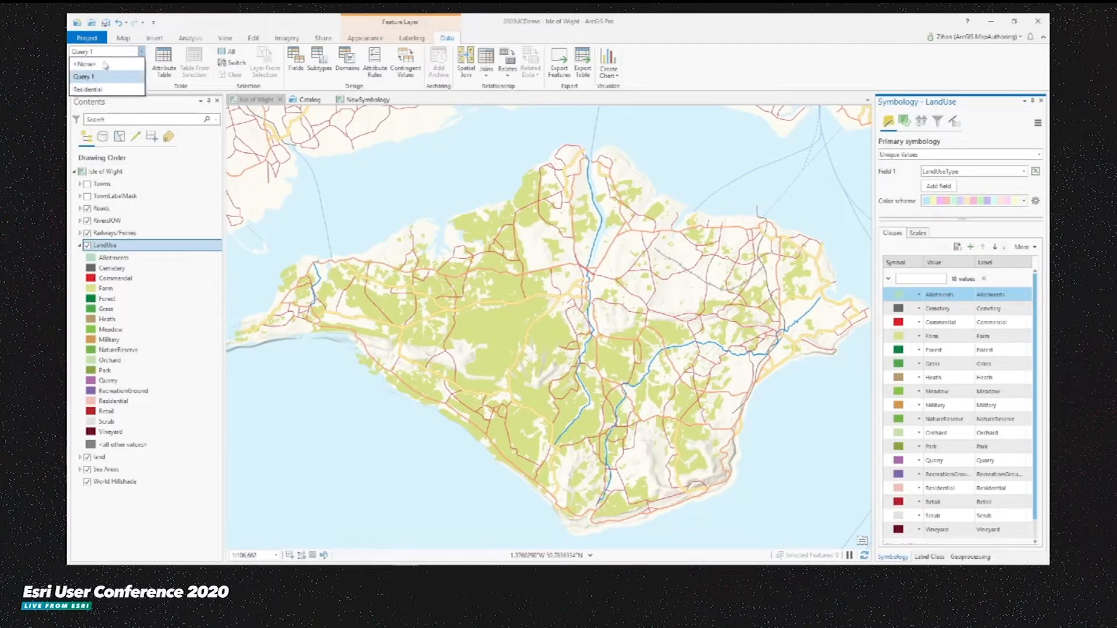
click(101, 89)
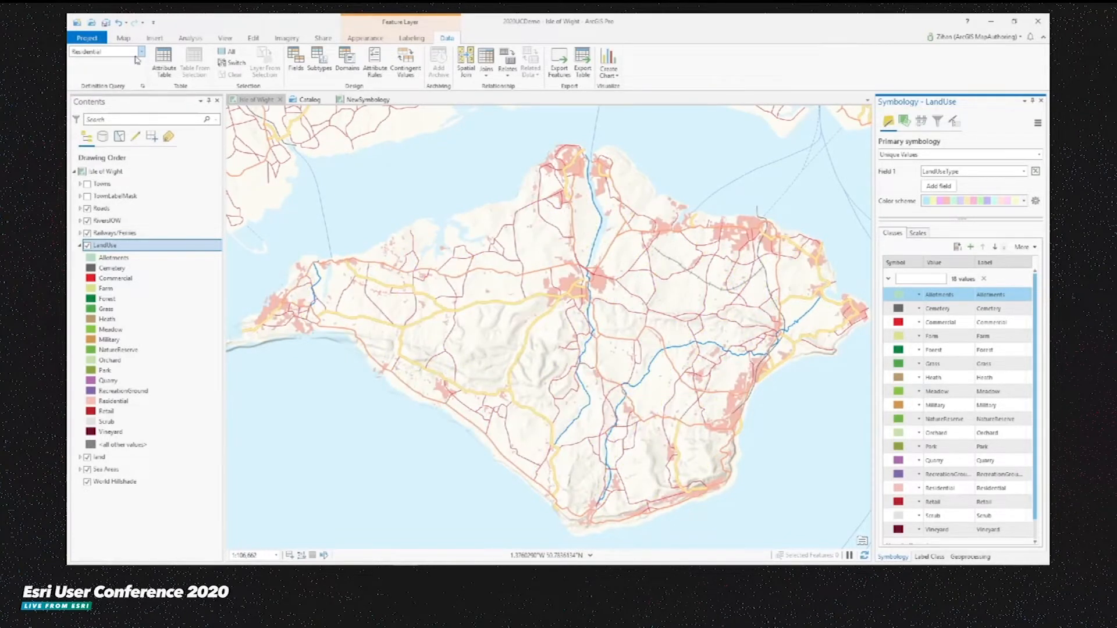
click(141, 52)
click(118, 65)
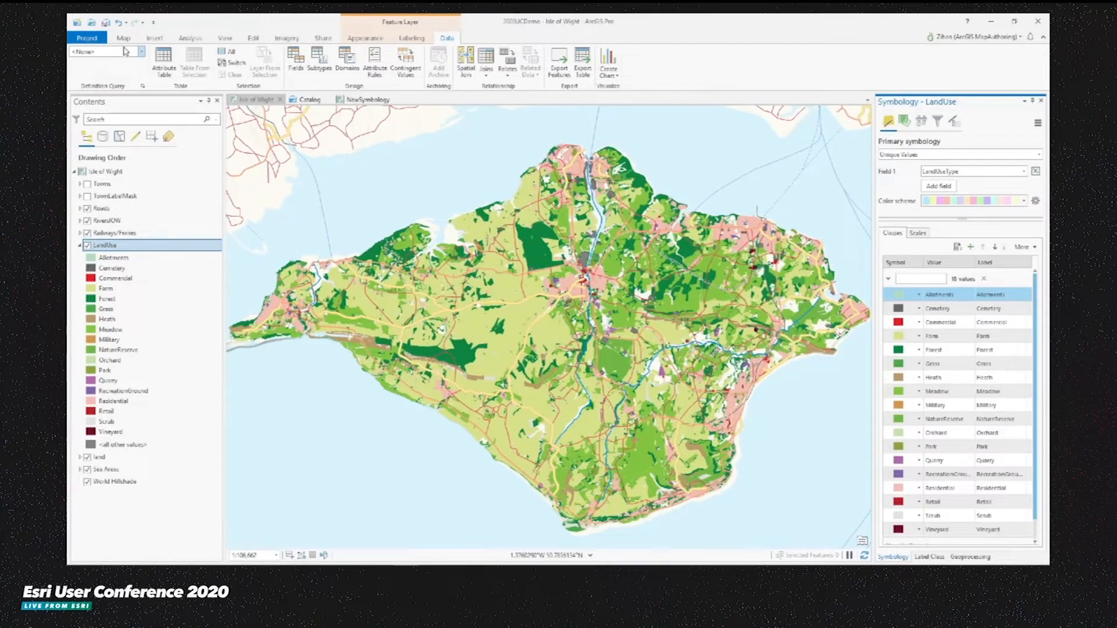
click(125, 51)
click(107, 89)
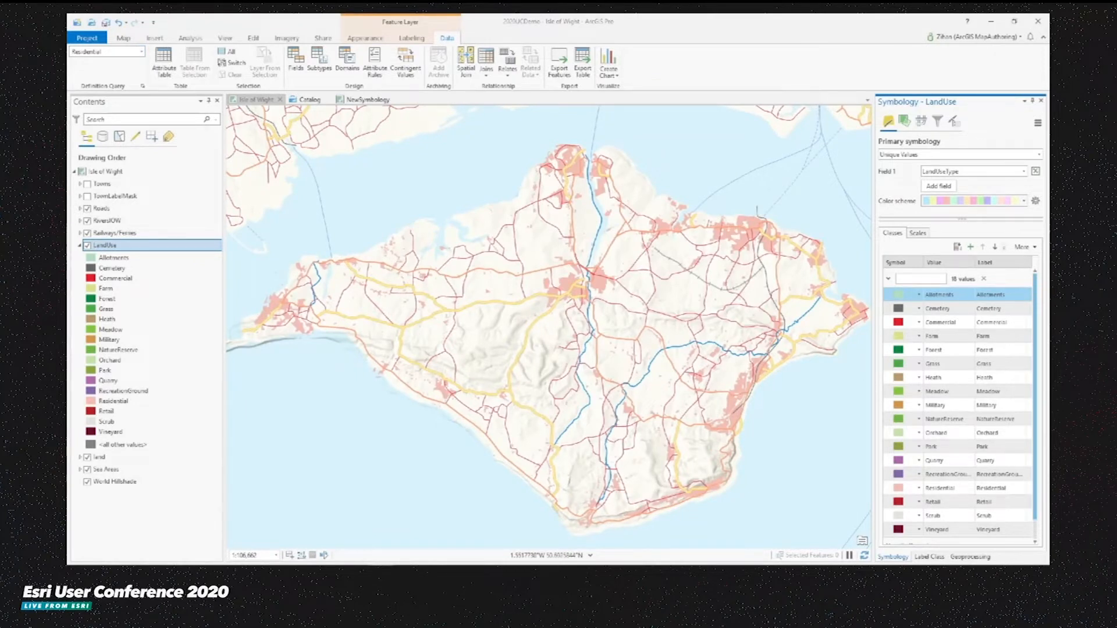
- Select and expand the Roads layer, then turn on its labels
click(111, 213)
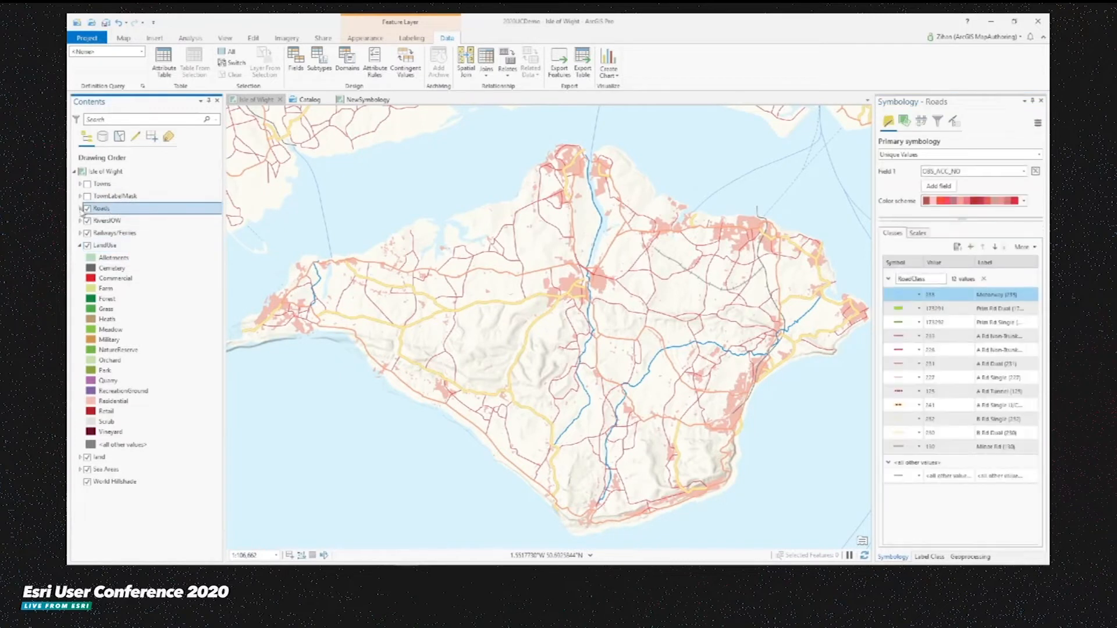
click(79, 209)
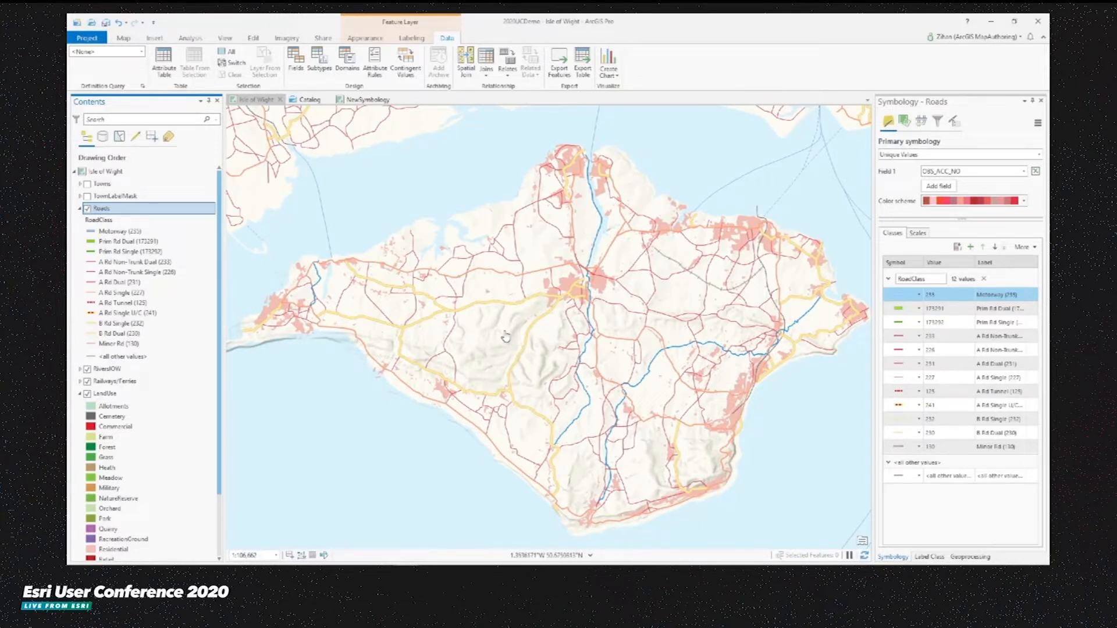
click(411, 37)
click(78, 60)
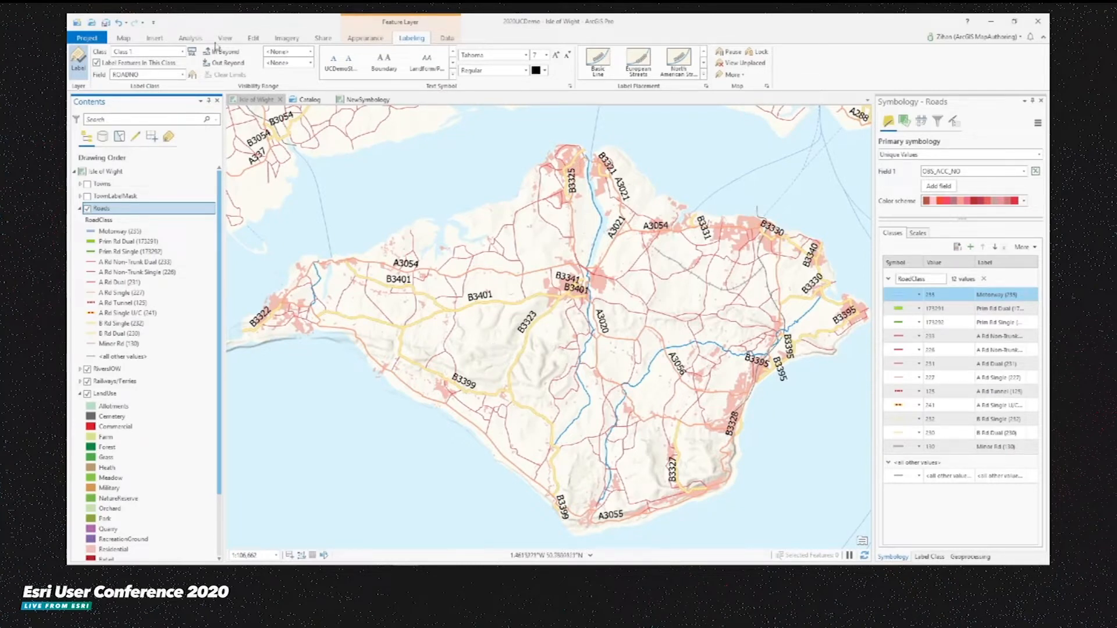
- Create label classes from the Roads symbology, excluding A Rd Single (227) and Minor Rd (130), without appending to current classes
click(182, 51)
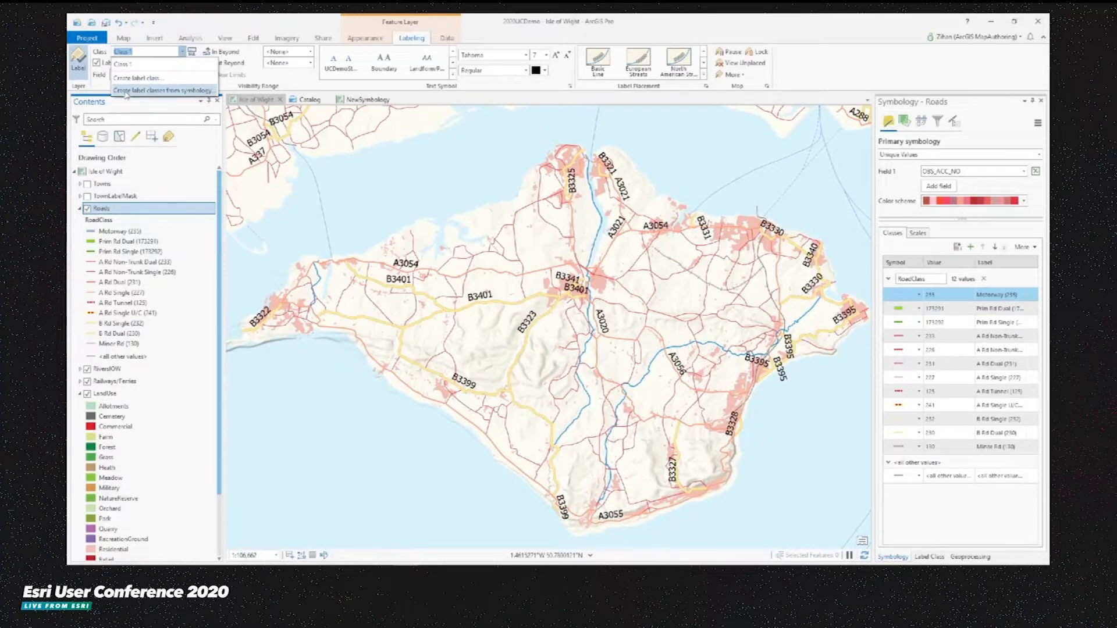
click(159, 92)
mouse_move(668, 245)
mouse_down()
mouse_move(674, 293)
mouse_move(671, 245)
mouse_up()
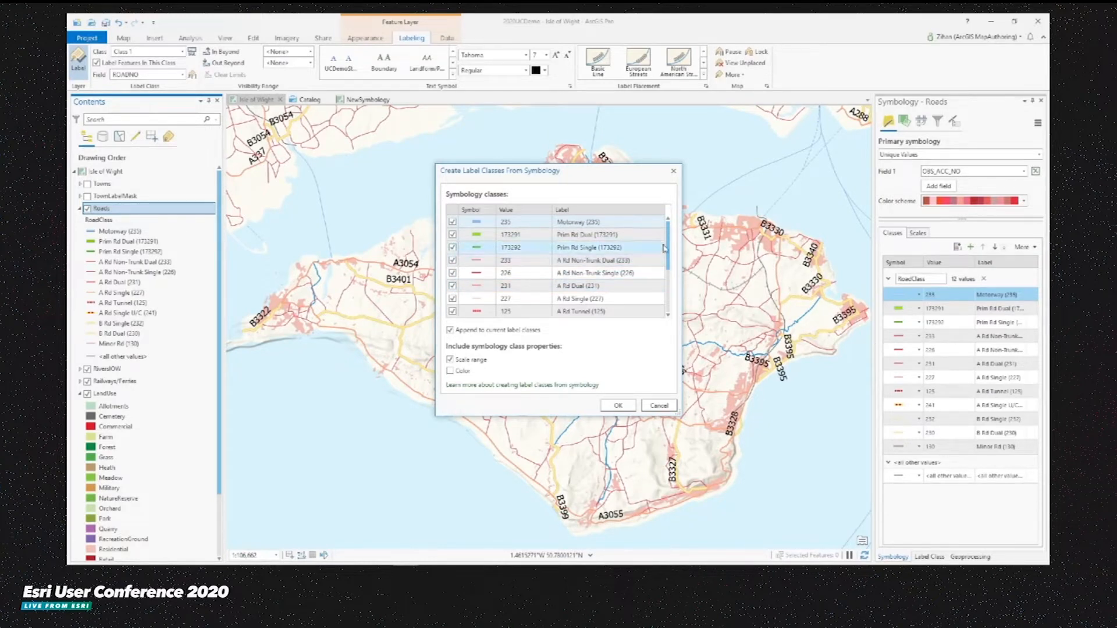
click(453, 299)
scroll(546, 292, down, 2)
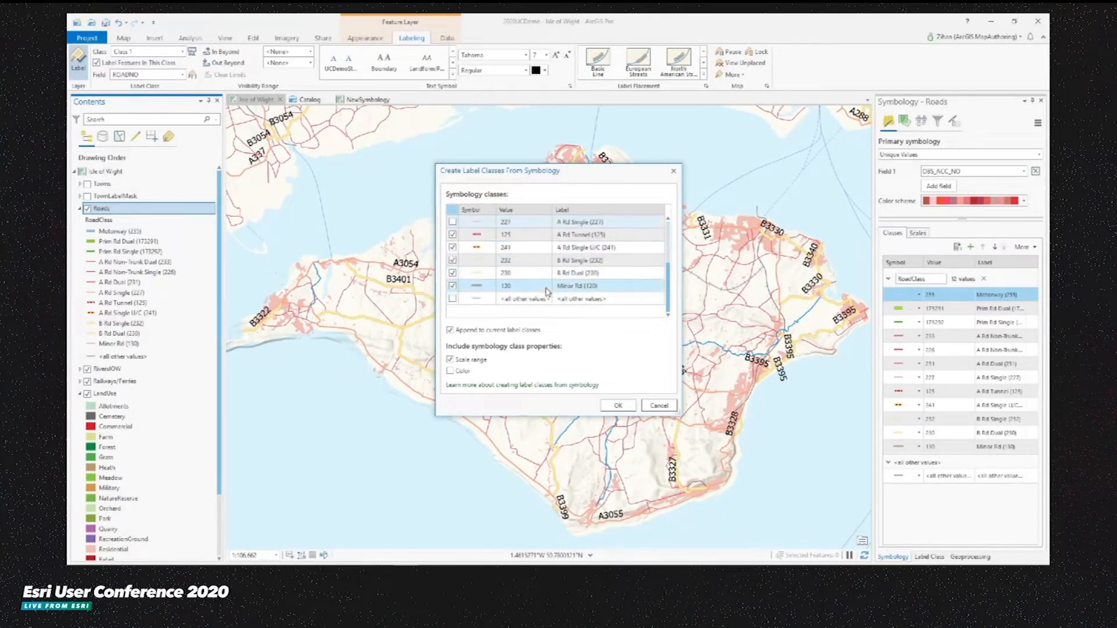
click(453, 286)
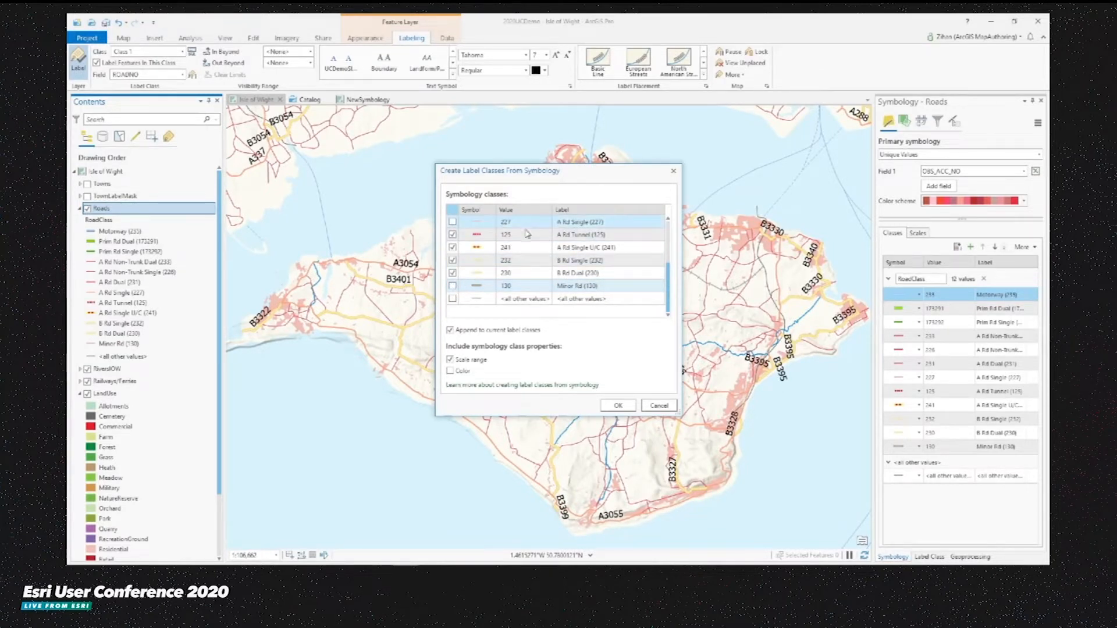
click(450, 331)
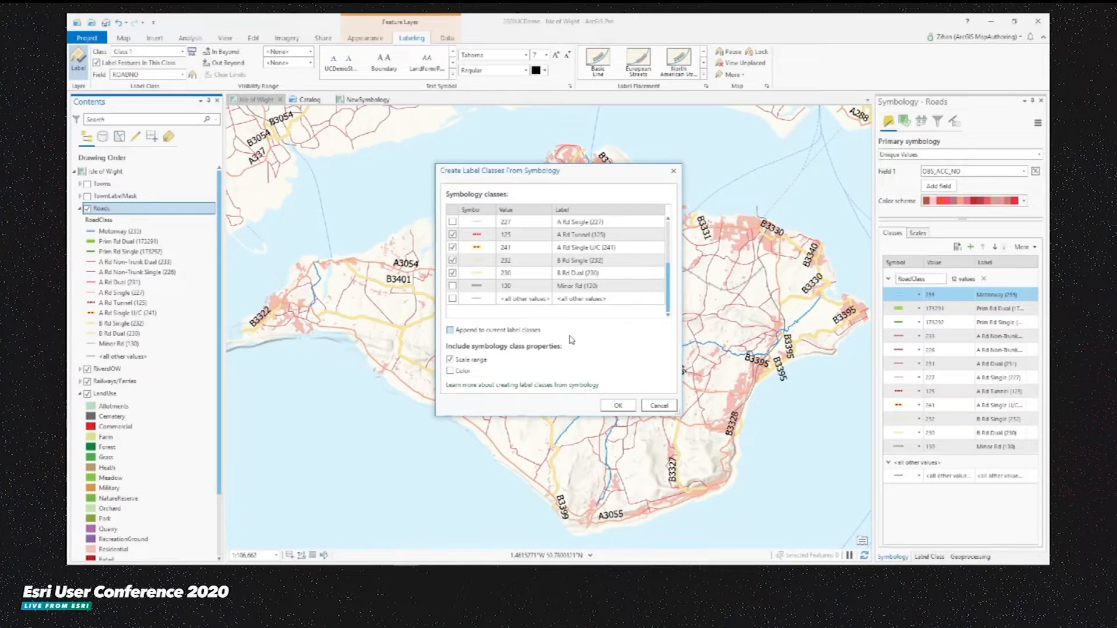
click(618, 405)
- Open the Roads label class settings and switch to the B Rd Dual (230) class
click(929, 557)
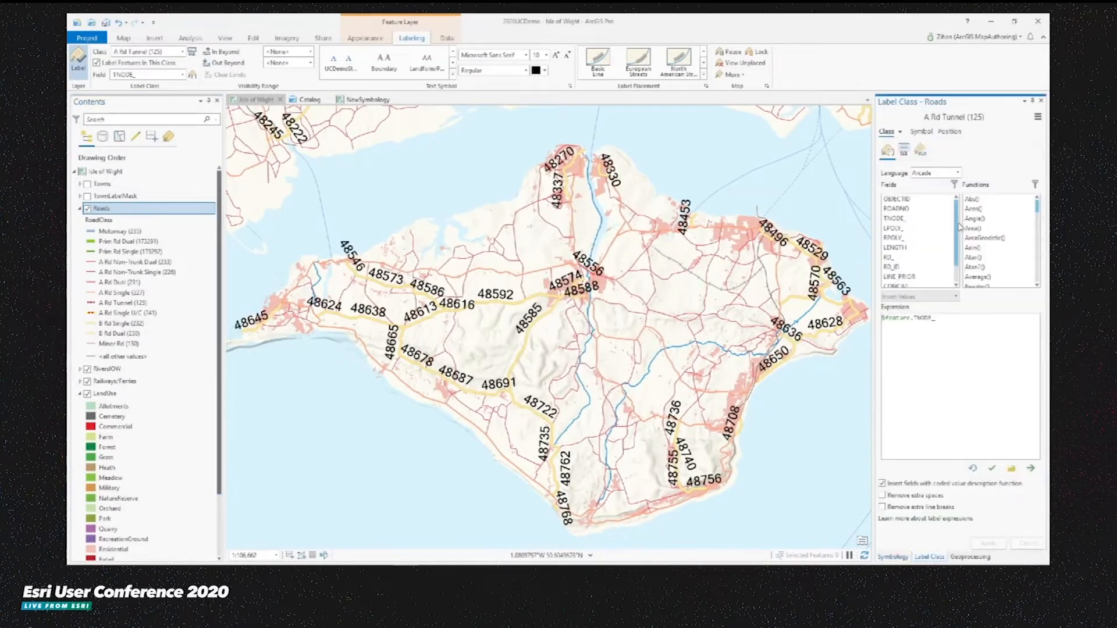
click(900, 131)
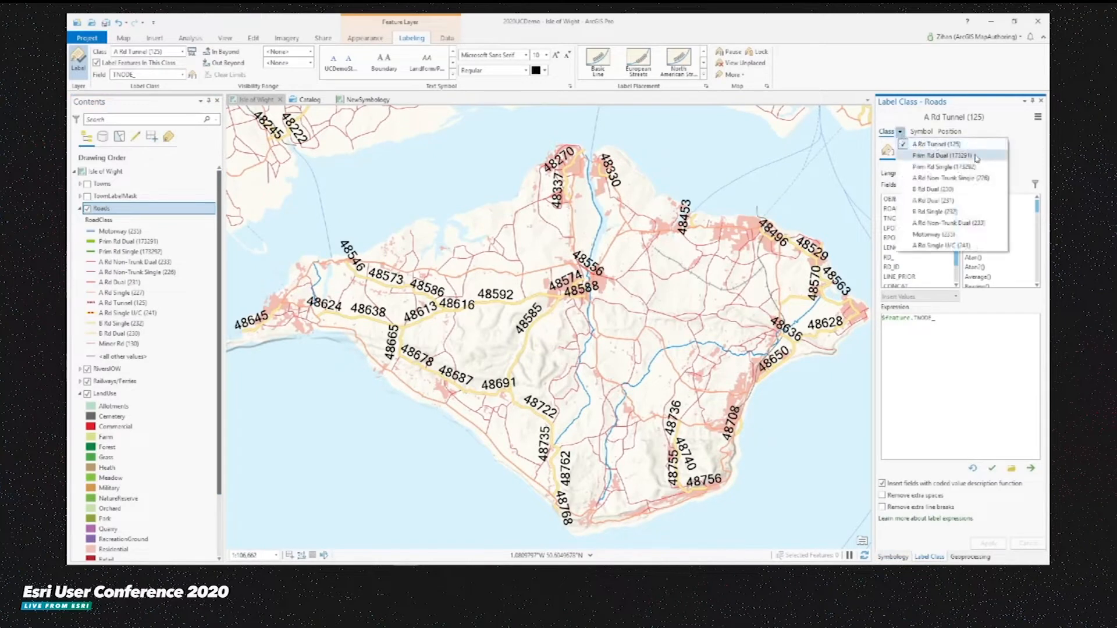
click(966, 190)
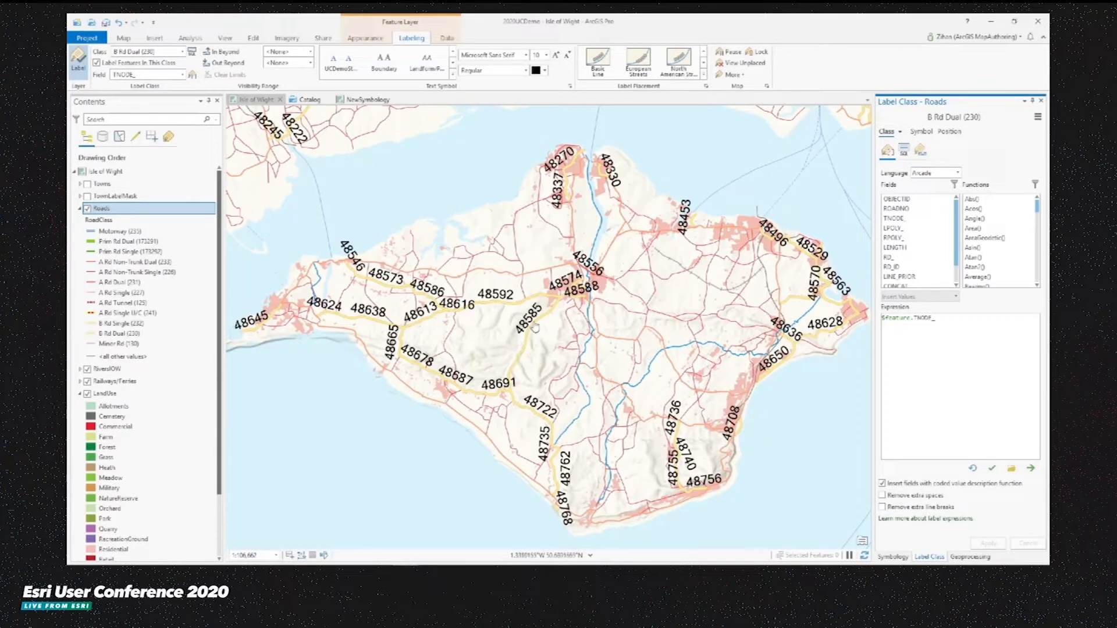
- Set the B Rd Dual (230) label class to use the ROADNO field
click(182, 75)
scroll(148, 102, up, 1)
click(146, 102)
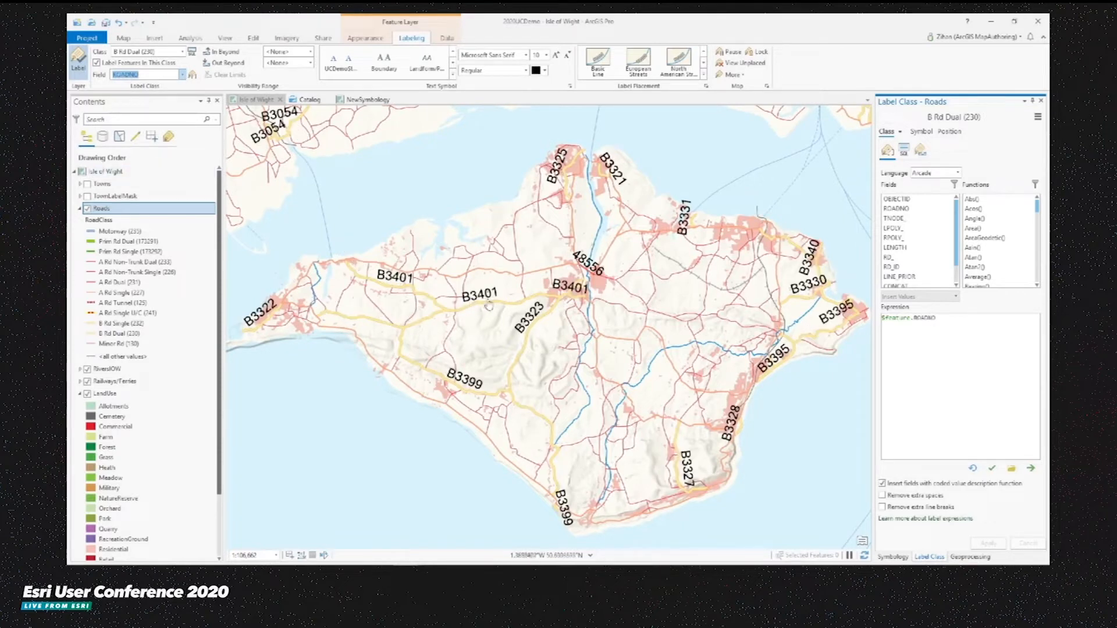
- Apply a blue road shield text symbol from the symbol gallery to the B Rd Dual labels
click(453, 79)
scroll(390, 353, down, 3)
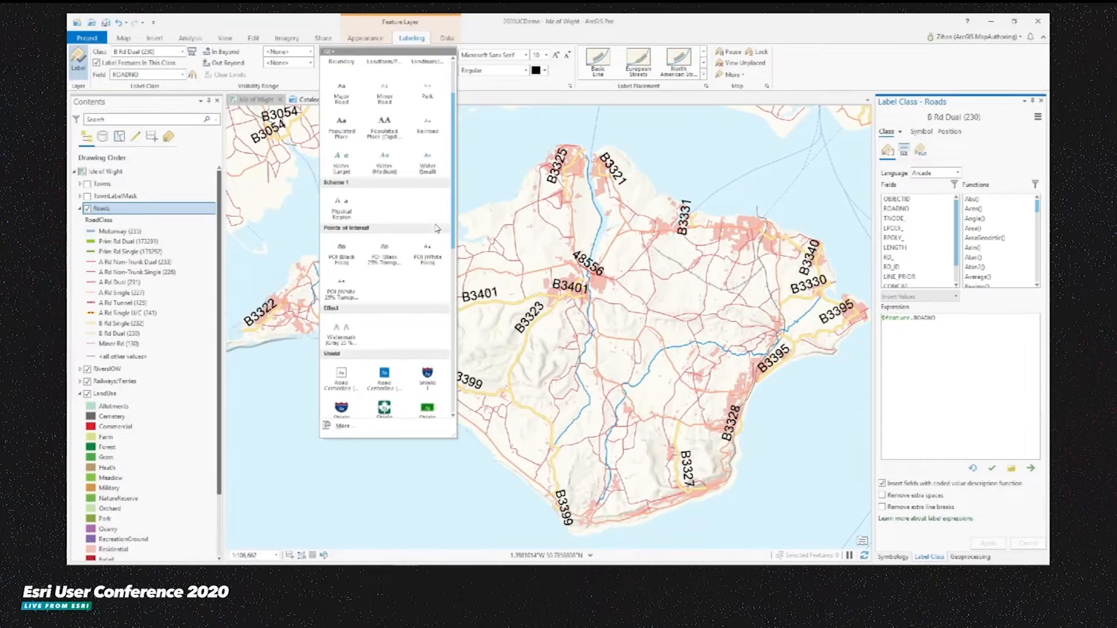
click(390, 352)
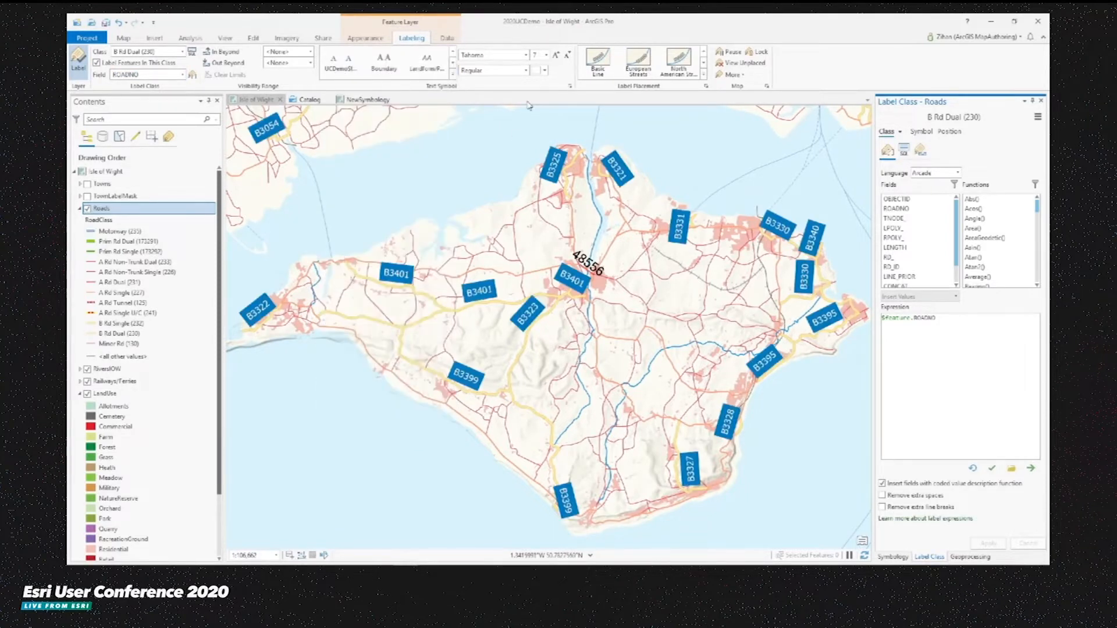
- Increase the label font size to 8 and set the text colour to yellow
click(568, 56)
click(545, 71)
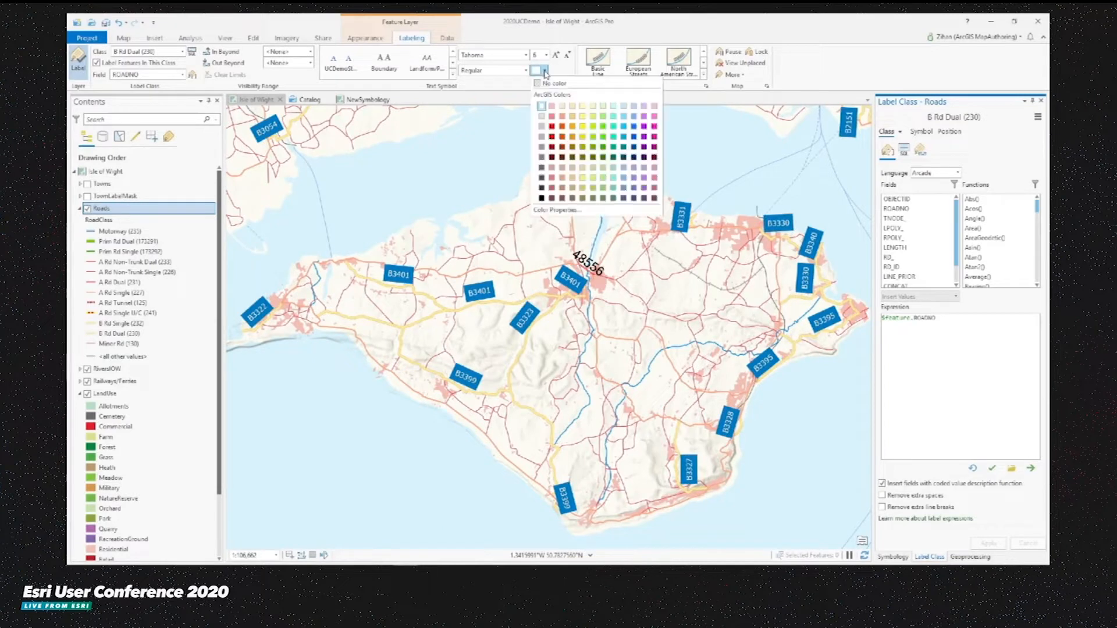
click(587, 134)
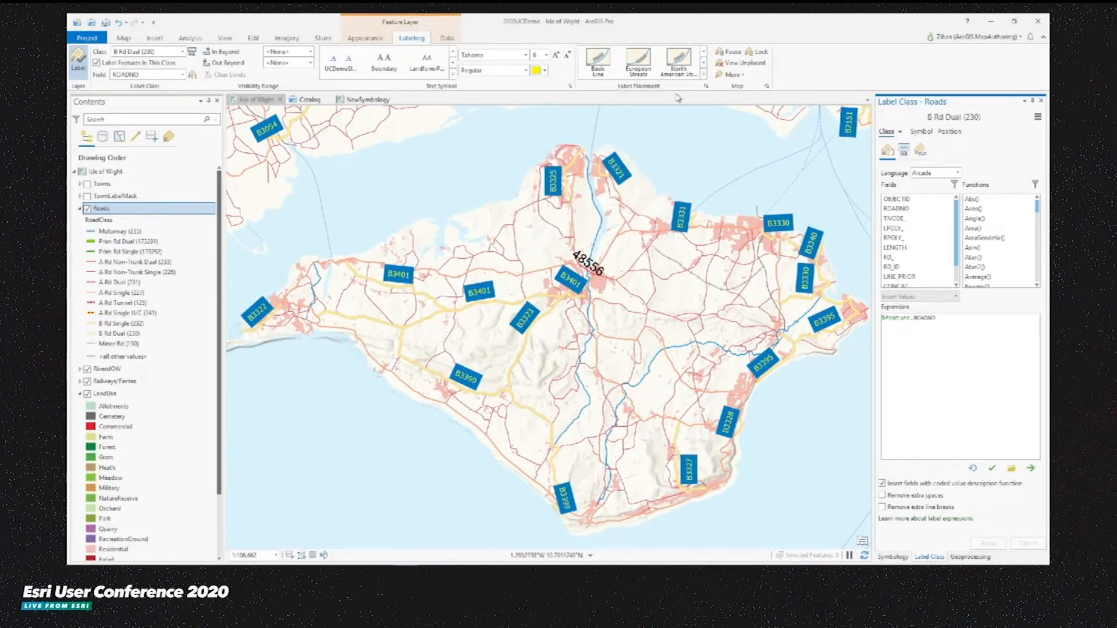
- Apply the Shield label placement style to the B Rd Dual class
click(703, 75)
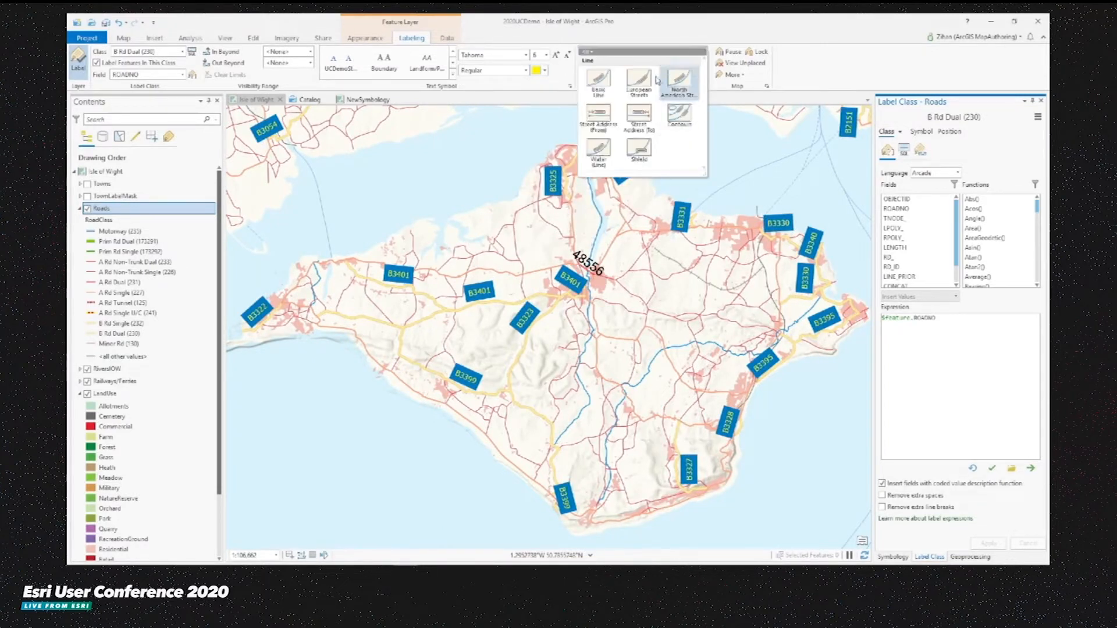
click(643, 152)
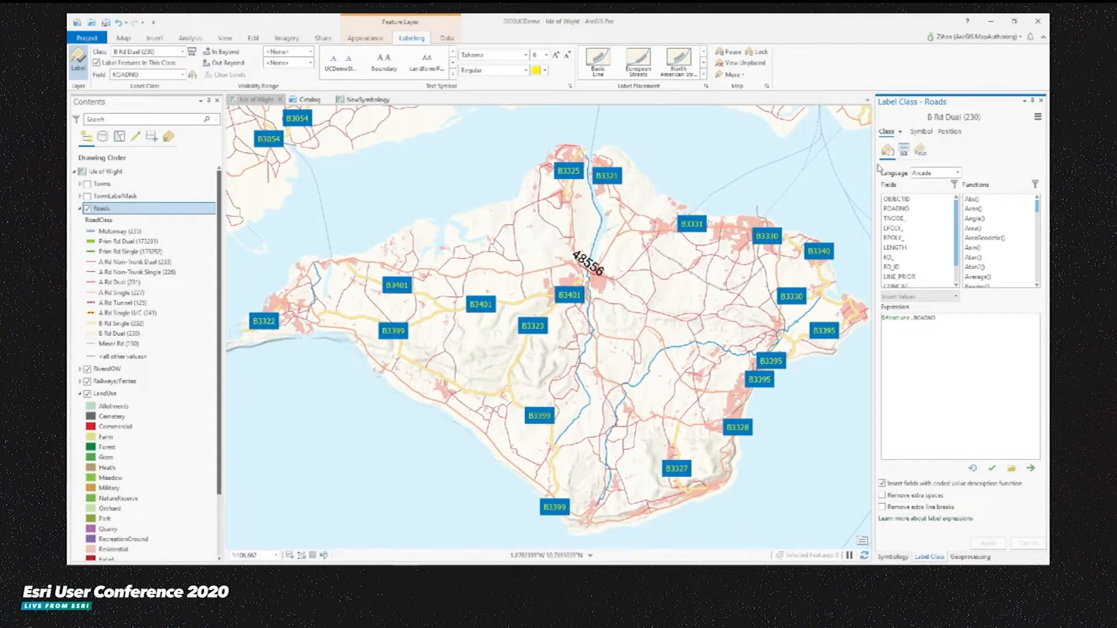
- Reduce the callout's left, right, top and bottom margins to 1 pt and apply the change
click(923, 132)
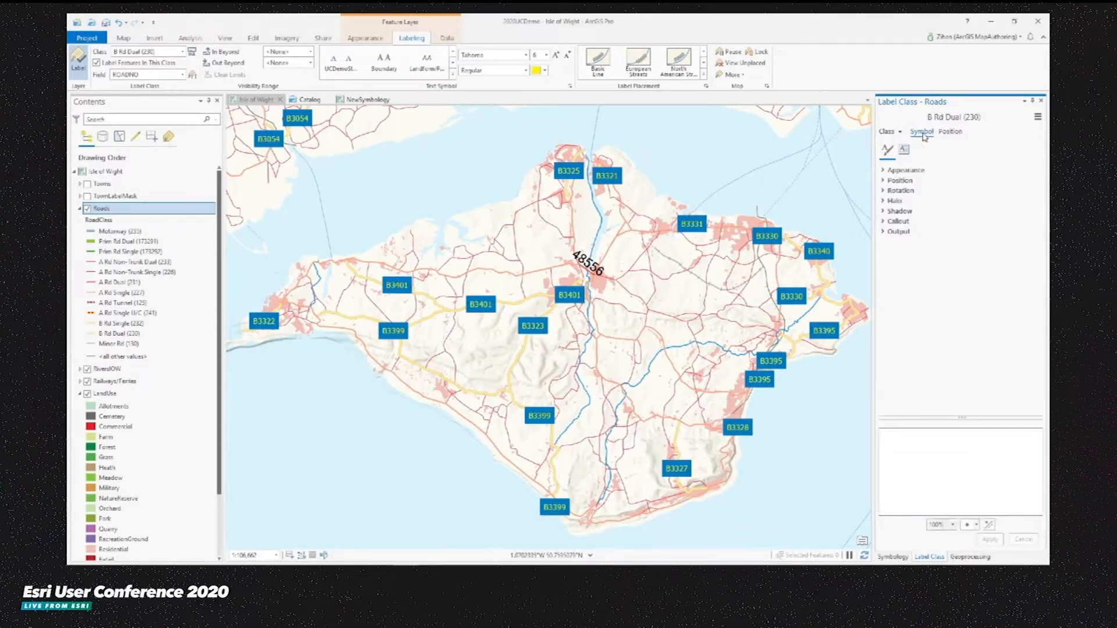
click(898, 222)
scroll(949, 326, down, 3)
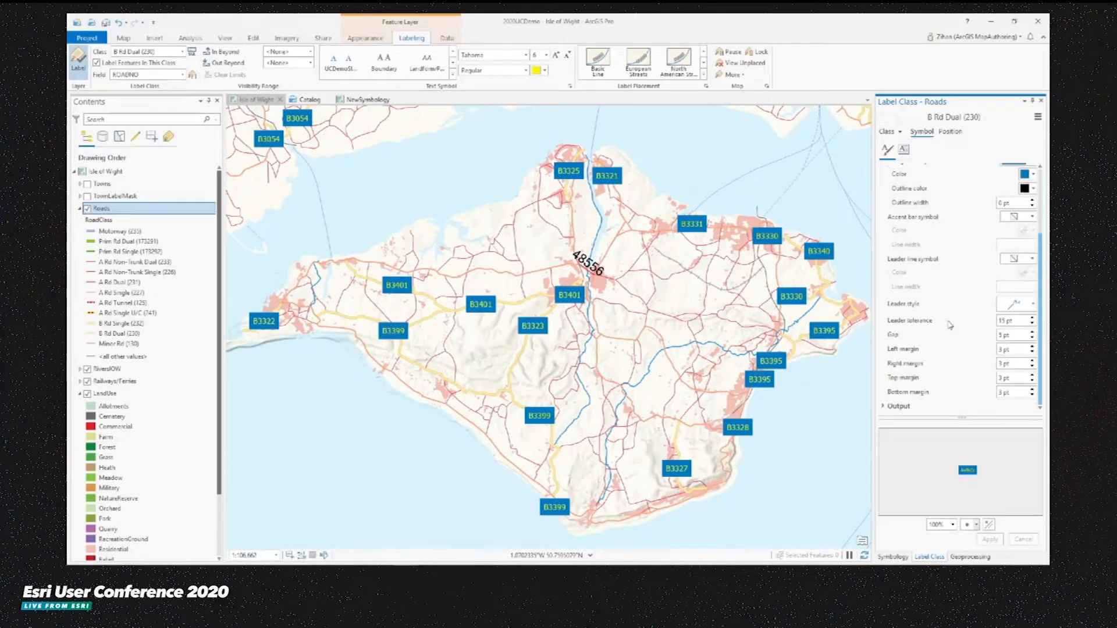
double_click(1031, 395)
double_click(1032, 381)
double_click(1032, 366)
double_click(1032, 352)
click(991, 541)
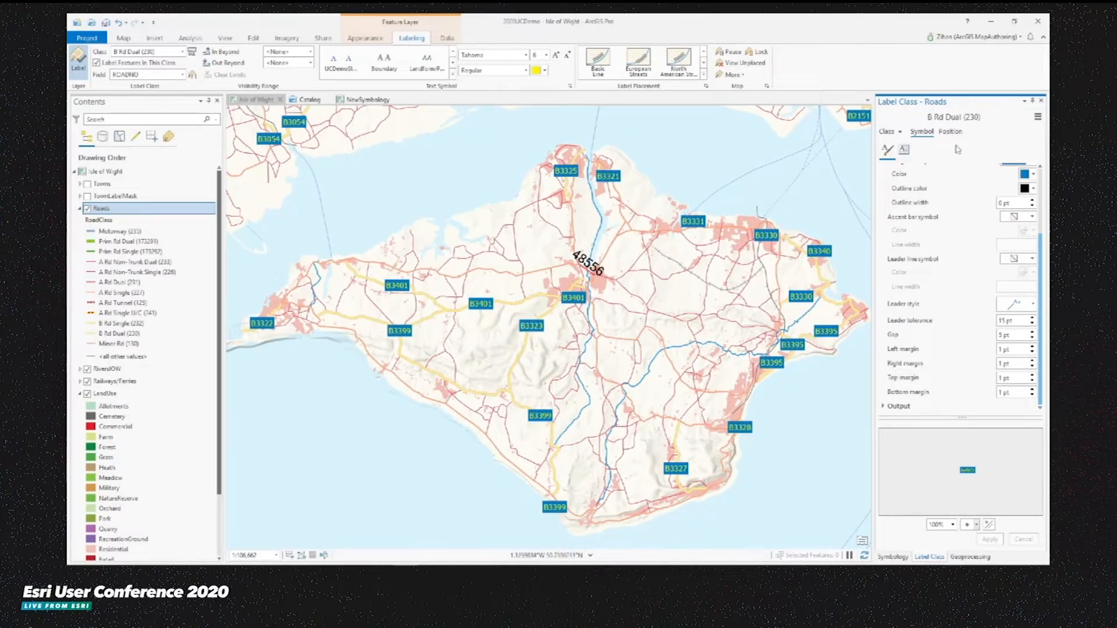
- Save the label symbol to the Favorites style with the name MyLabel
click(1037, 119)
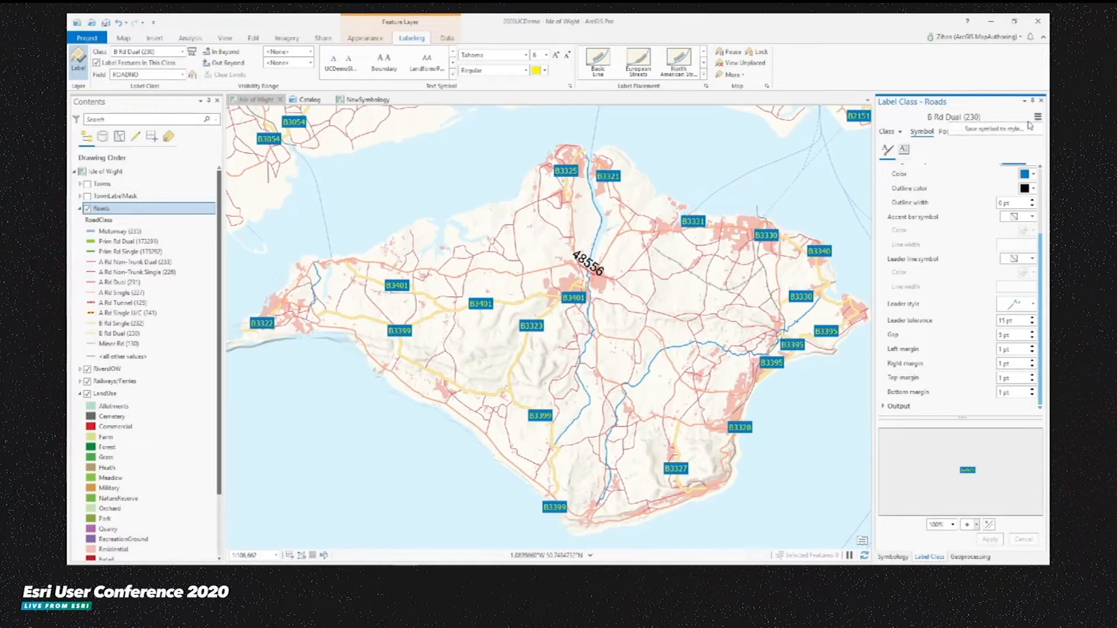
click(983, 131)
text(MyLabel)
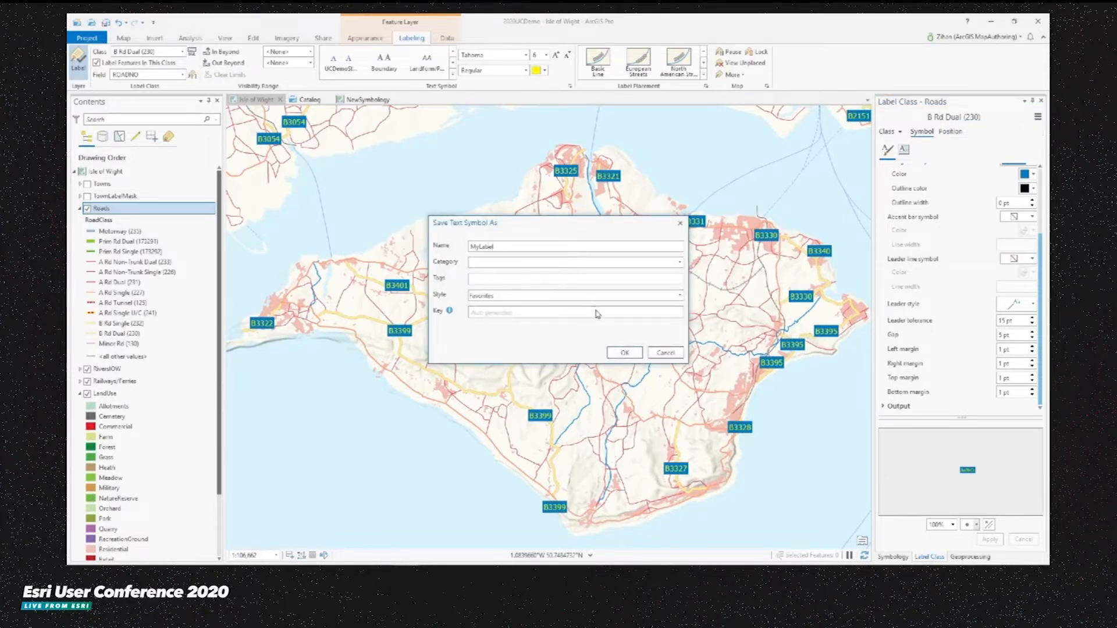
click(624, 352)
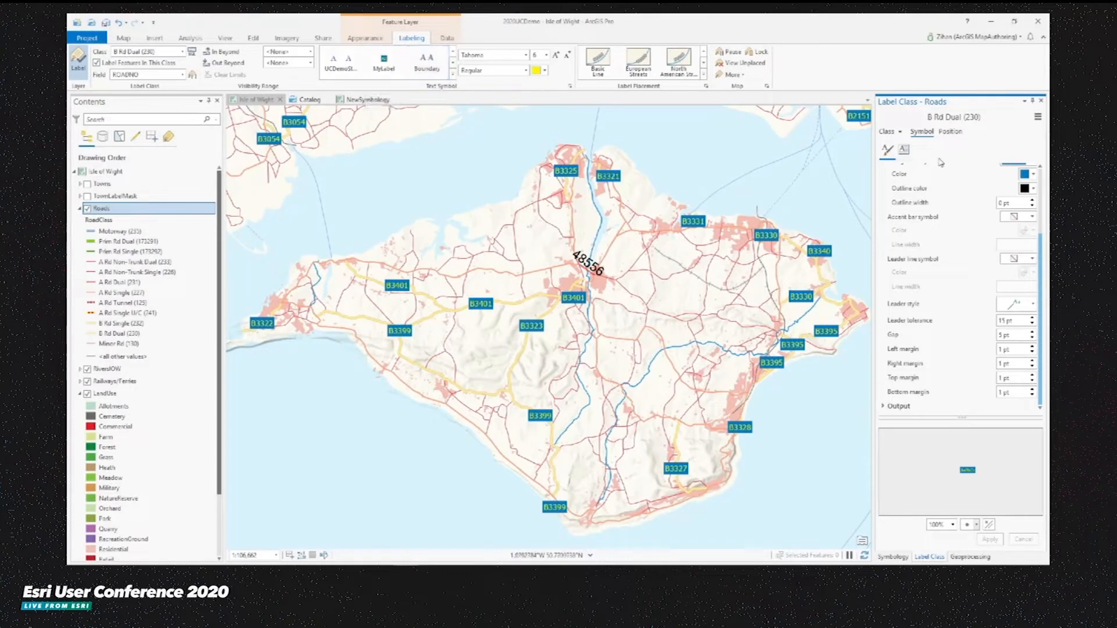
- Switch to the A Rd Dual (231) label class and apply the MyLabel text symbol to it
click(899, 131)
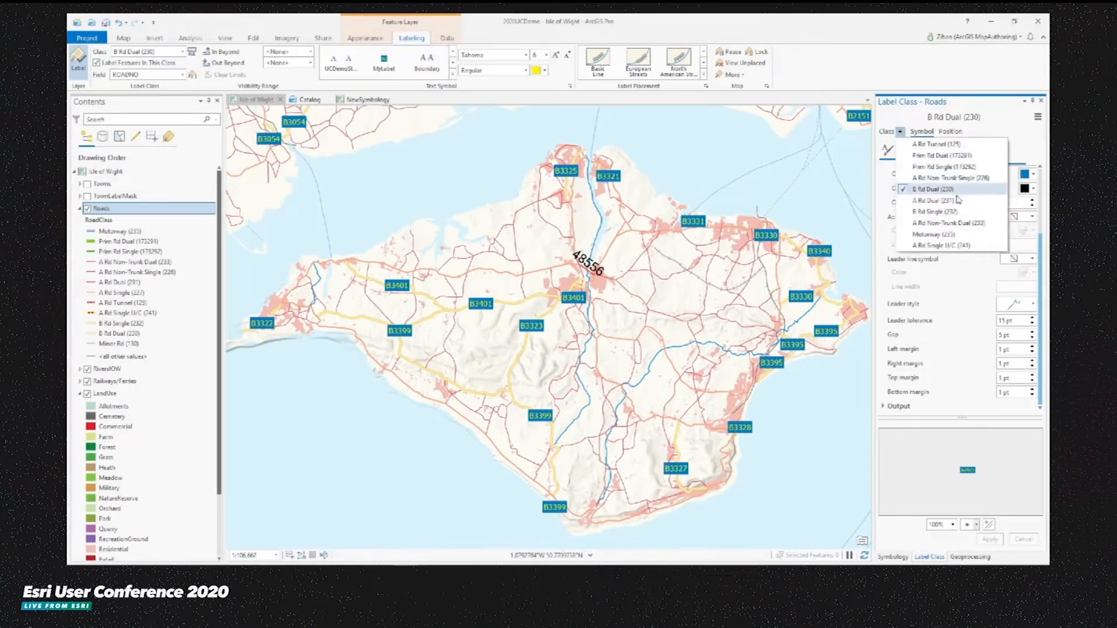
click(934, 200)
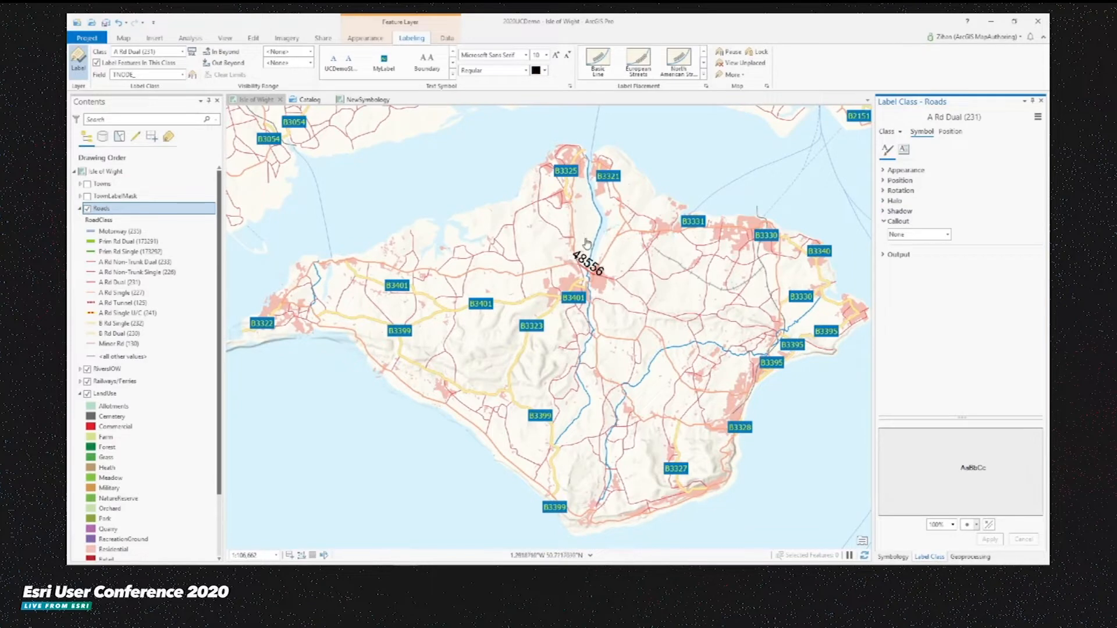
click(386, 67)
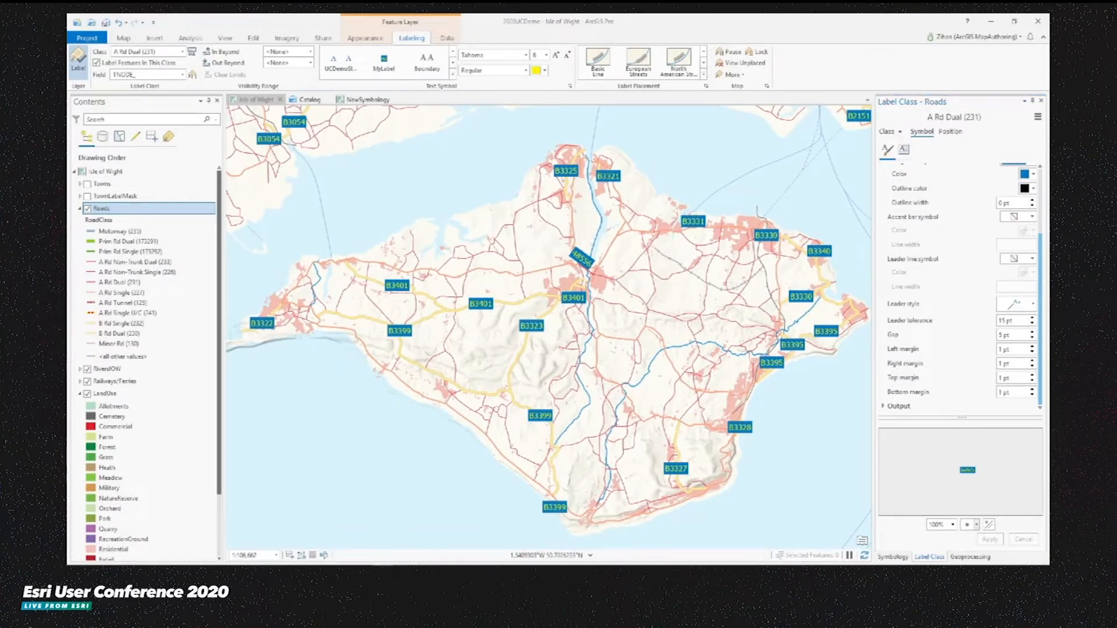
- Collapse the Roads layer, select Towns, and go to the bookmarked close-up of town labels near Bransgore
click(81, 208)
click(87, 184)
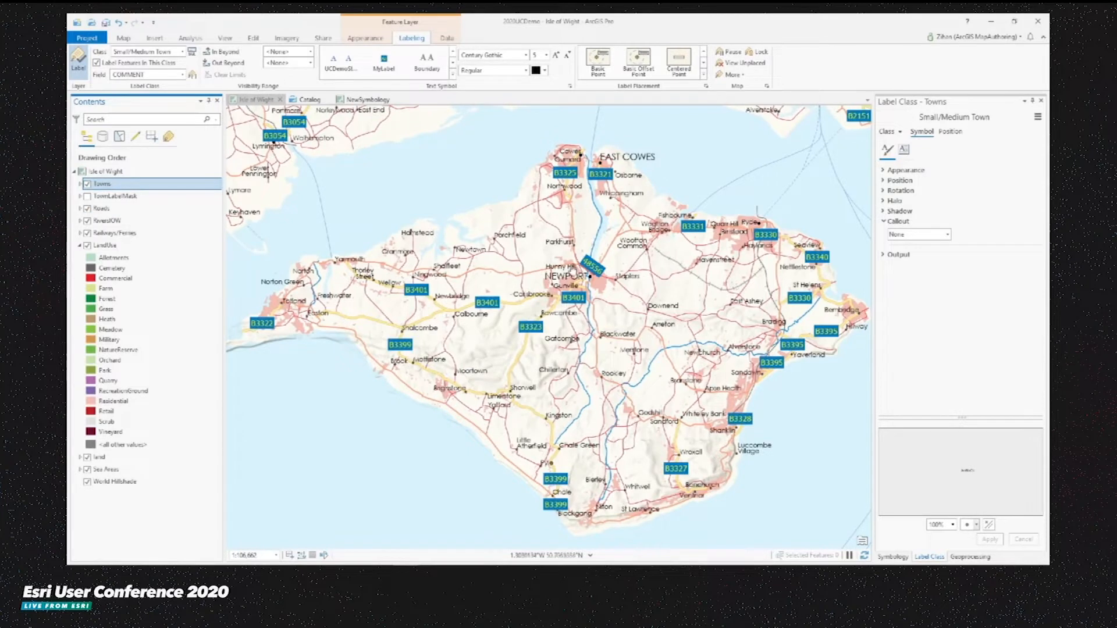
click(125, 38)
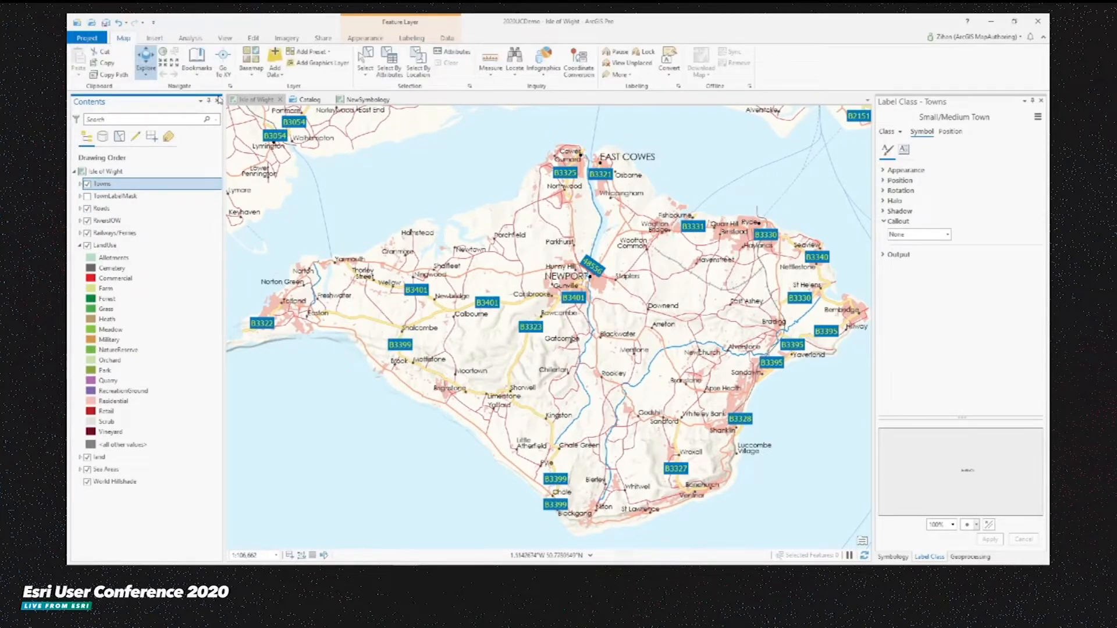
click(197, 63)
click(219, 121)
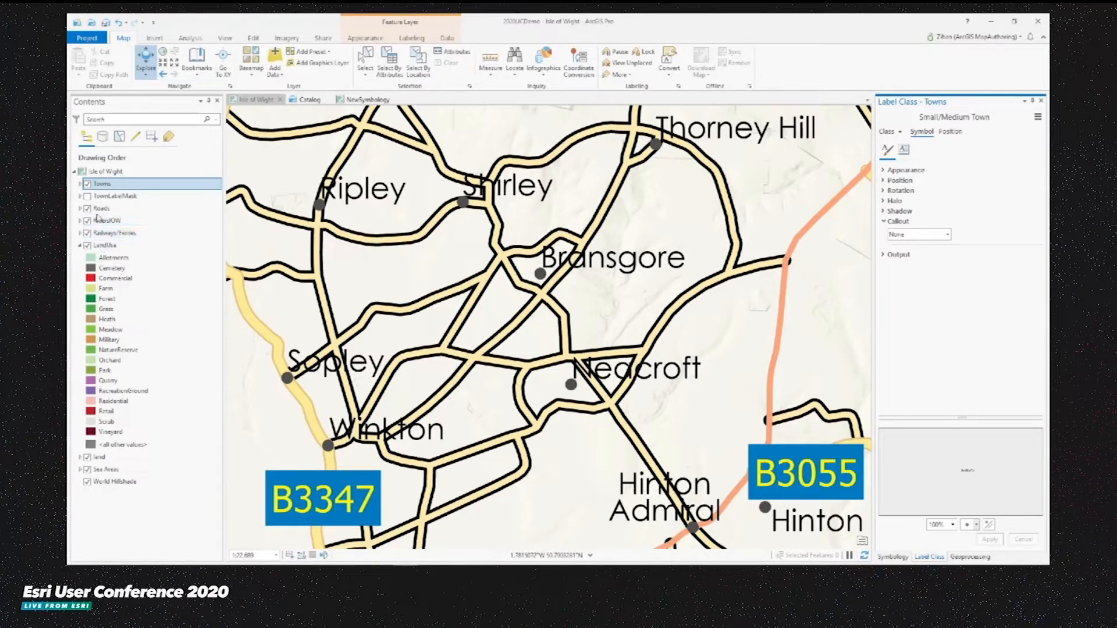
- Use Advanced Masking on Roads so TownLabelMask masks the Minor Rd (130) Layer 1 symbol layer
click(115, 211)
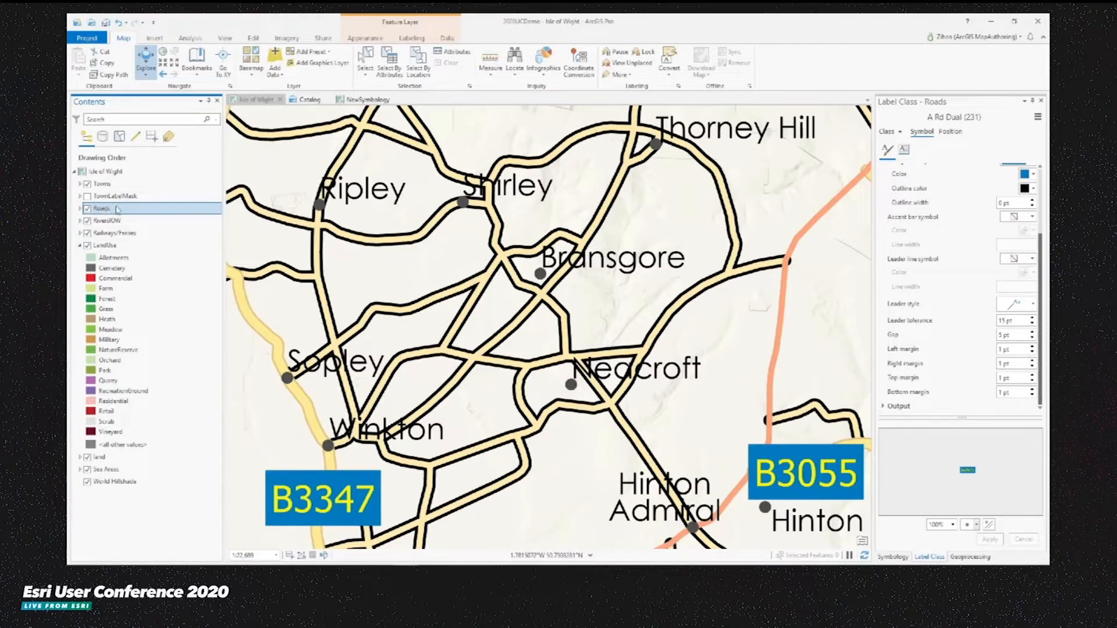
click(374, 40)
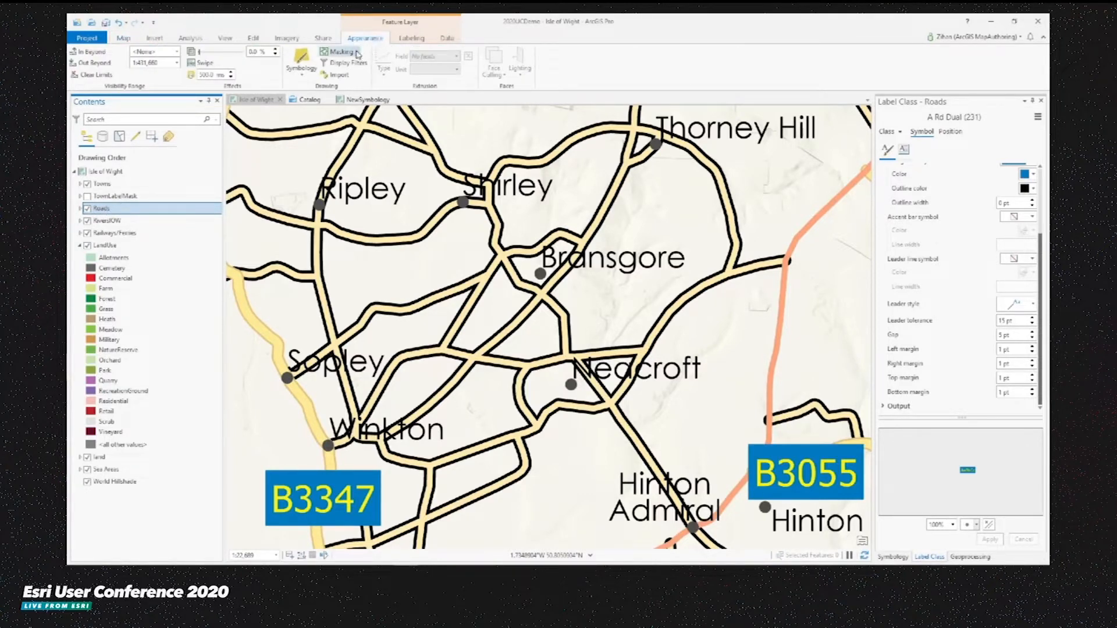
click(356, 53)
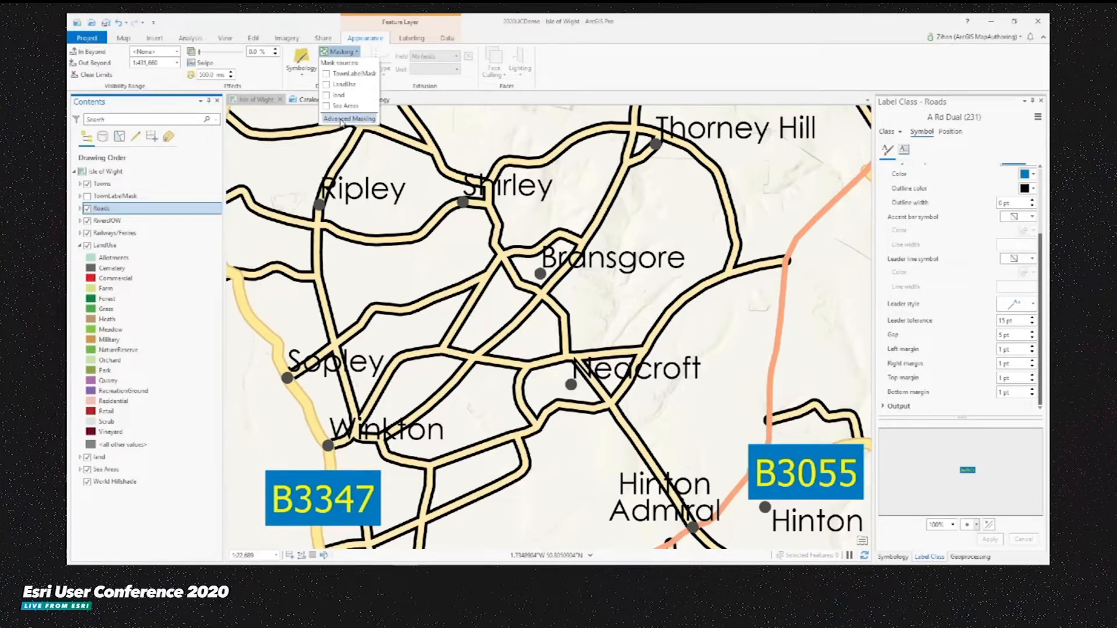
click(348, 118)
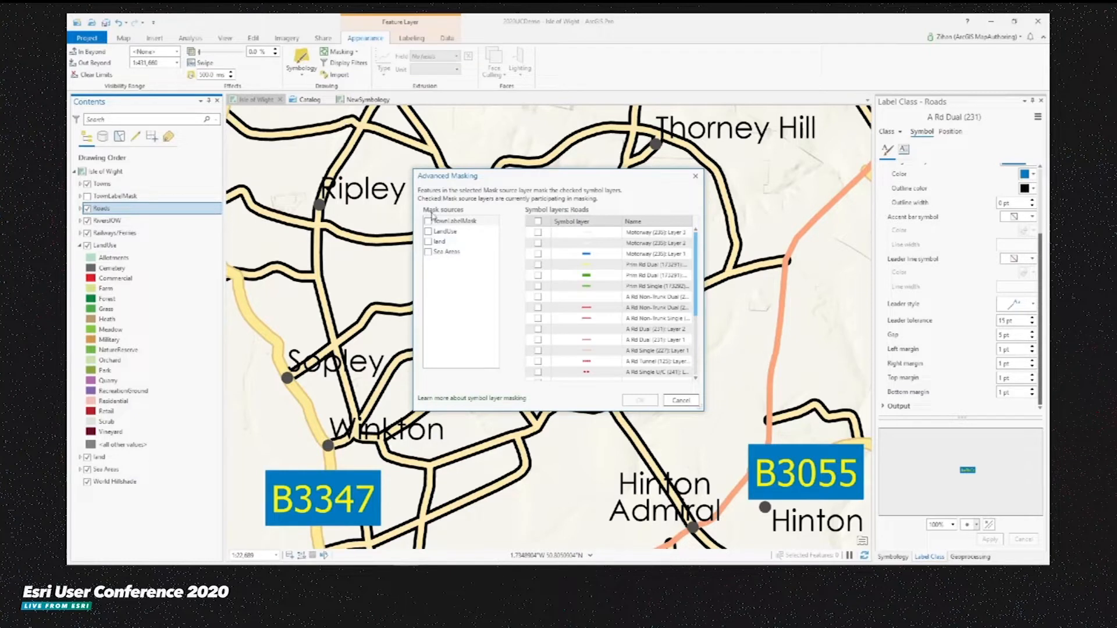
click(462, 225)
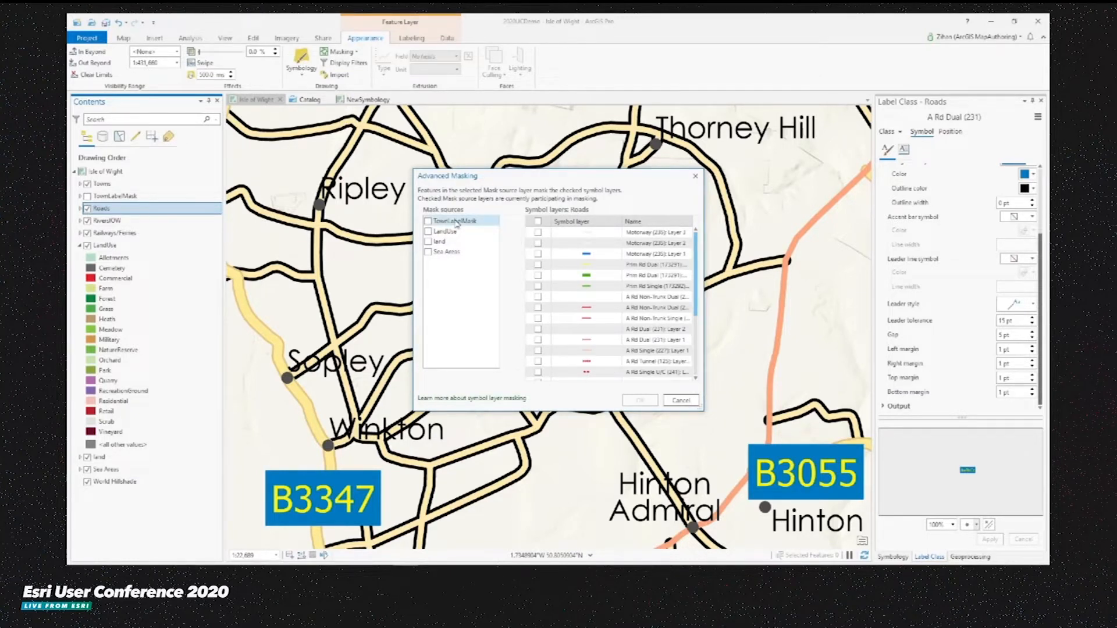
drag(698, 247, 697, 299)
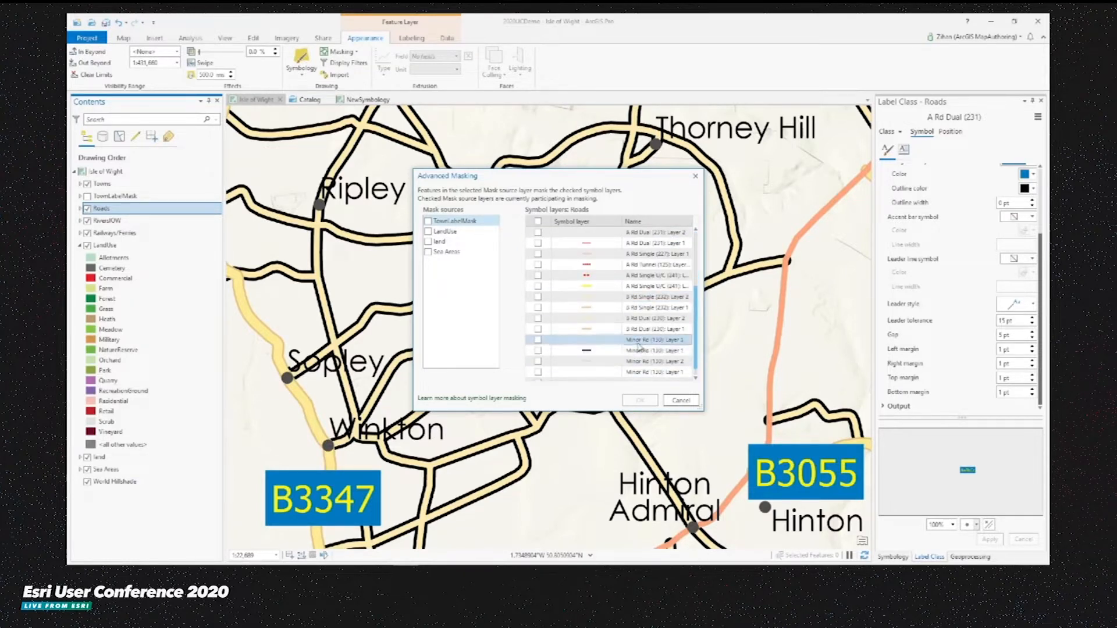
scroll(638, 347, down, 1)
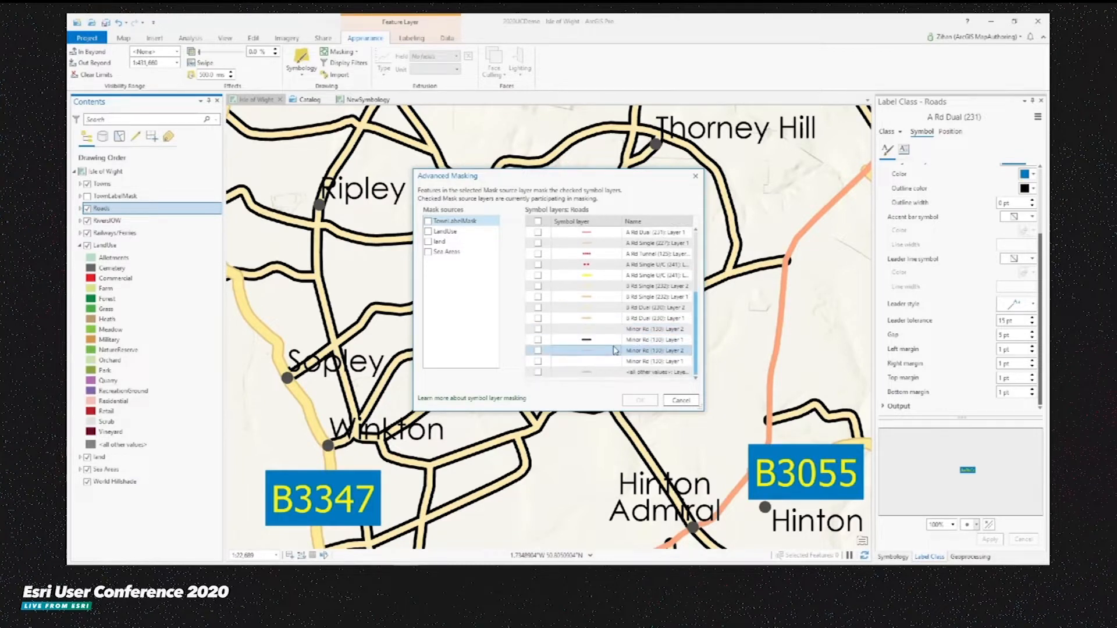
click(538, 341)
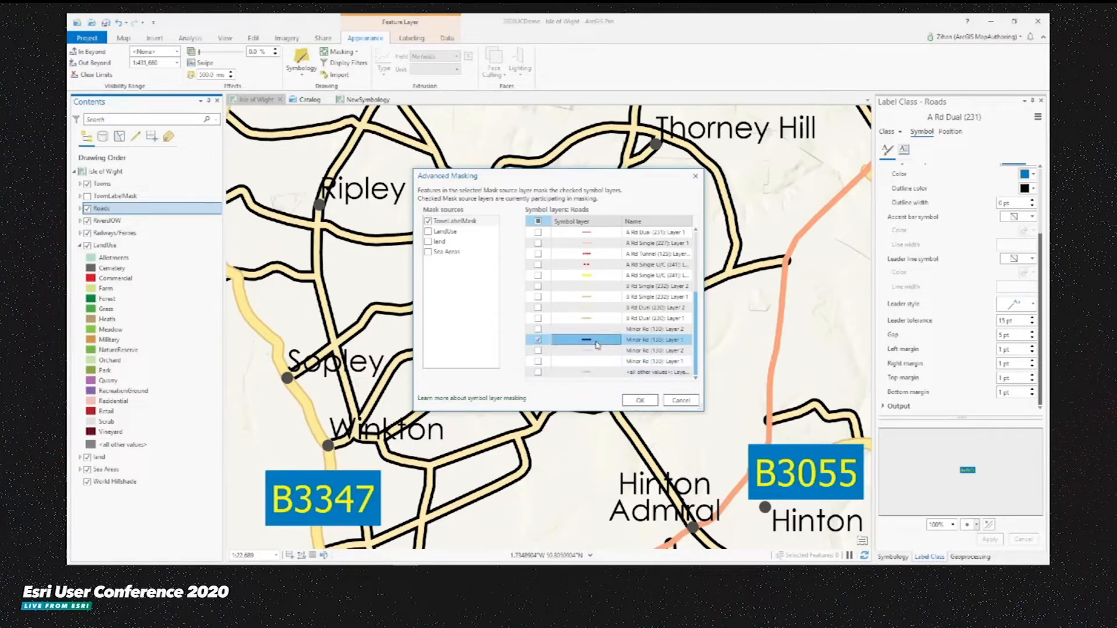
click(640, 401)
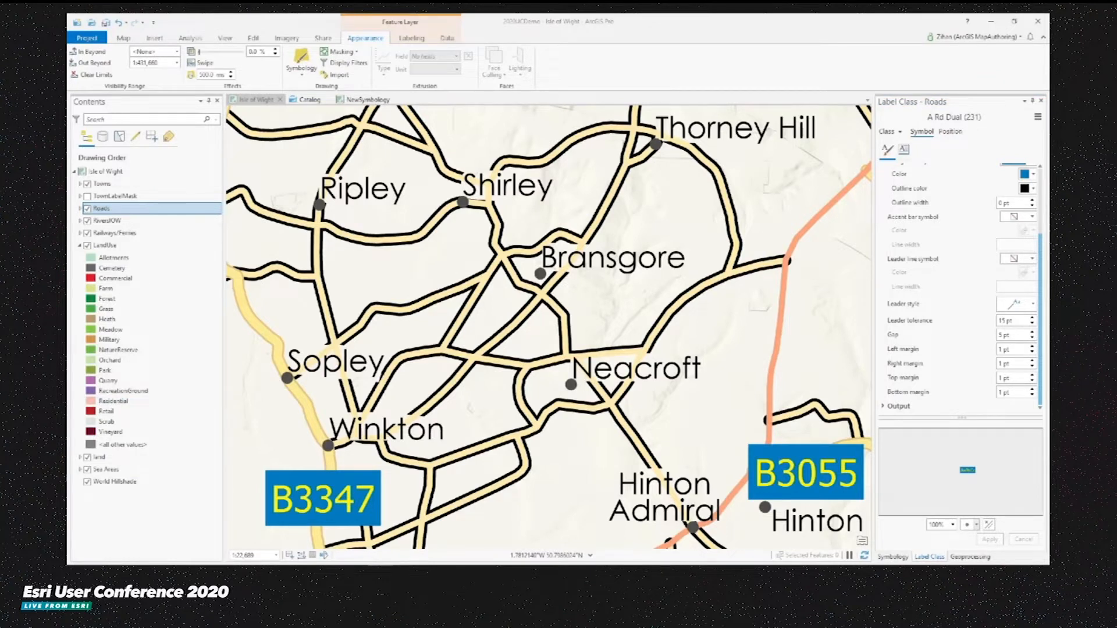
- Return to the bookmarked island view, hide the Roads layer and collapse the LandUse legend
click(130, 38)
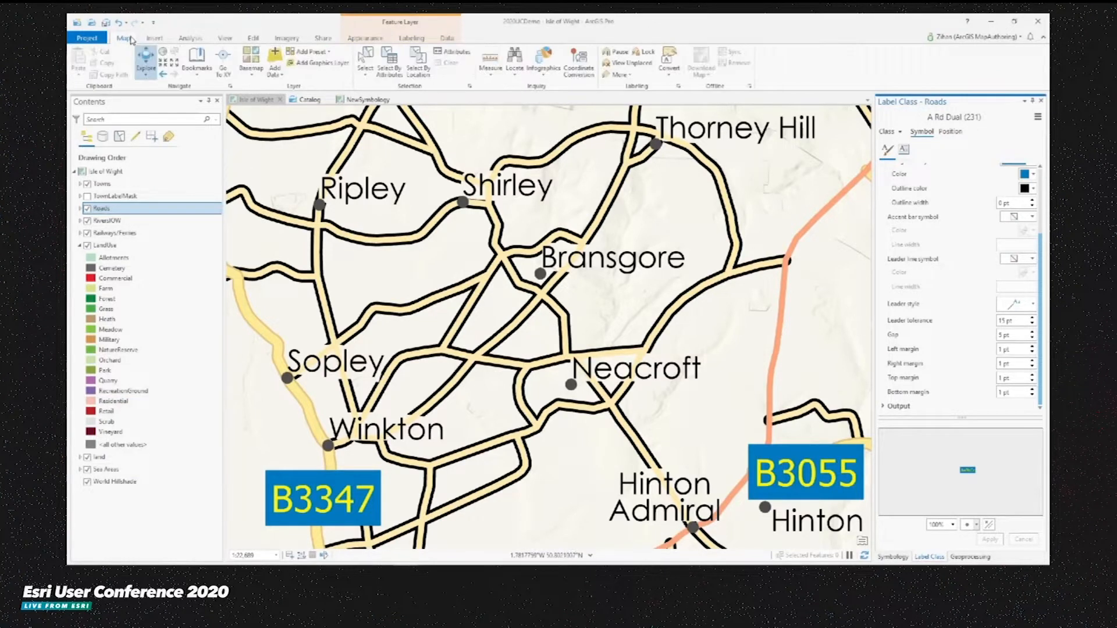
click(196, 64)
click(336, 132)
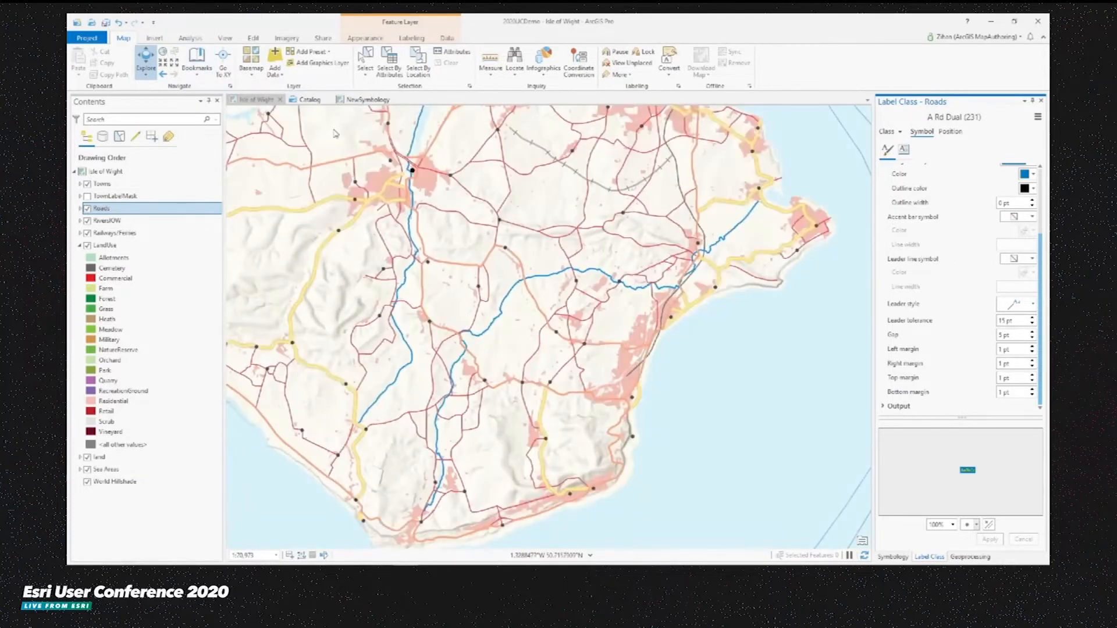
click(87, 208)
click(79, 246)
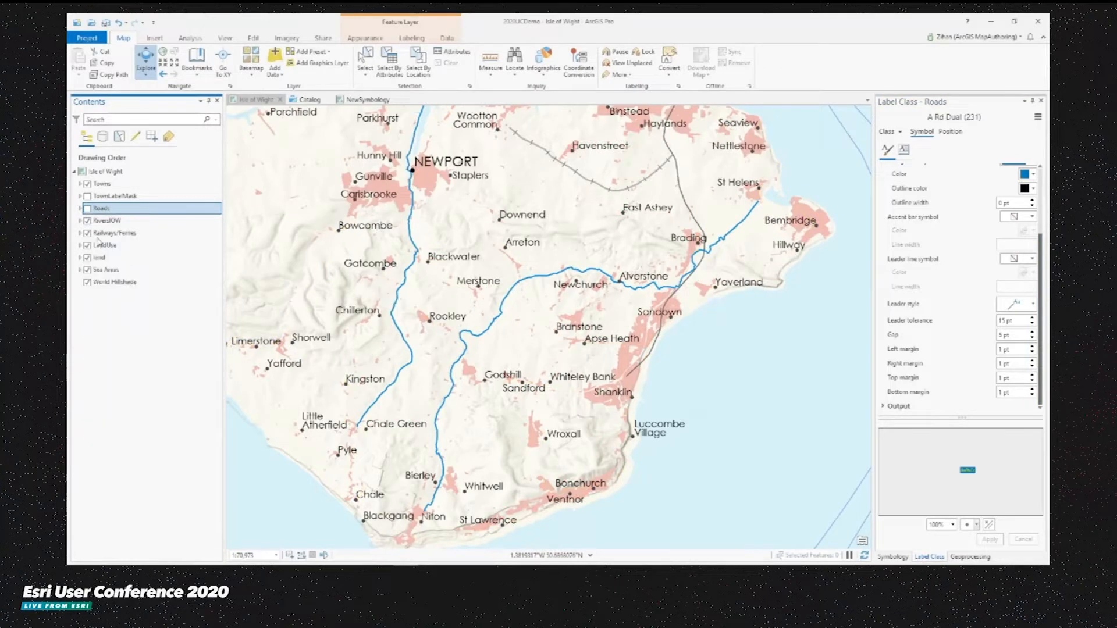
- Select the RiversIOW layer and turn on its labels
click(99, 221)
click(80, 221)
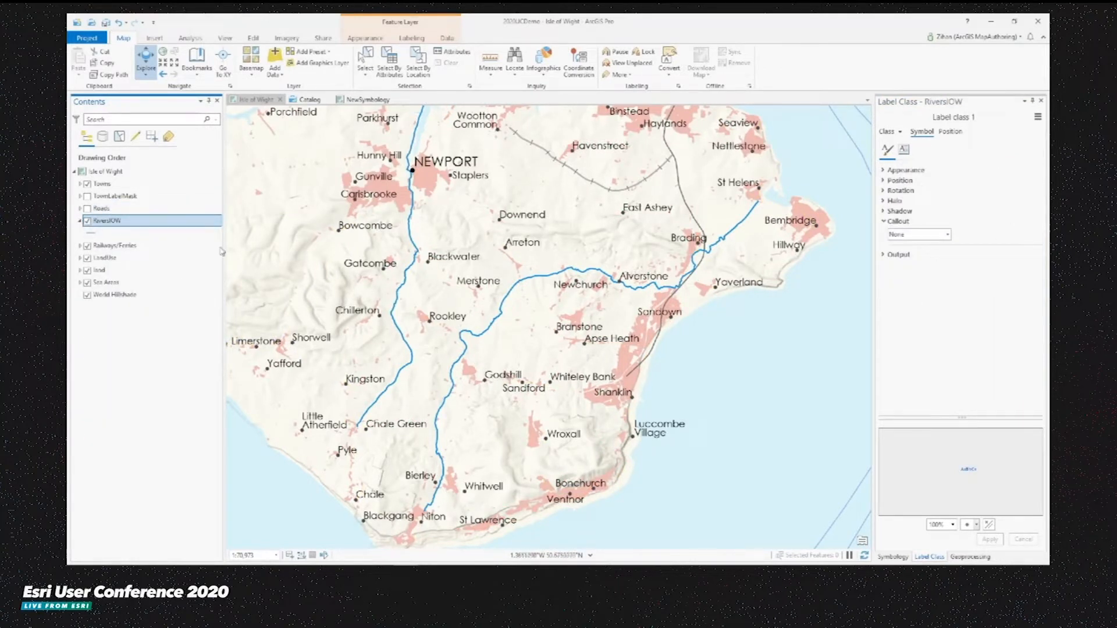
click(411, 38)
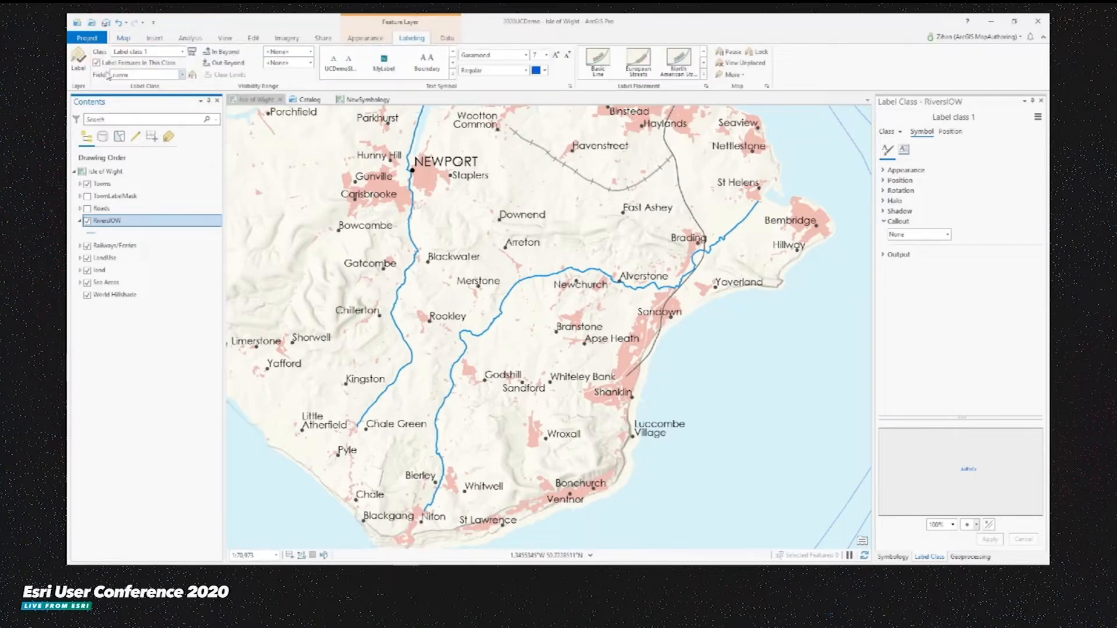
click(78, 64)
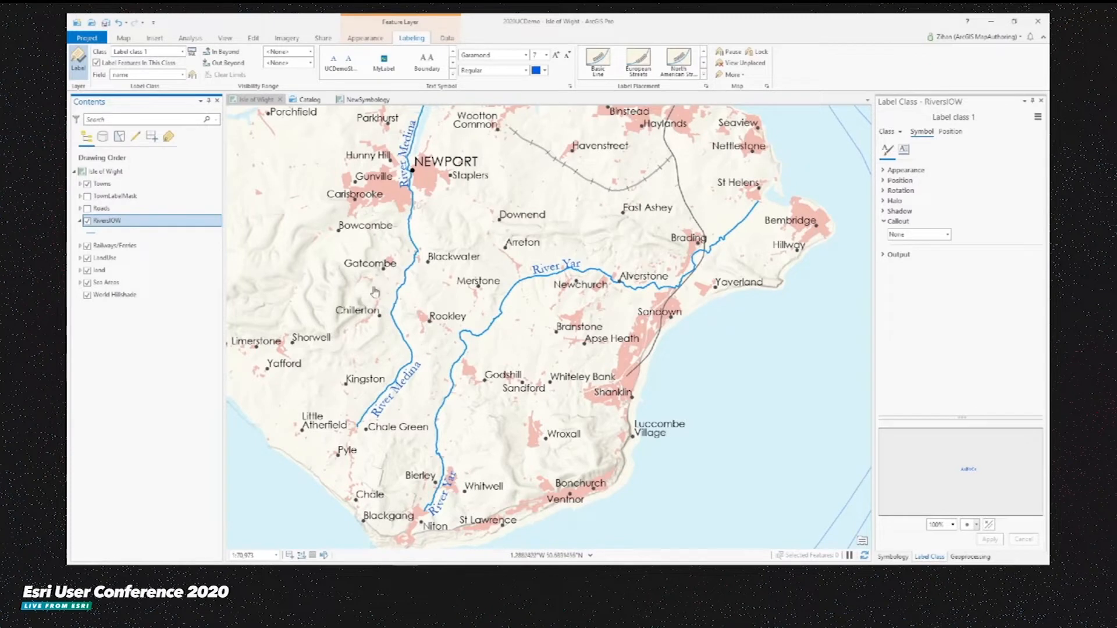
- Convert the RiversIOW labels to graphics with Convert Labels To Graphics and run the tool
right_click(114, 225)
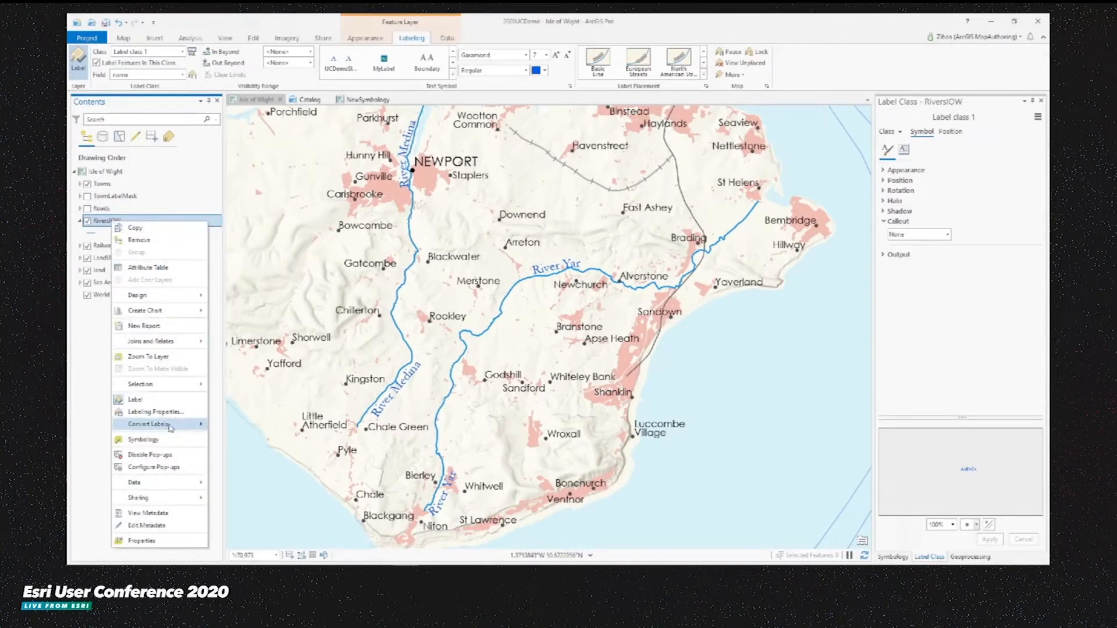
mouse_move(165, 429)
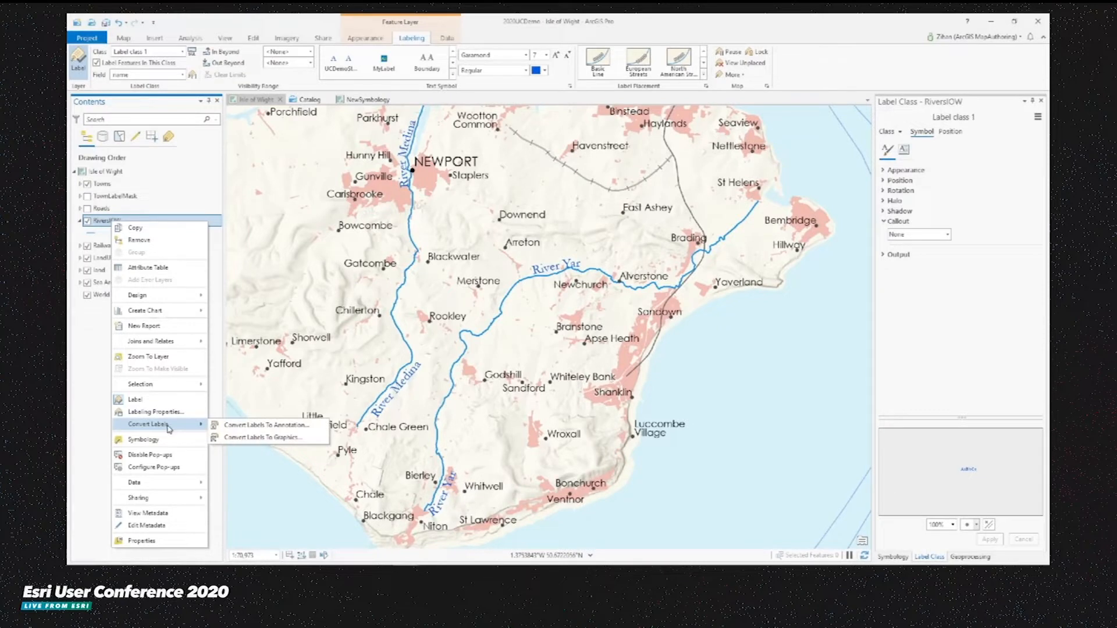
click(285, 437)
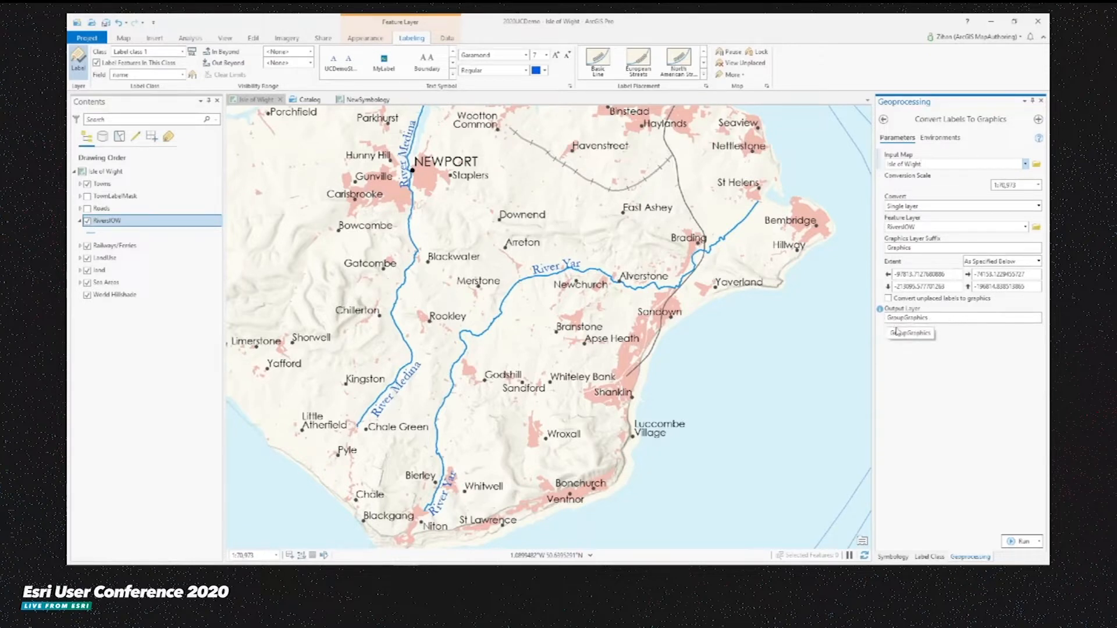
click(1021, 541)
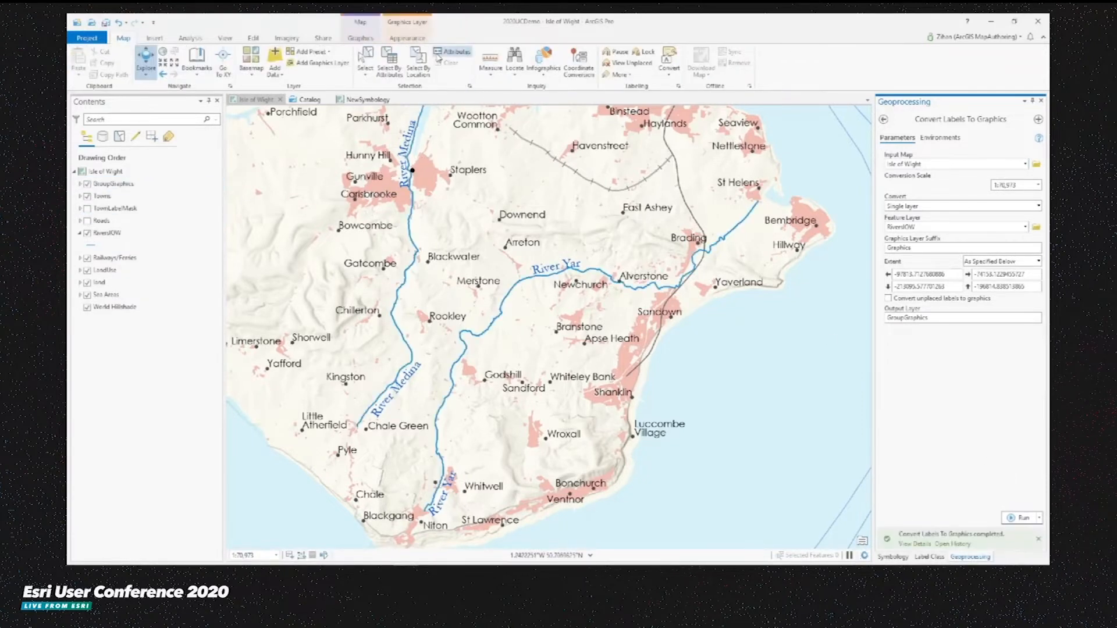
- Select the lower River Yar label graphic and move it up along the river
click(364, 38)
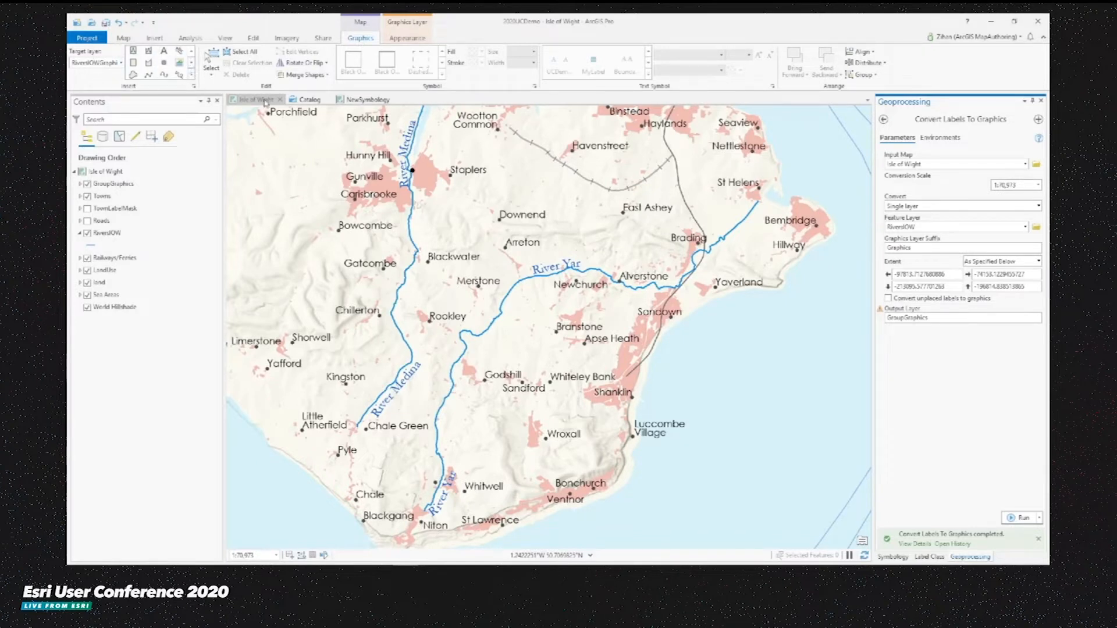
click(213, 60)
click(454, 493)
drag(455, 493, 467, 423)
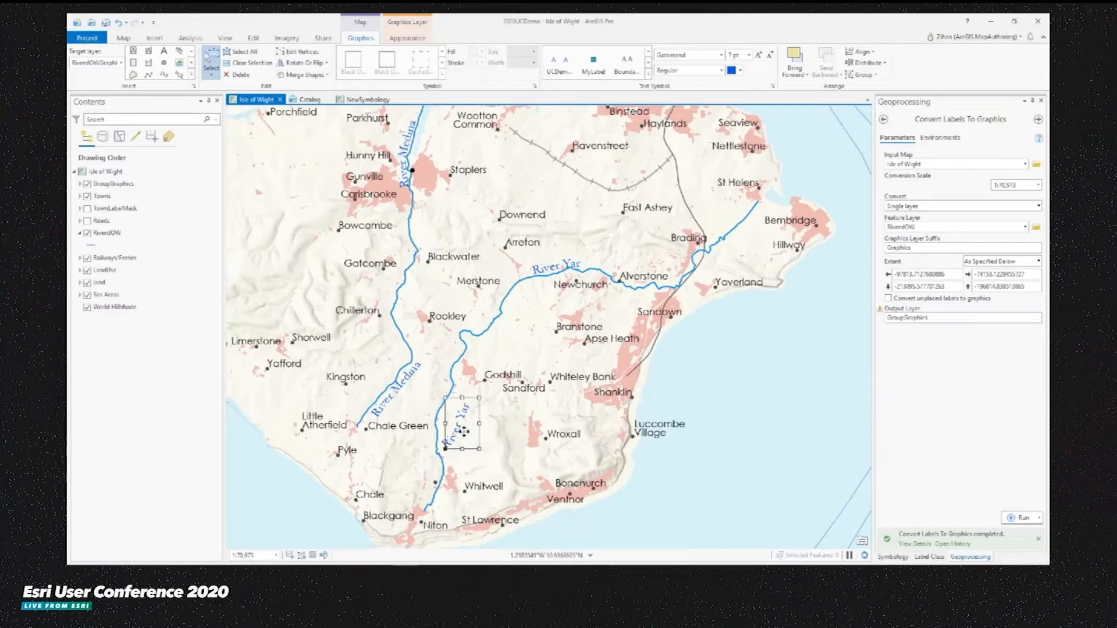
- Enlarge the River Yar label graphic to 8 pt and colour it red
click(749, 57)
click(733, 104)
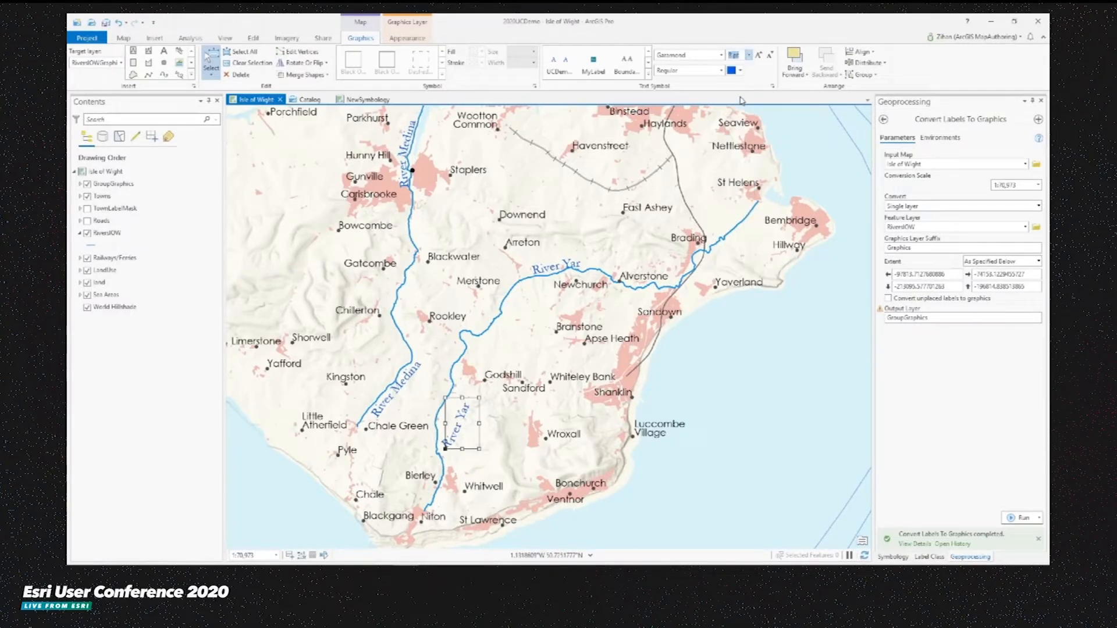
click(739, 70)
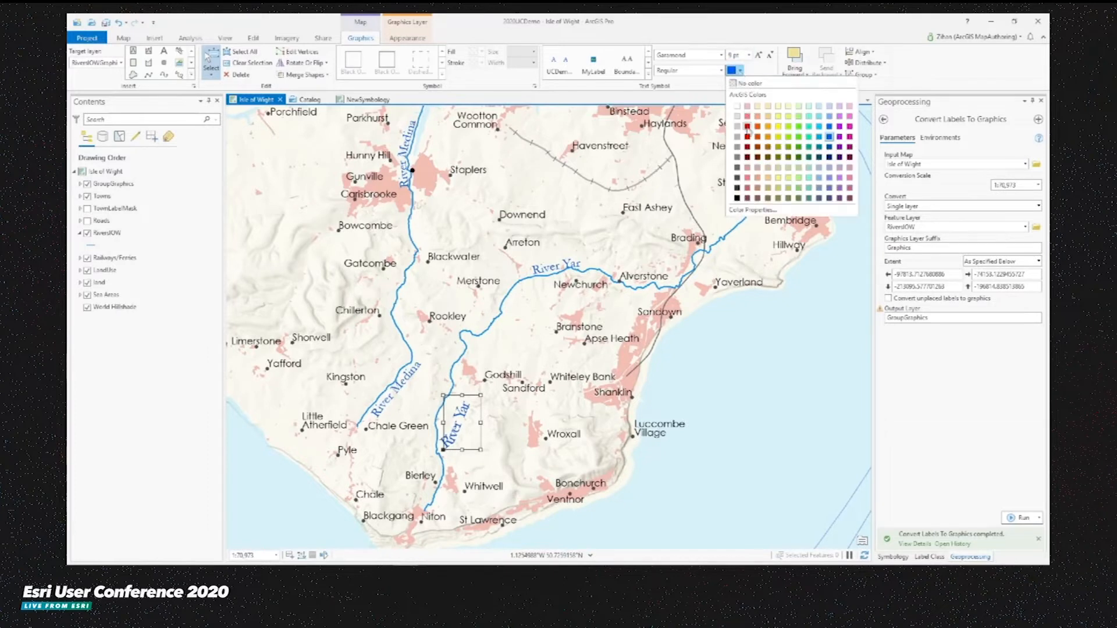
click(757, 137)
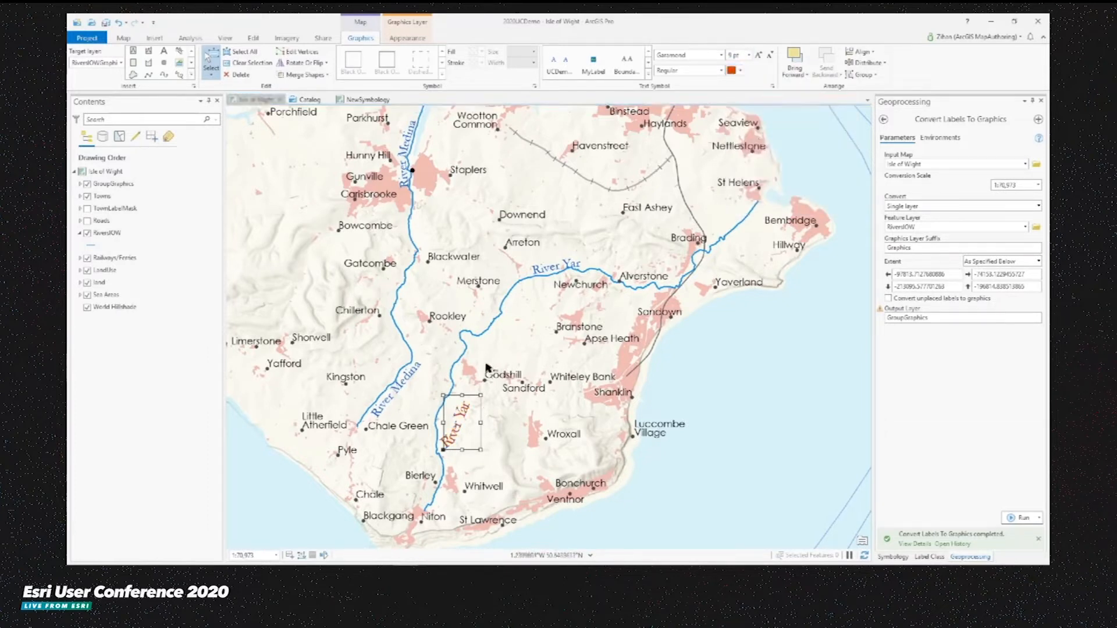
- Delete the lower River Yar label graphic and bring the lower River Medina label graphic forward
click(240, 75)
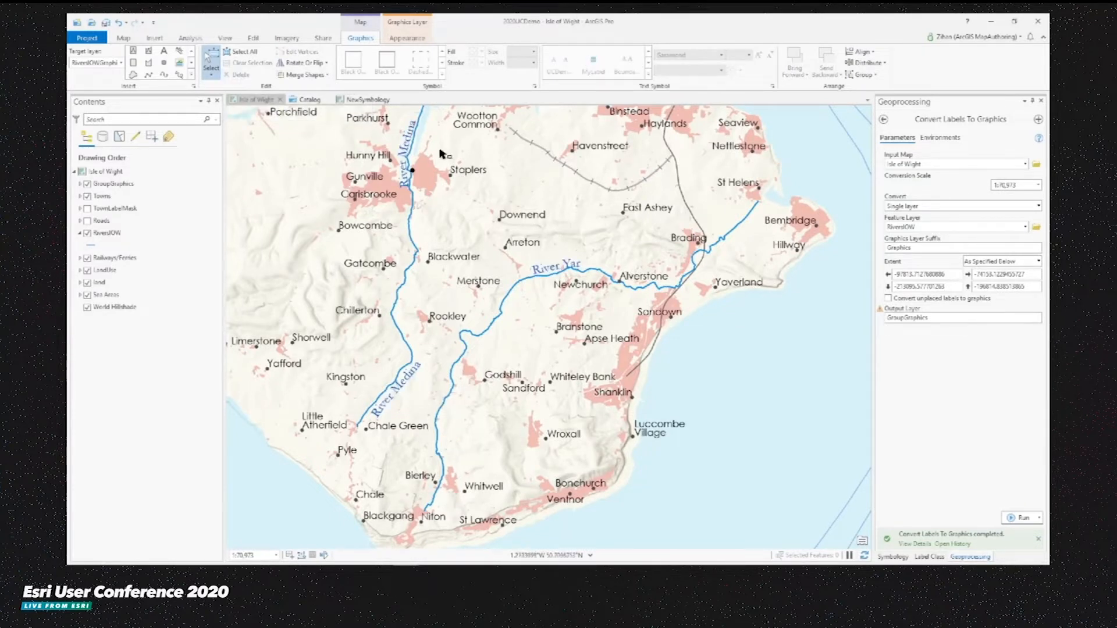
click(410, 141)
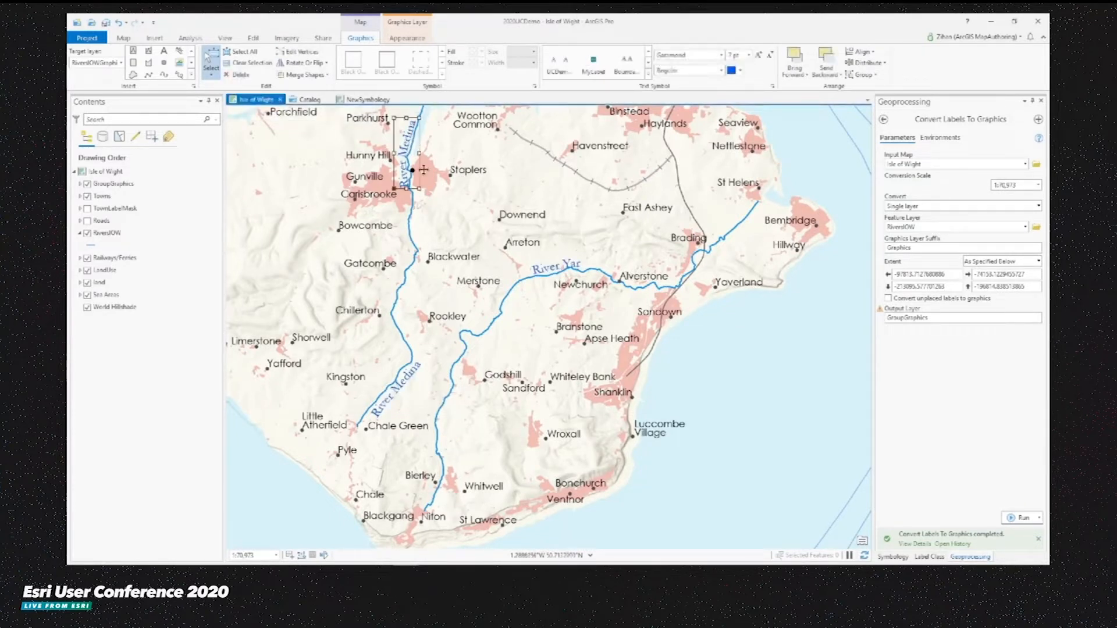
click(403, 390)
click(785, 66)
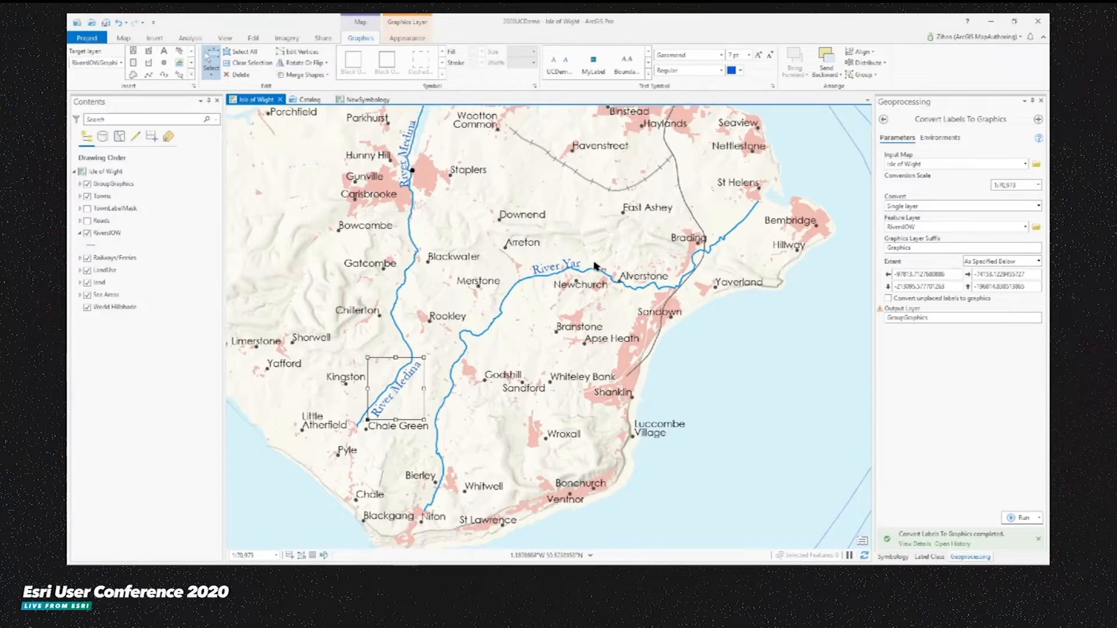
- Add a new graphics layer to the map
scroll(594, 263, down, 2)
drag(554, 220, 614, 387)
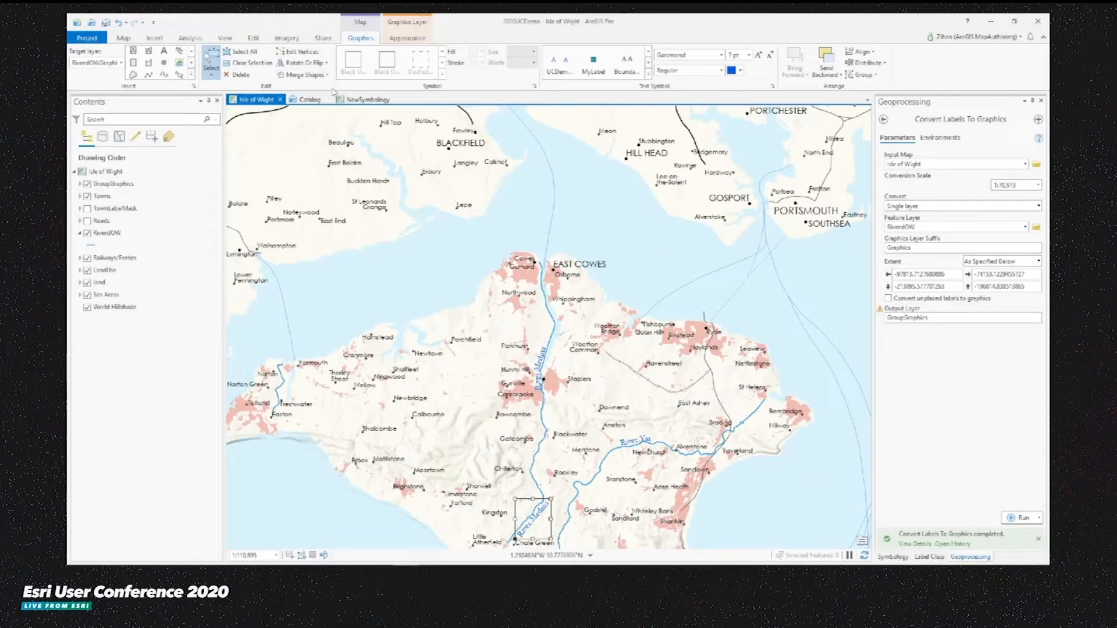
click(124, 39)
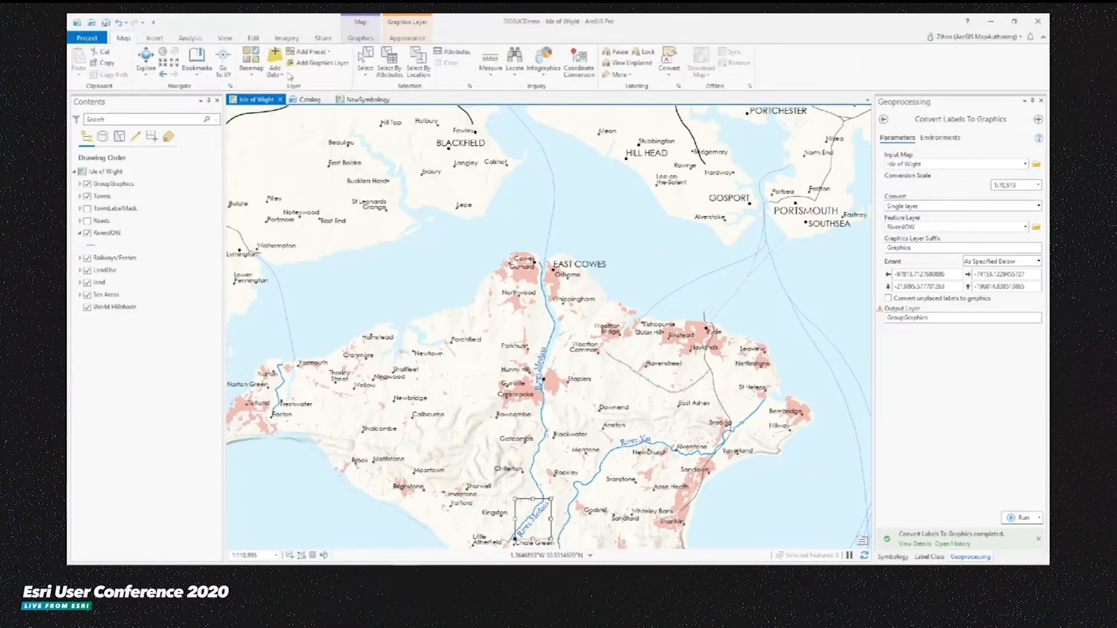
click(320, 65)
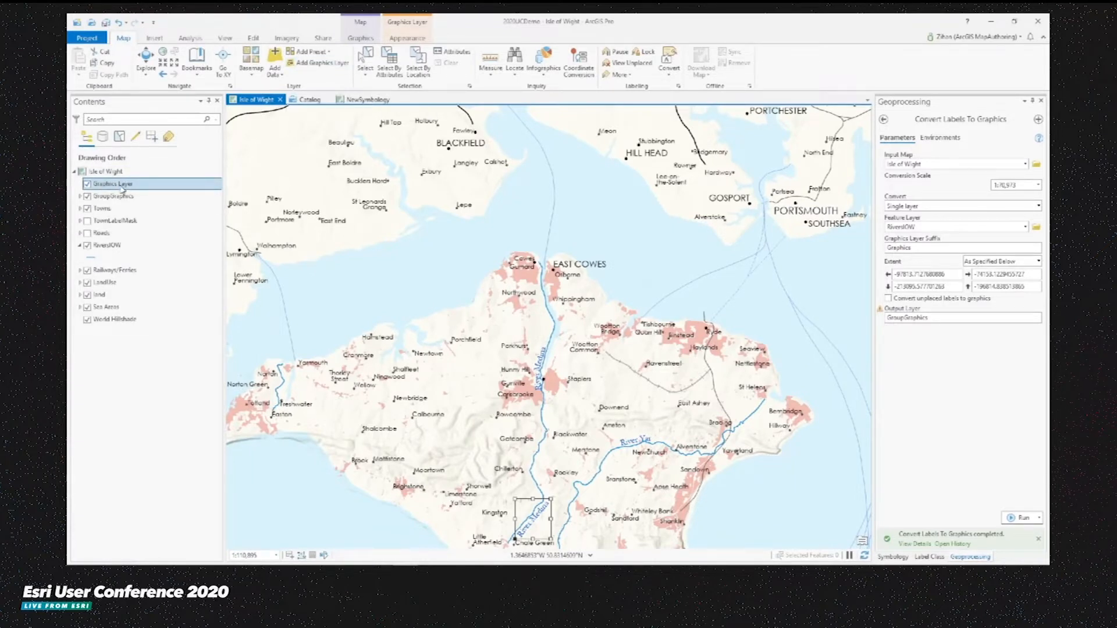
- Target the Graphics Layer, add curved text reading "the" over the water west of East Cowes, and apply the UCDemo text style
click(361, 39)
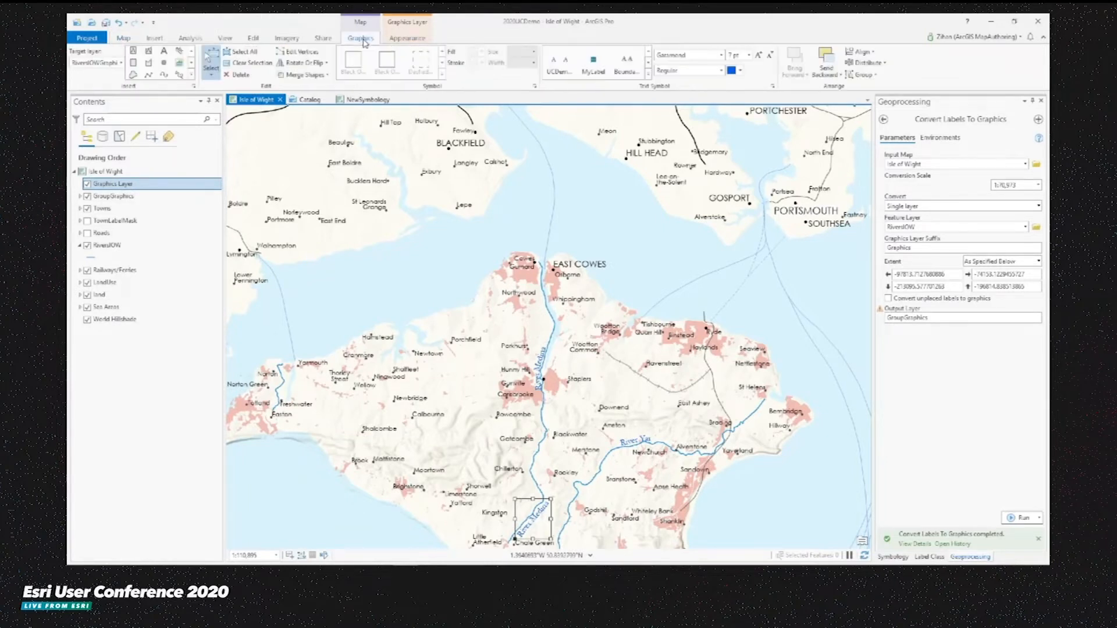
click(122, 63)
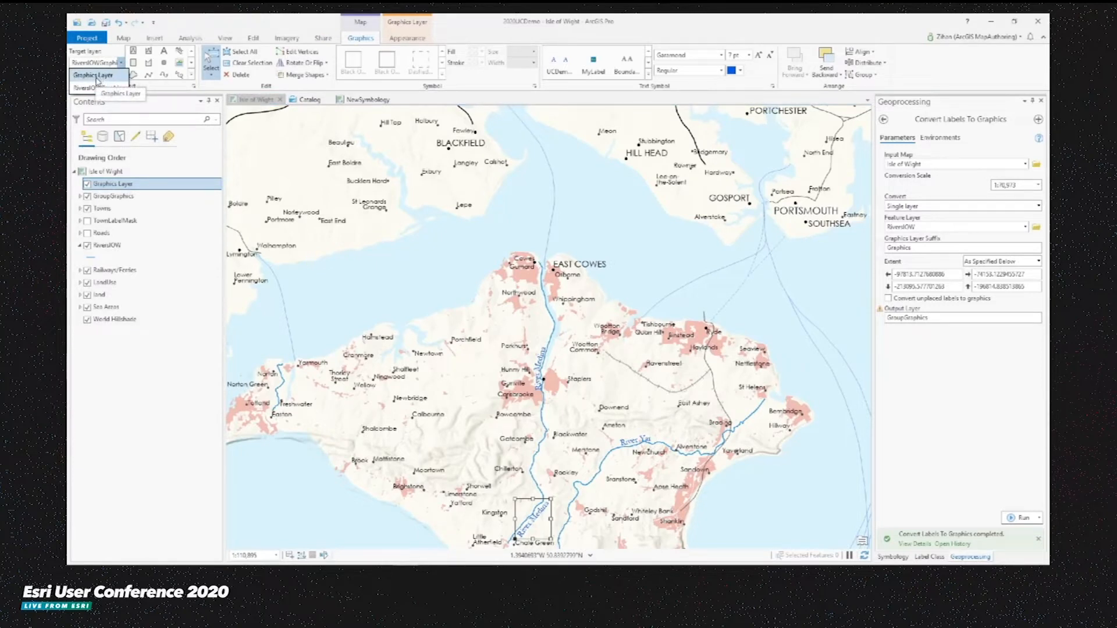
click(97, 76)
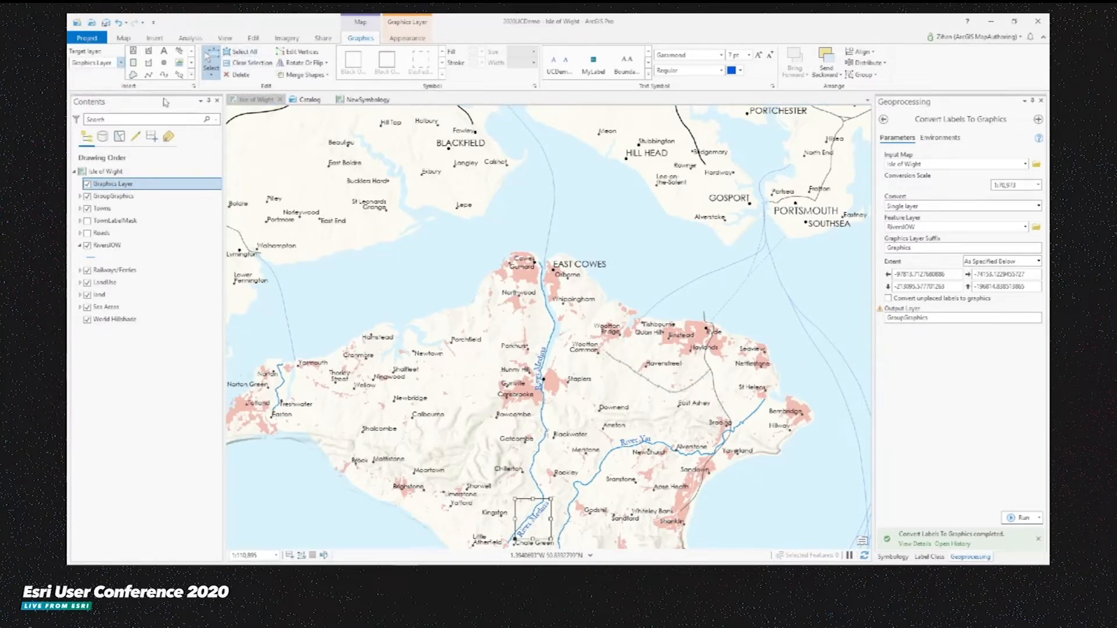
click(180, 51)
click(335, 310)
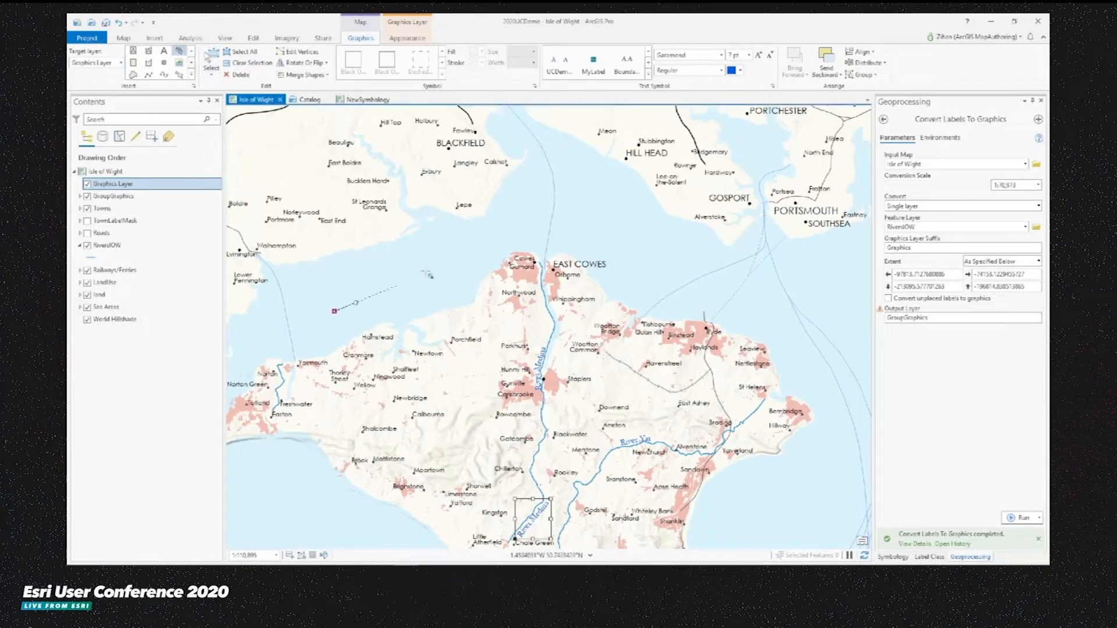
double_click(462, 266)
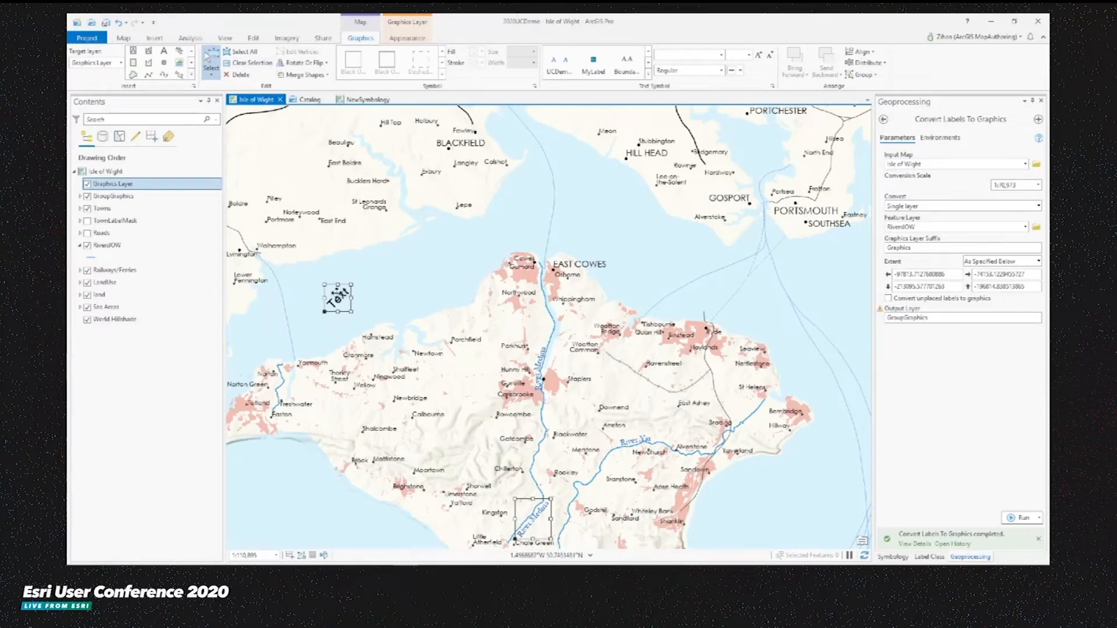
double_click(344, 299)
text(the)
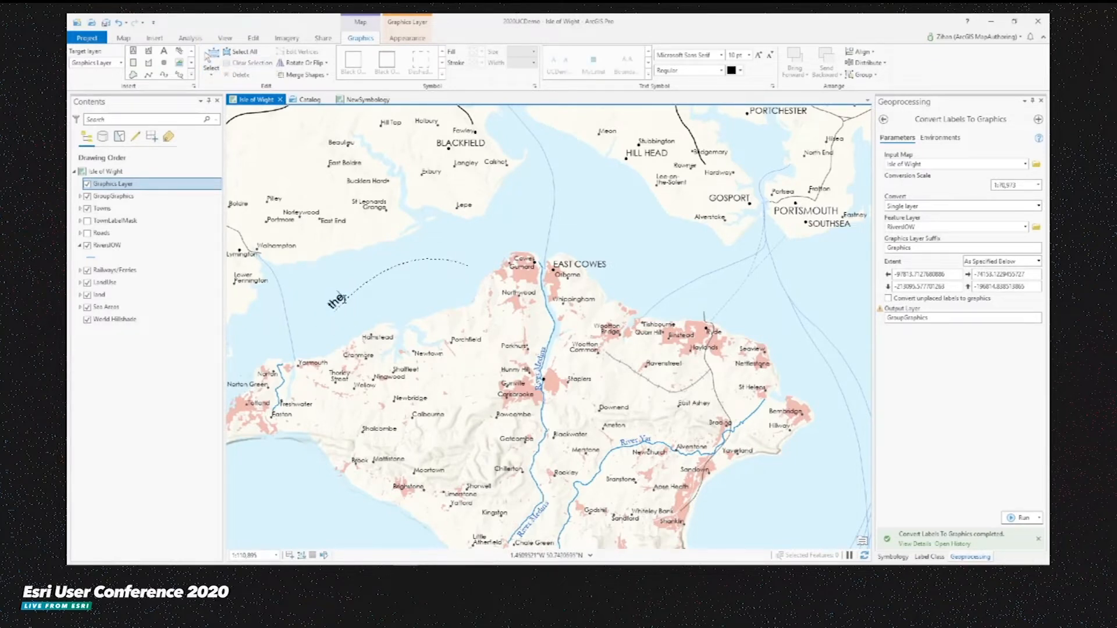
click(347, 279)
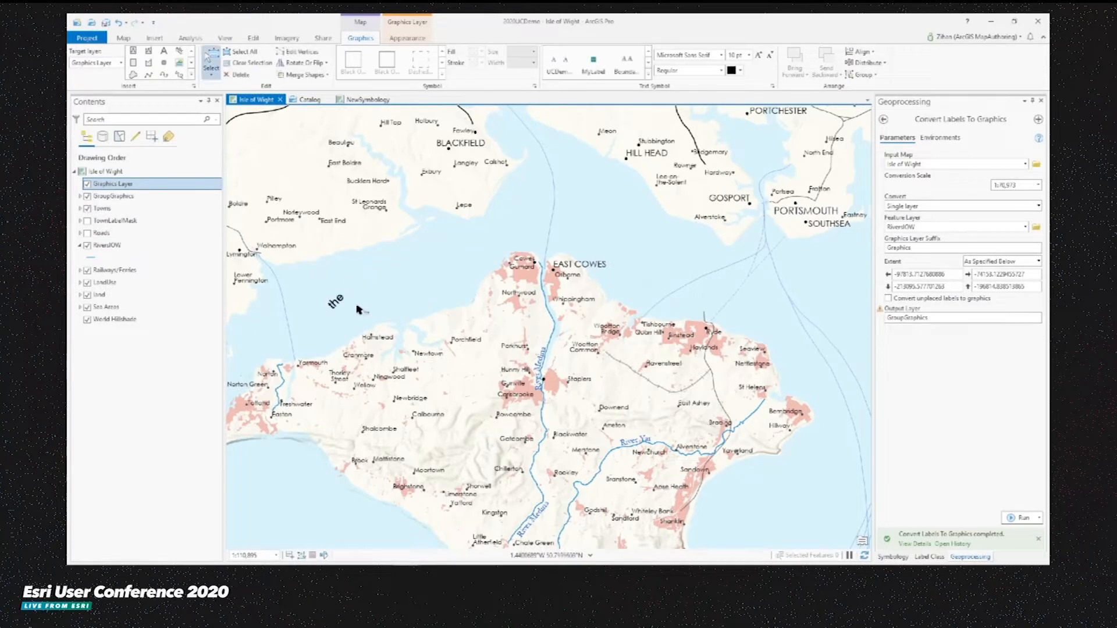
click(336, 300)
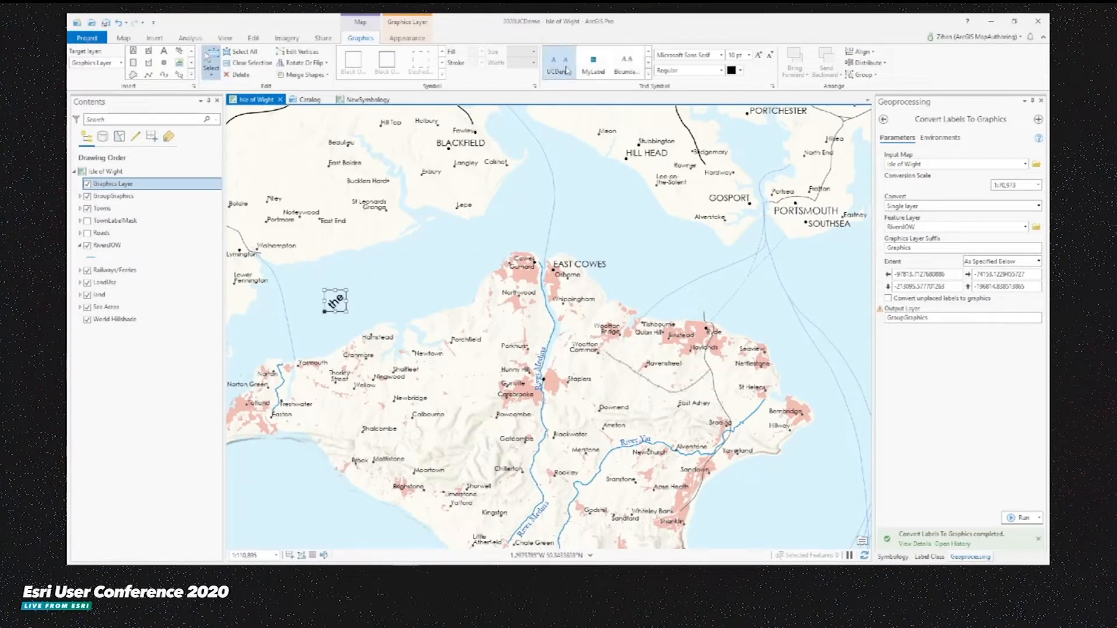
click(559, 63)
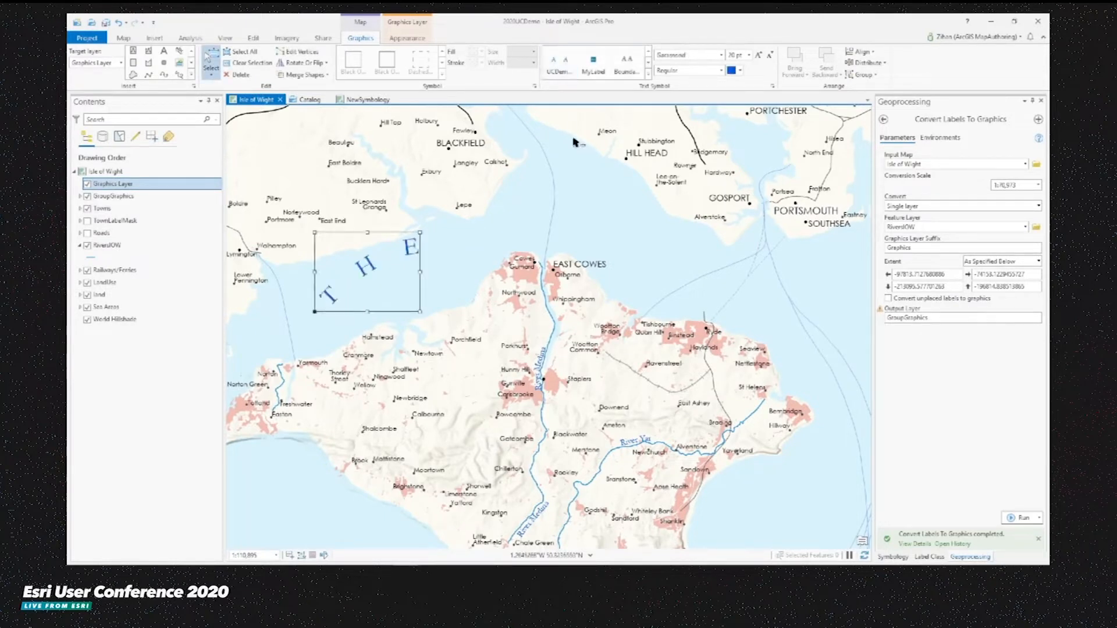
- Add curved text reading "solent" arcing from above East Cowes towards Southsea and apply the UCDemo text style
click(179, 51)
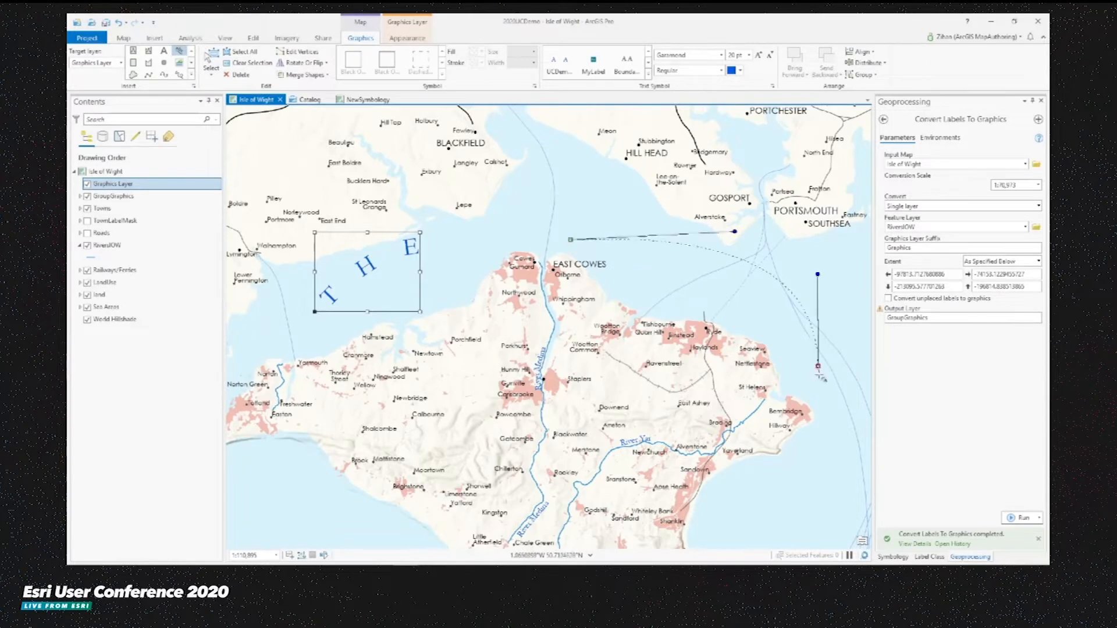
double_click(823, 379)
text(solent)
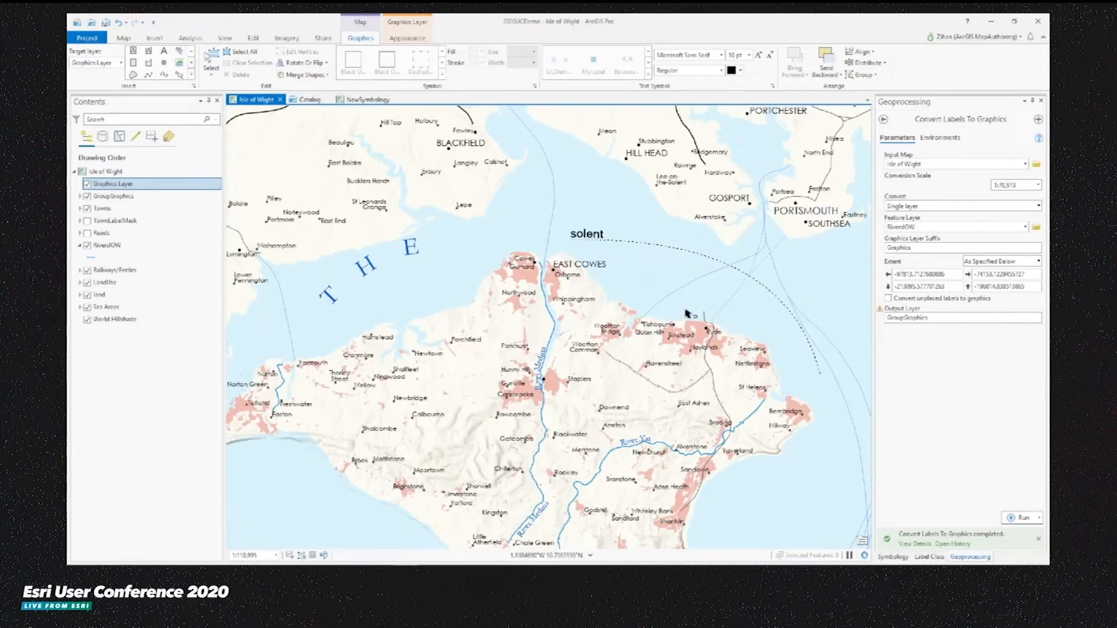
click(584, 210)
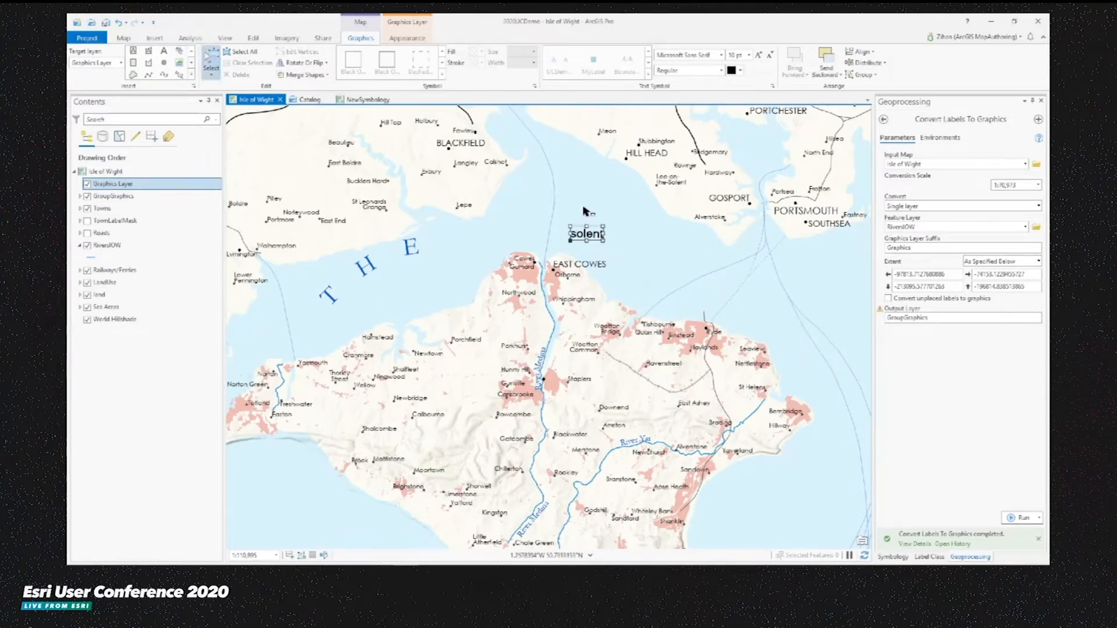
click(560, 71)
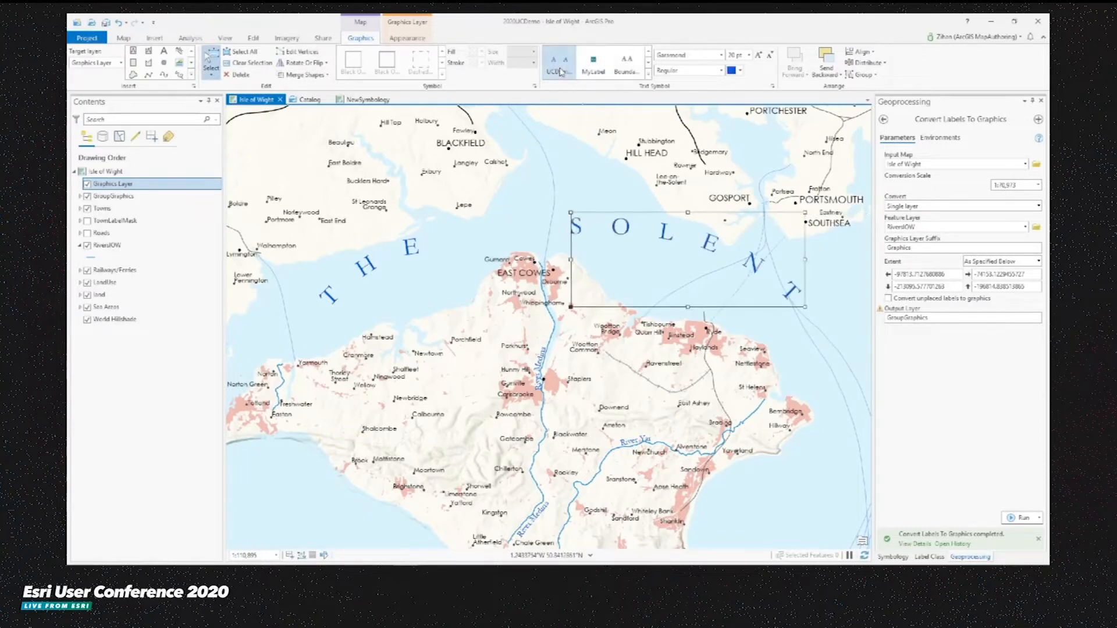
click(575, 188)
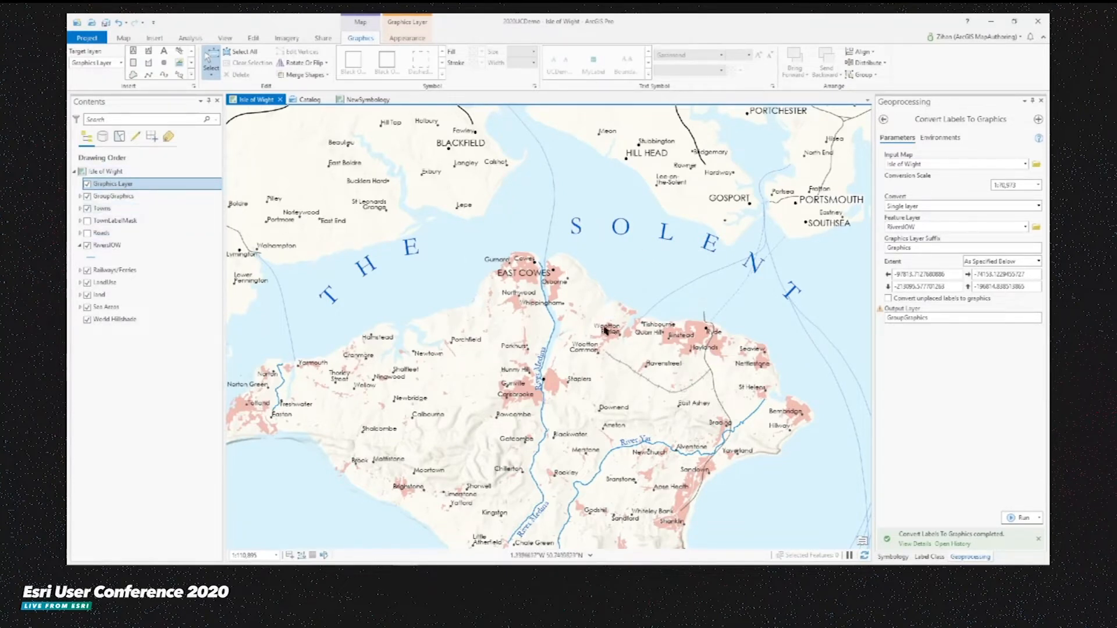
- Insert a landscape picture graphic in the sea off the island's southwest coast
drag(541, 466, 670, 269)
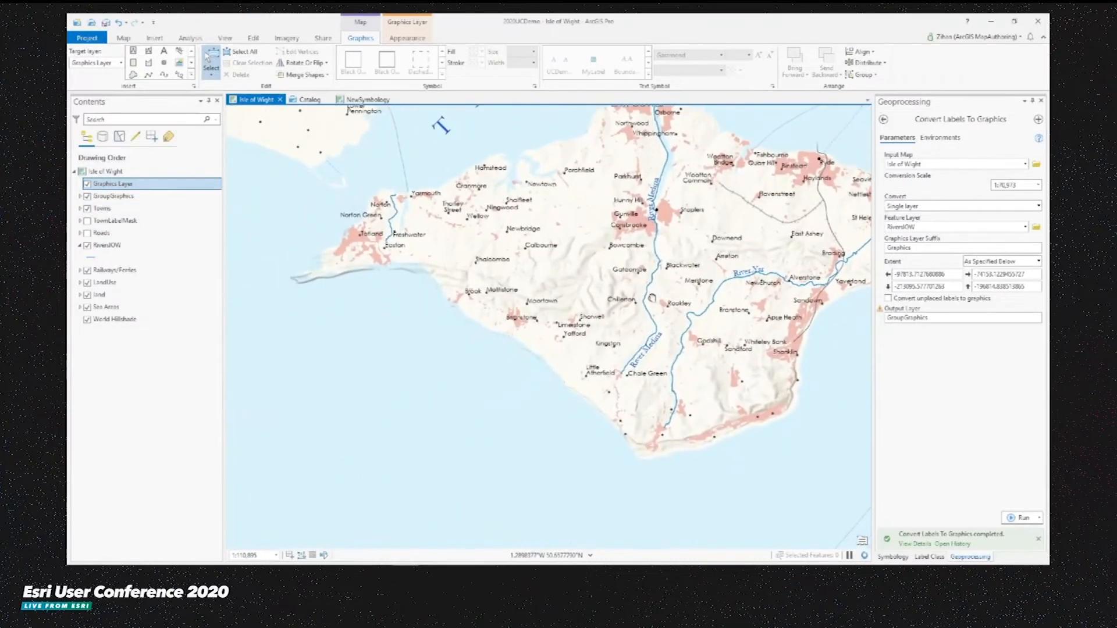
click(180, 67)
click(190, 108)
click(482, 272)
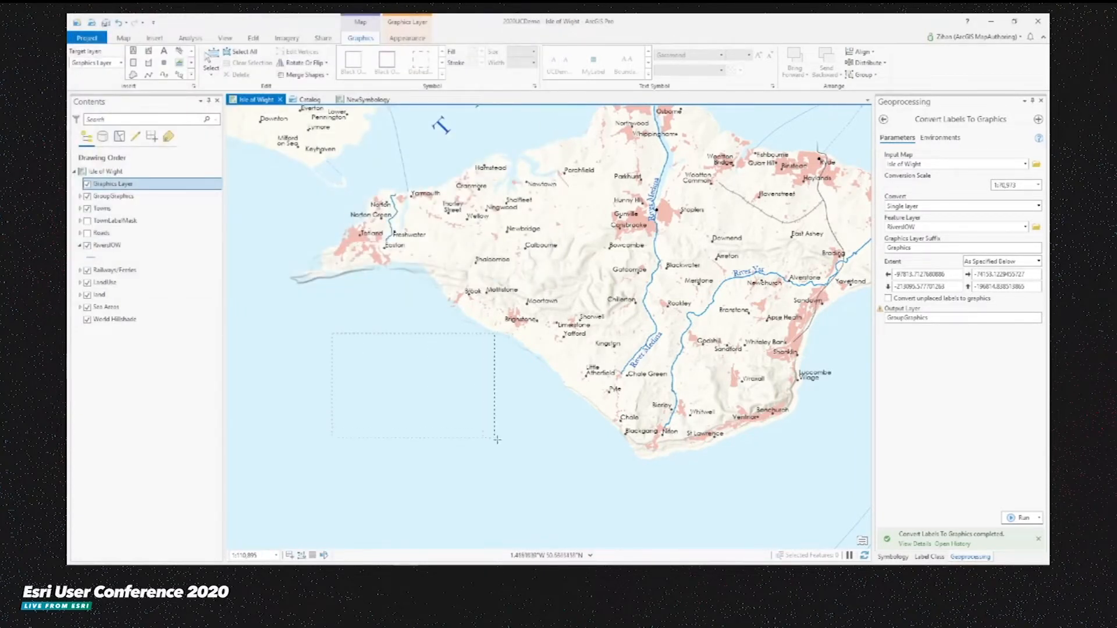
drag(331, 334, 502, 445)
drag(453, 374, 436, 360)
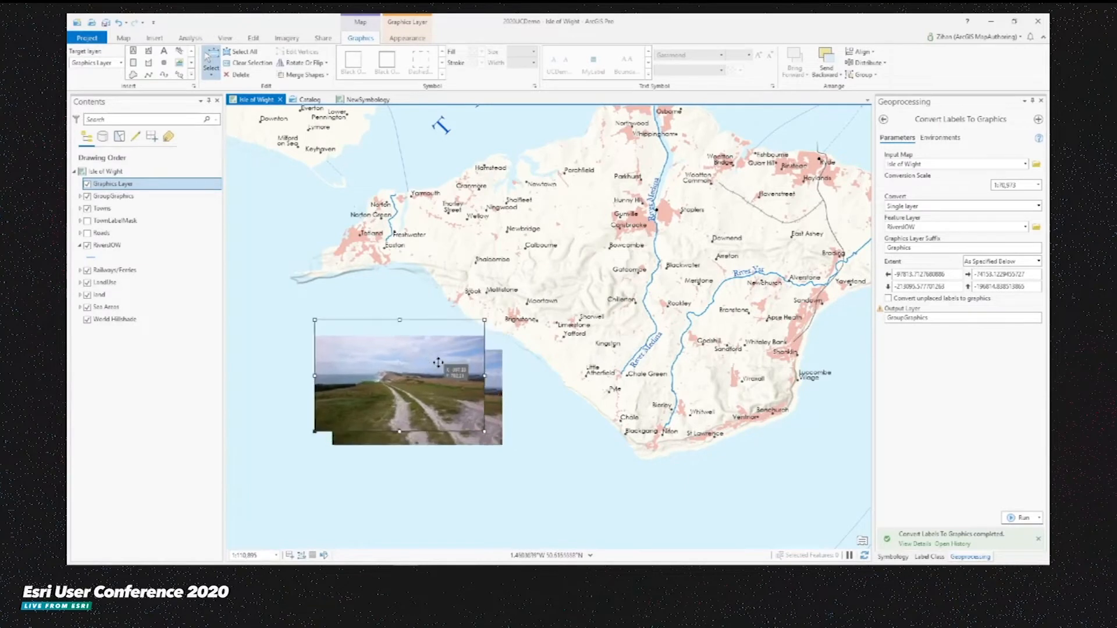
- Draw a straight leader line from the coast near Totland down to the landscape picture
click(149, 76)
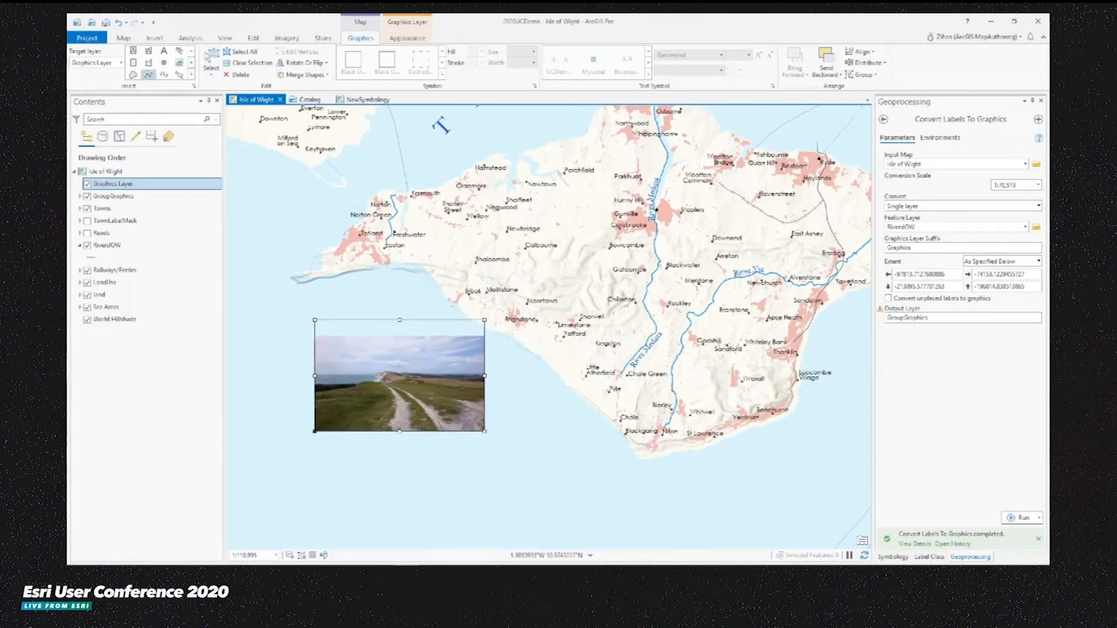
double_click(407, 367)
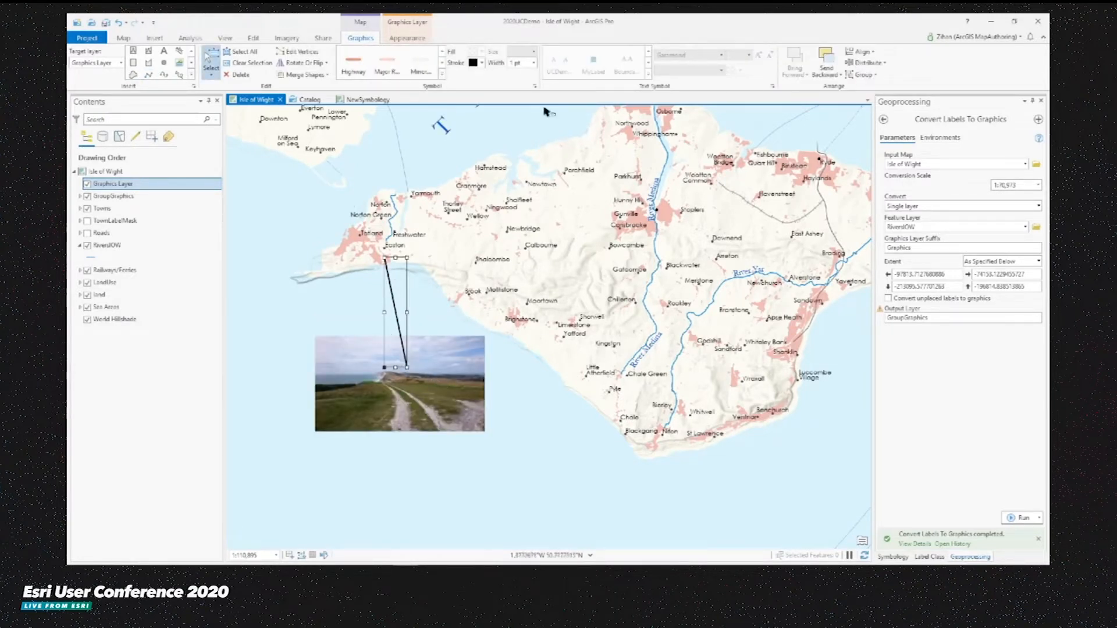
- Color the leader line orange and open its line symbol properties
click(482, 63)
click(511, 121)
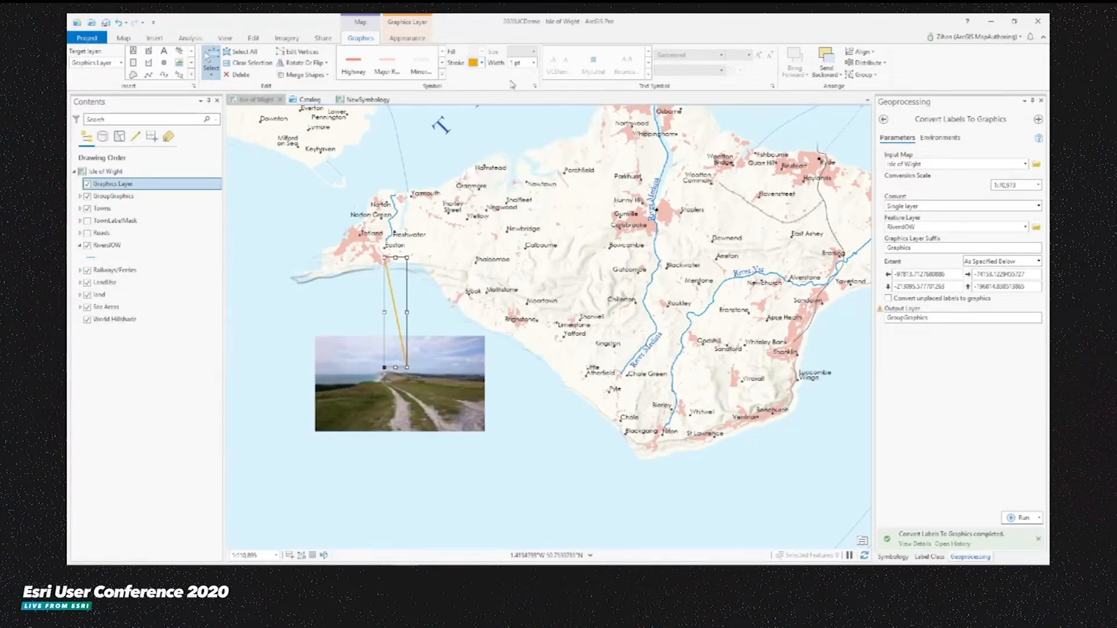
click(534, 85)
click(906, 130)
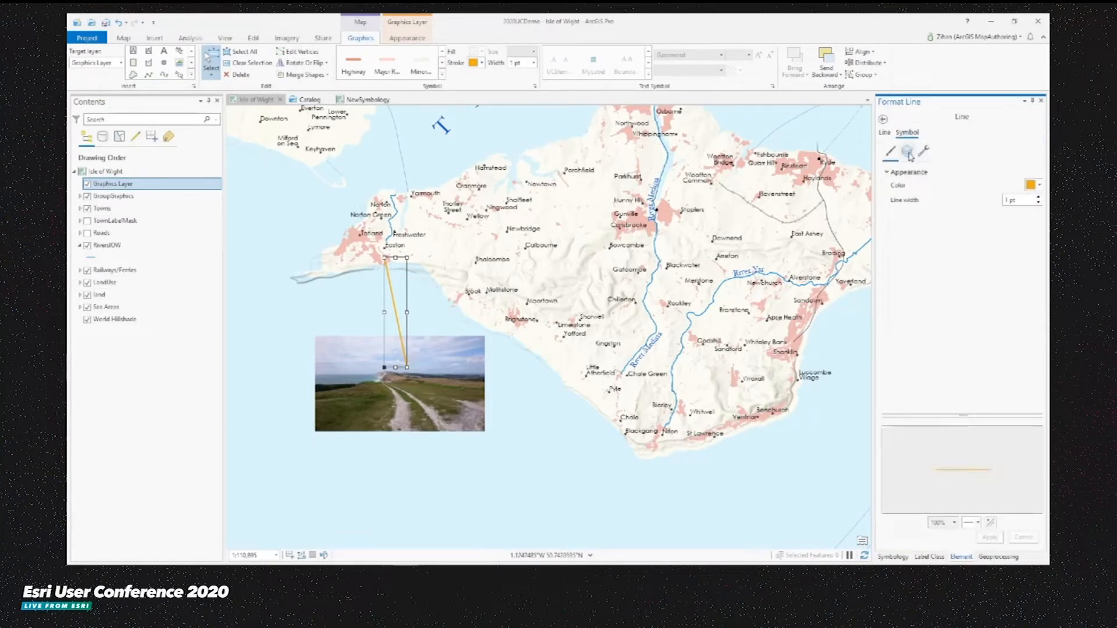
click(909, 152)
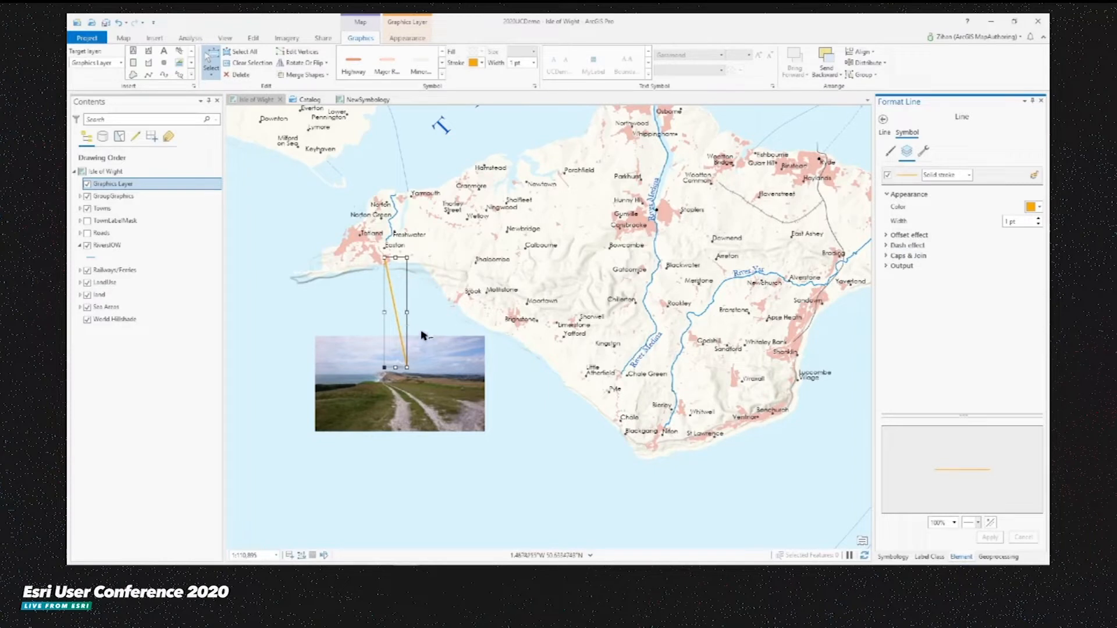
- Send the leader line to back so it sits behind the picture, then deselect it
right_click(395, 311)
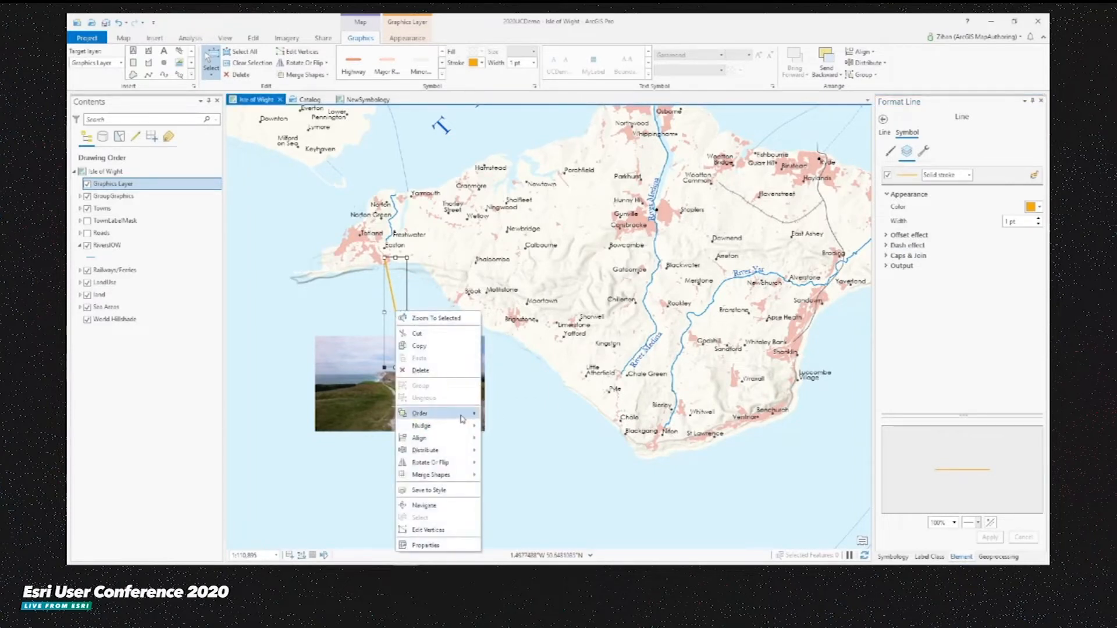
mouse_move(466, 418)
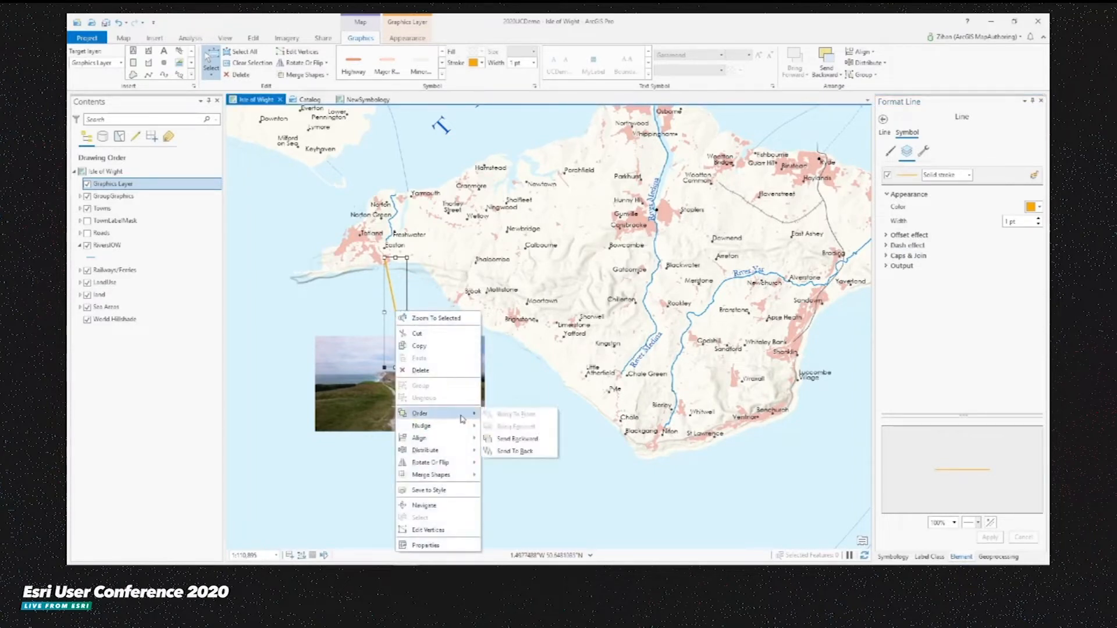
click(510, 452)
click(343, 333)
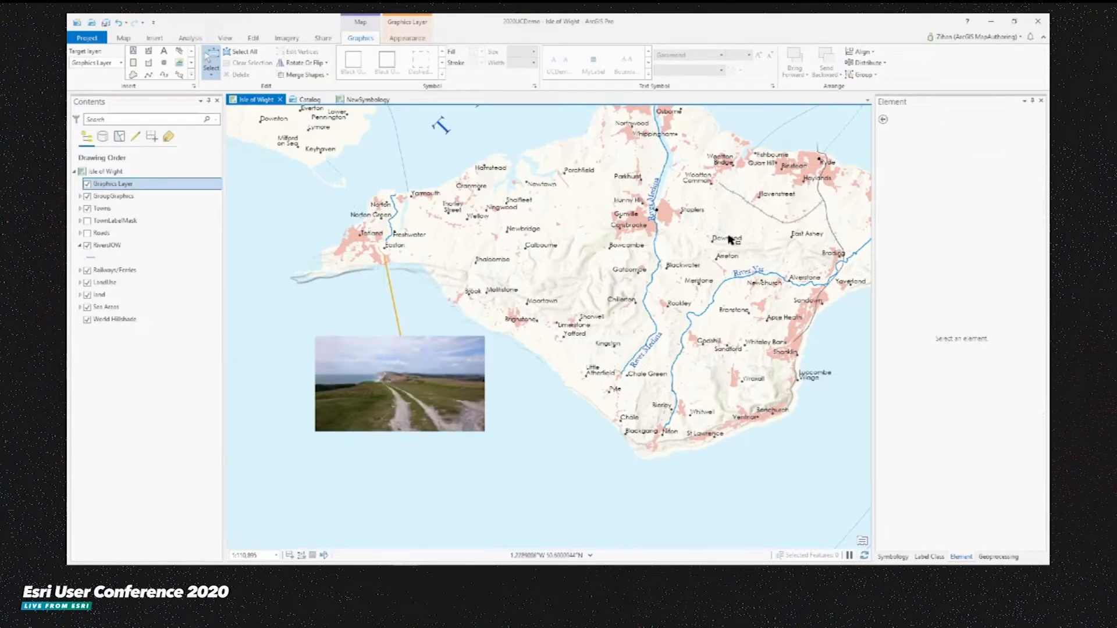
- Hide the Graphics Layer and GroupGraphics layers to view the map without the added graphics
drag(728, 240, 628, 318)
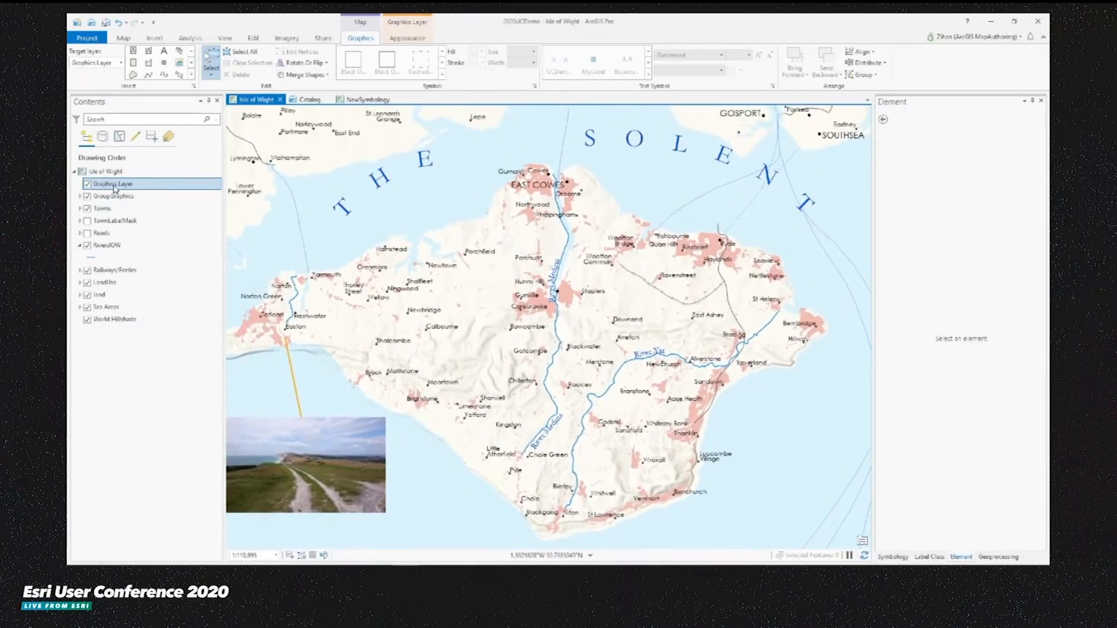
click(87, 185)
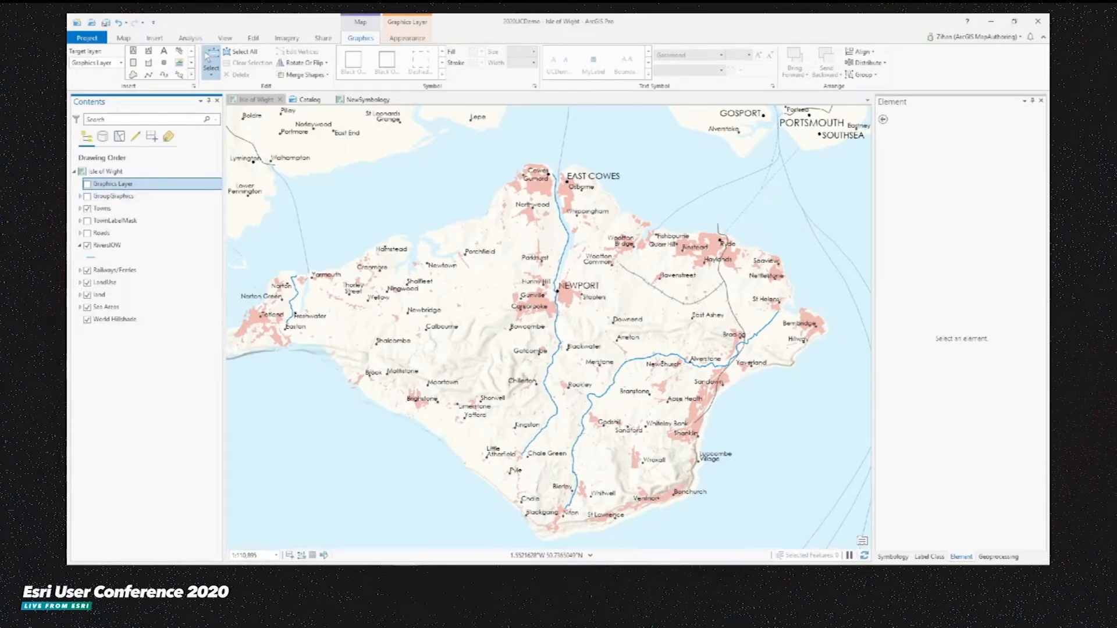
click(244, 218)
- Switch to the NewSymbology map and review the TaxByState chart symbology and chart type options
click(368, 99)
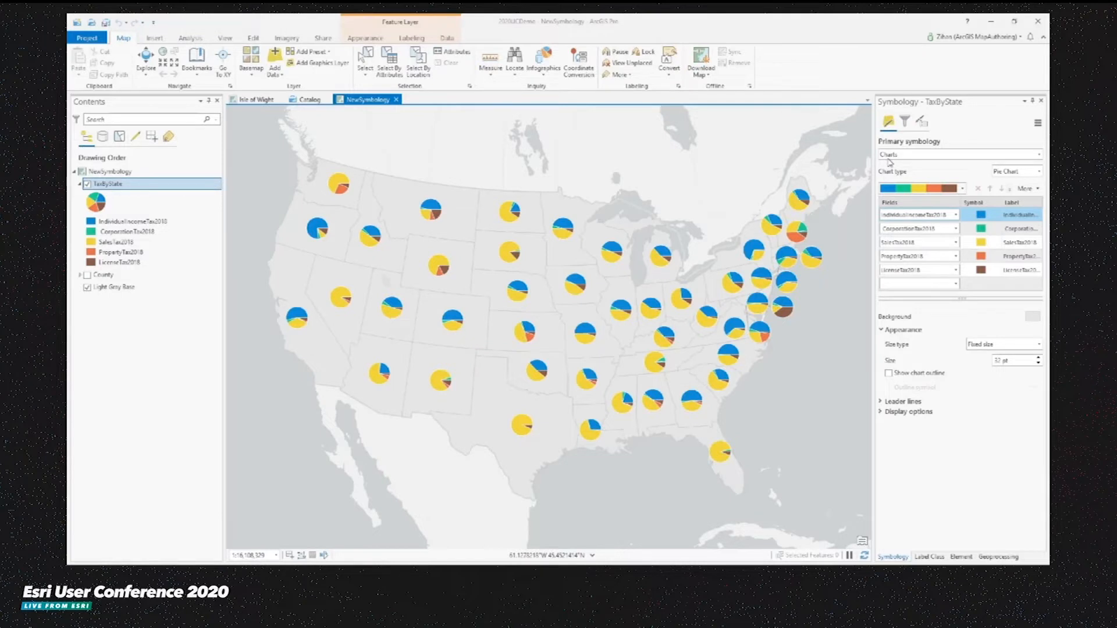
click(906, 155)
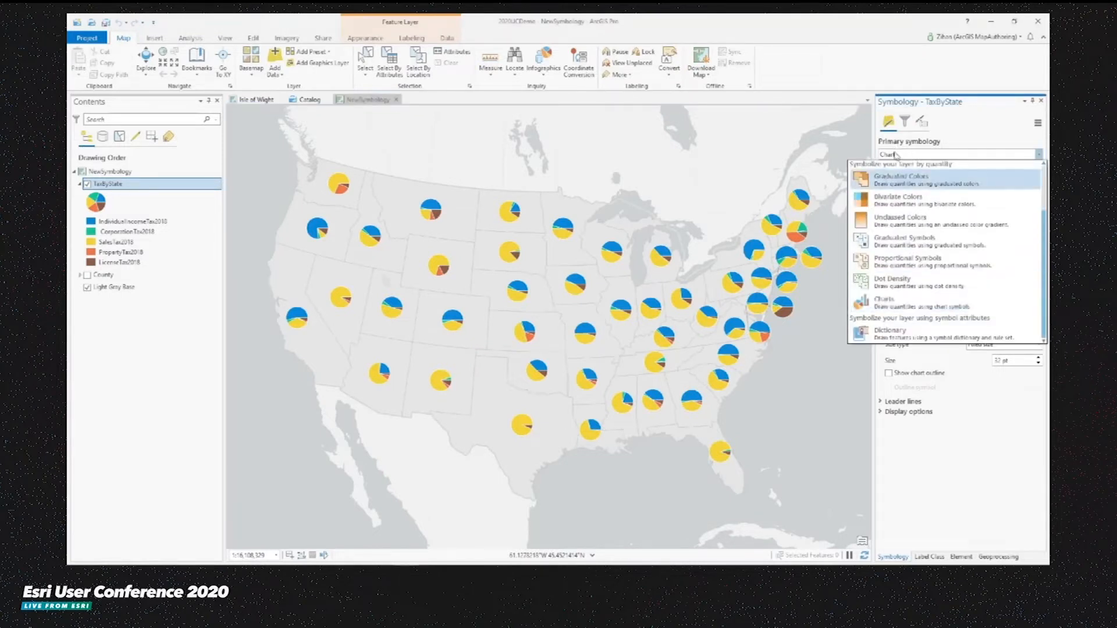
click(973, 130)
click(1016, 174)
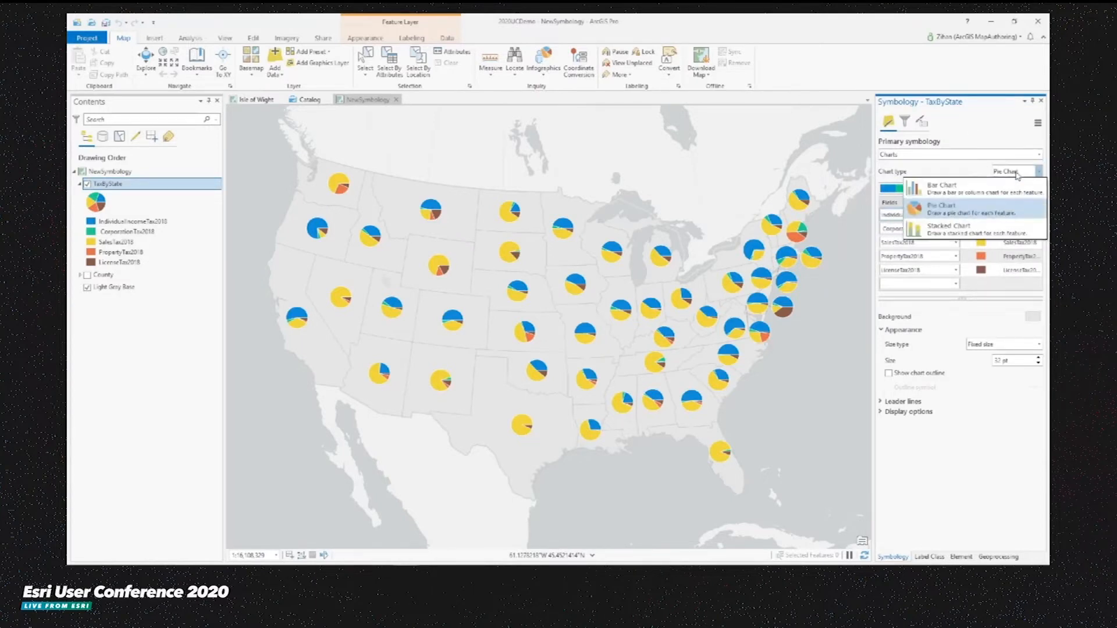
click(963, 205)
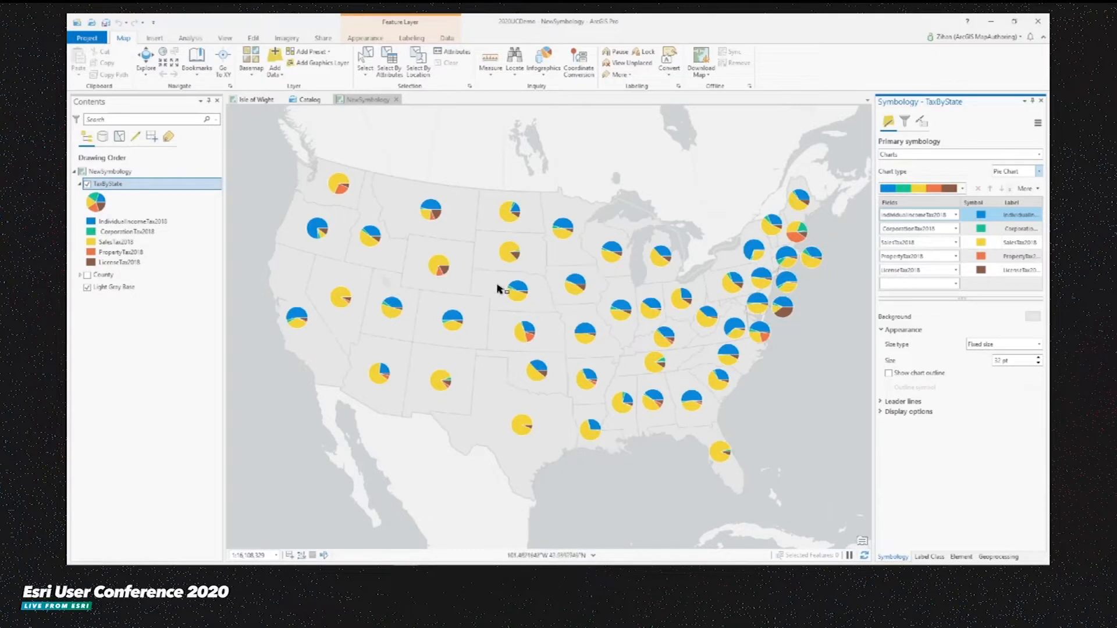
- Set the pie charts' size type to Sum of selected fields
click(1033, 348)
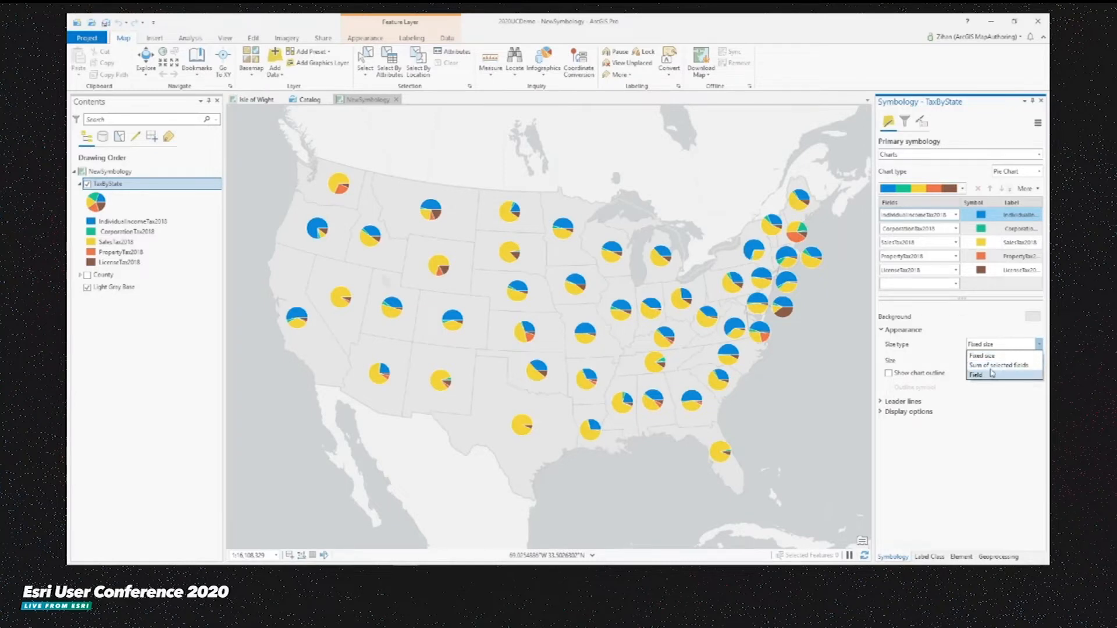
click(996, 365)
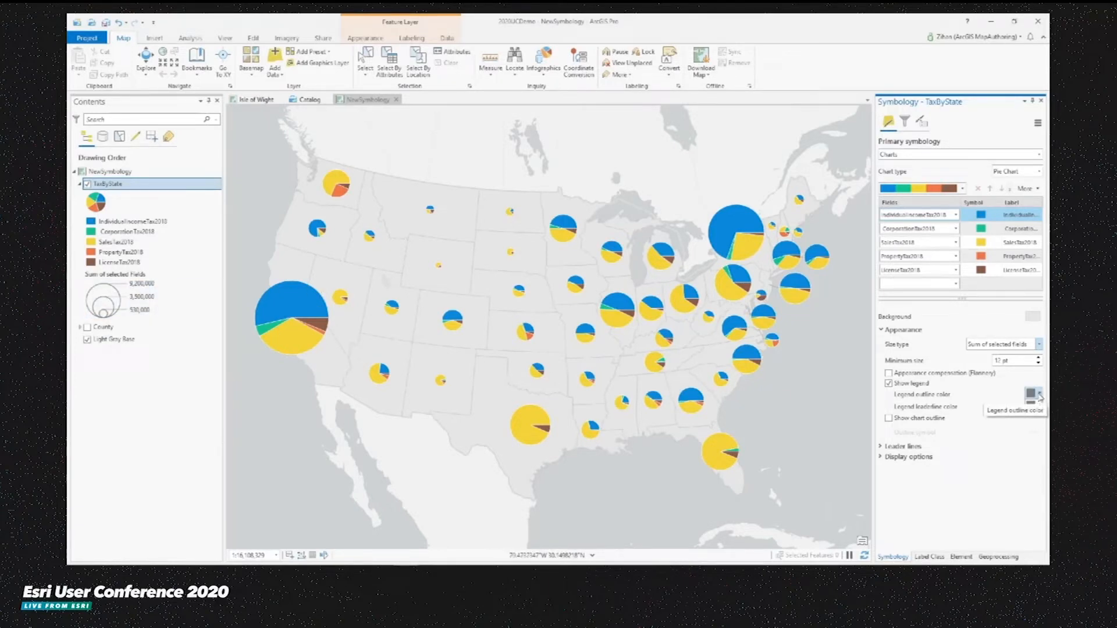
- Set the legend outline color to blue and the legend leaderline color to dark red
click(1039, 397)
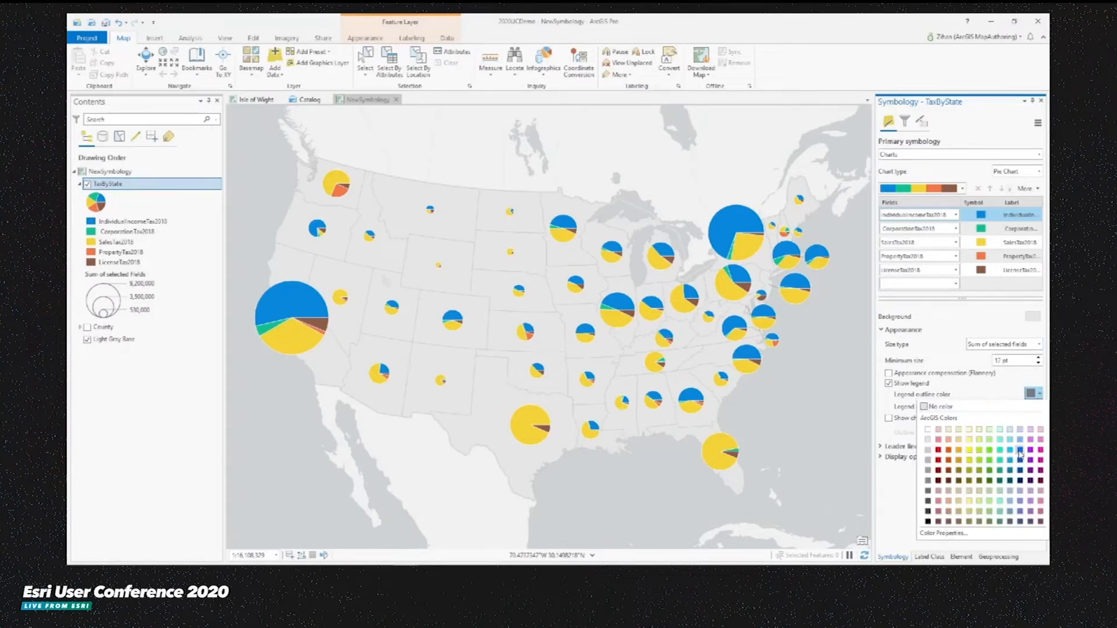
click(1020, 455)
click(1038, 407)
click(953, 484)
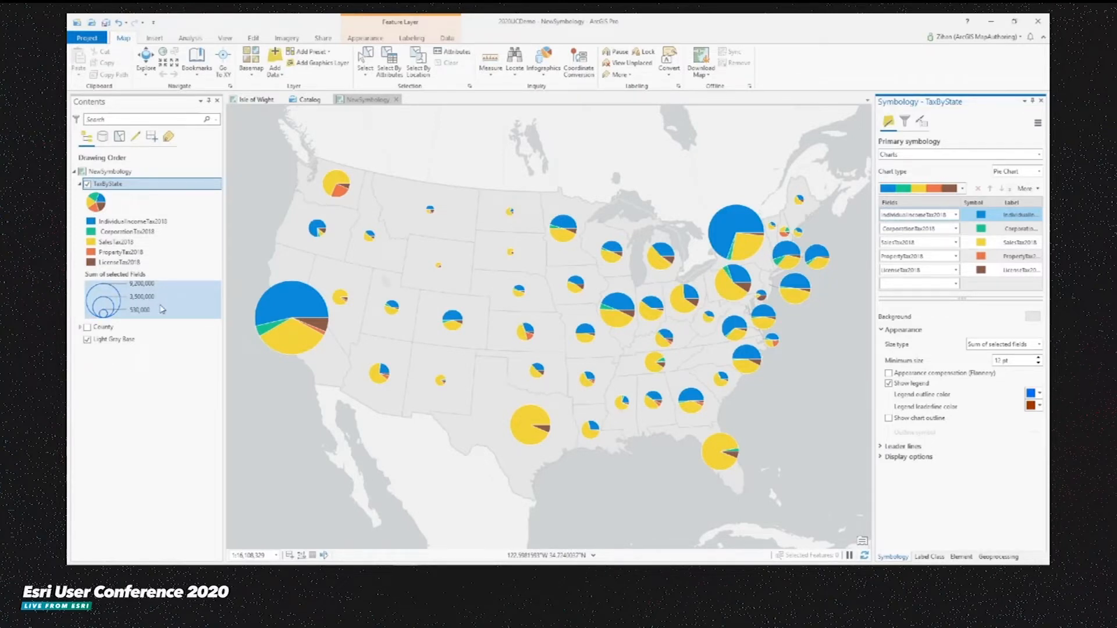
- Set the chart orientation to Clockwise in the display options
click(917, 331)
click(911, 341)
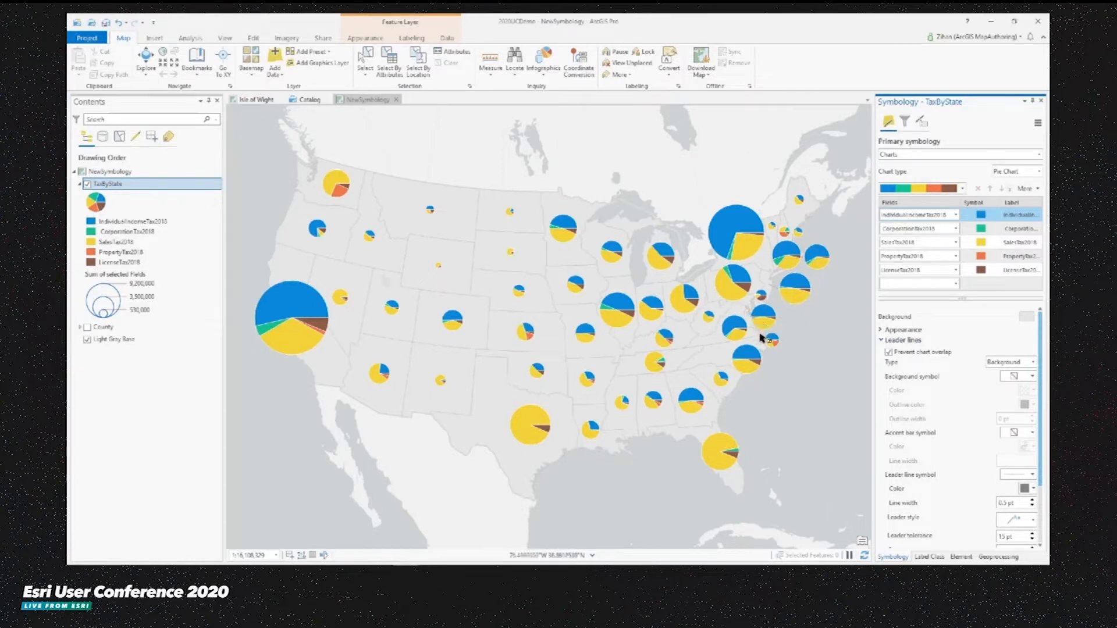
click(915, 342)
click(914, 351)
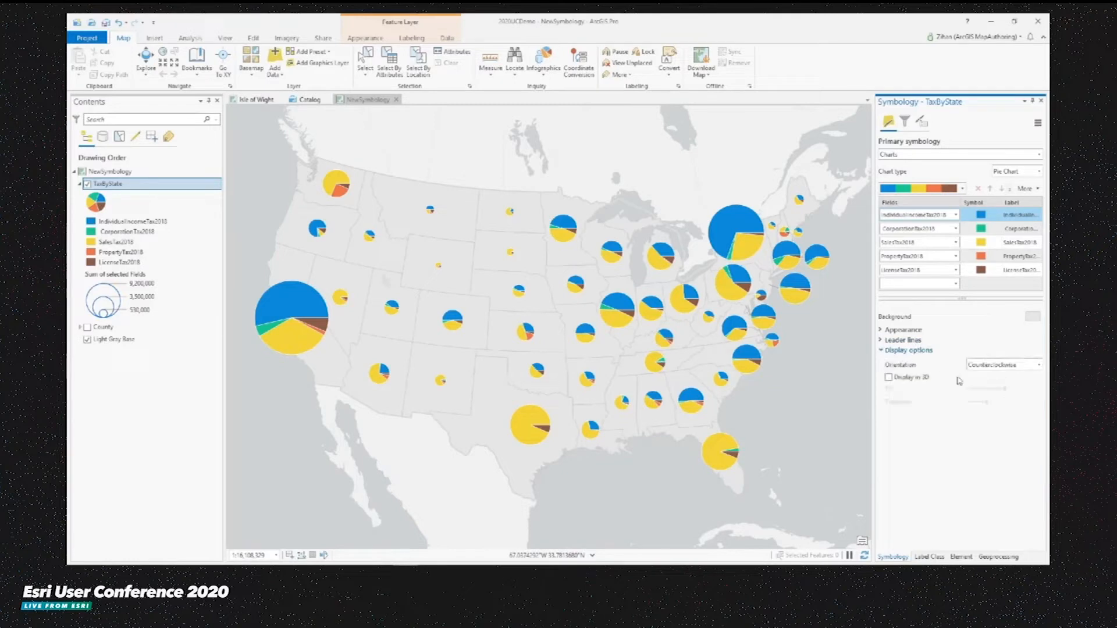
click(1004, 366)
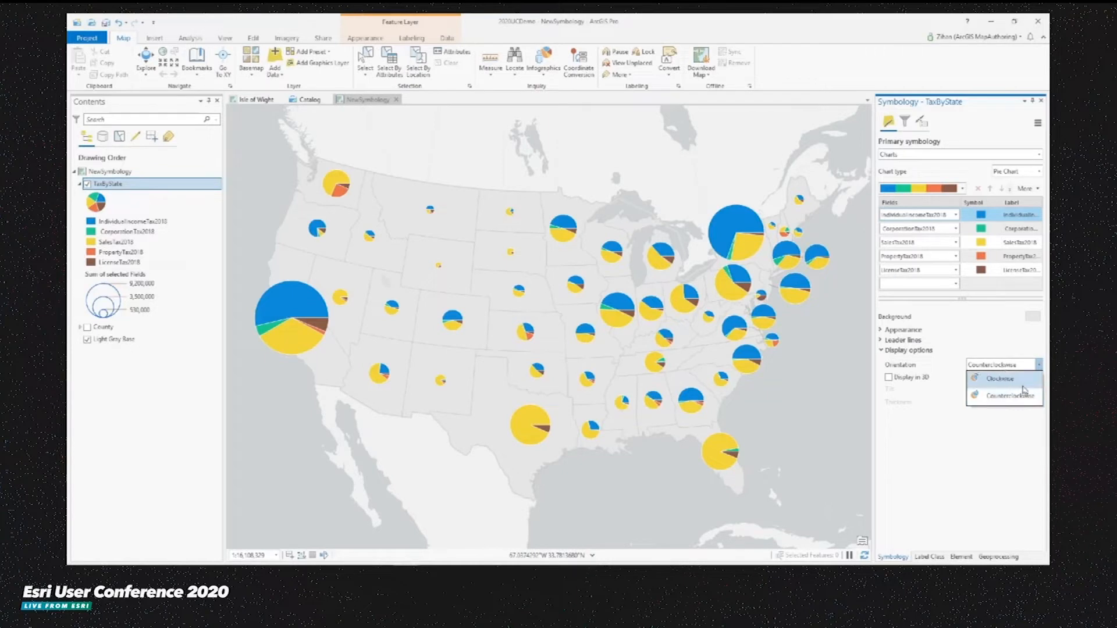
click(1023, 380)
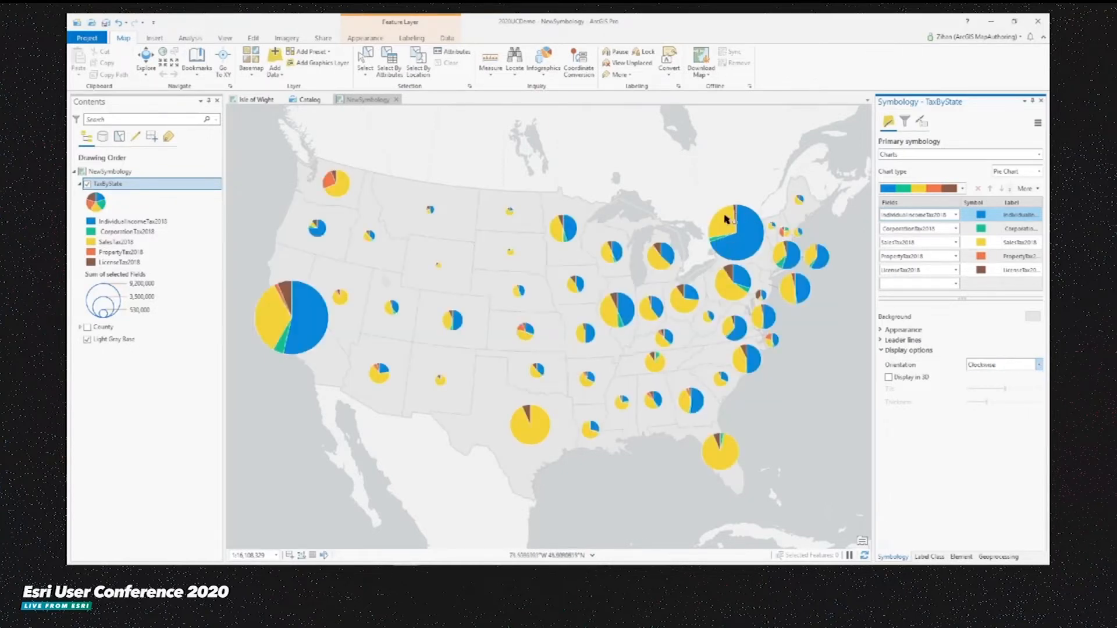
- Turn on Display in 3D and increase the charts' tilt and thickness
click(910, 378)
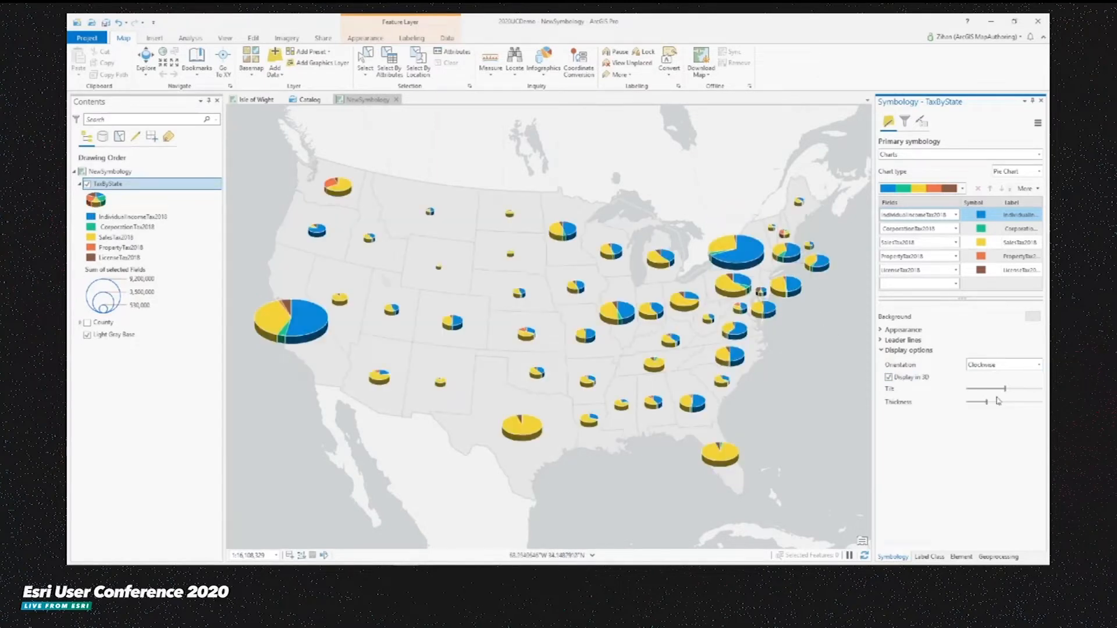
drag(1005, 388, 1015, 411)
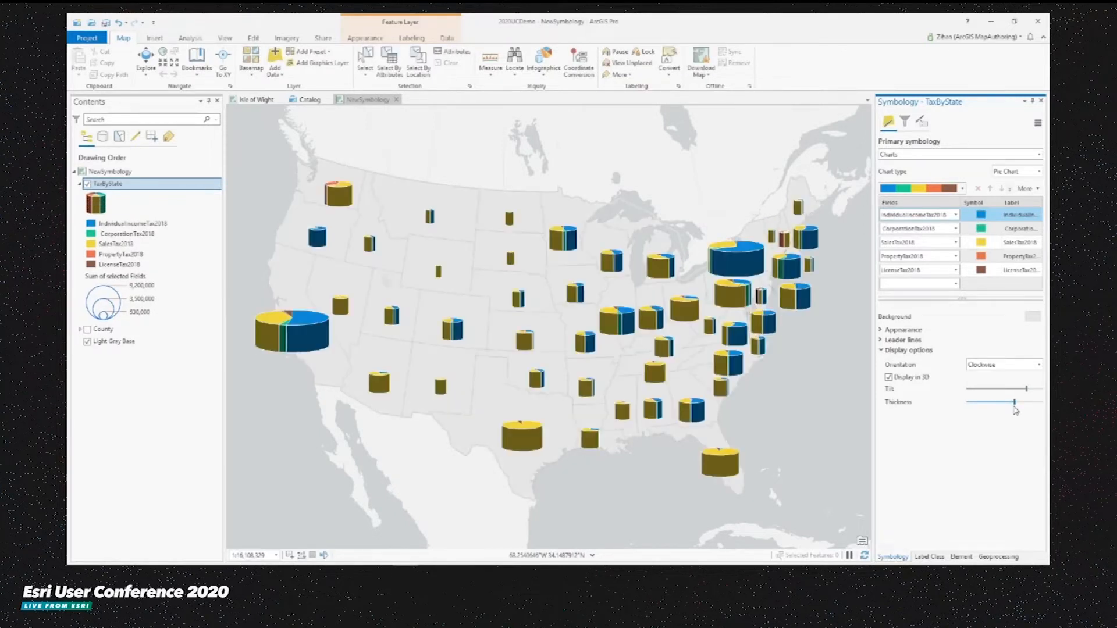
- Hide the TaxByState layer and turn on the County layer
click(87, 184)
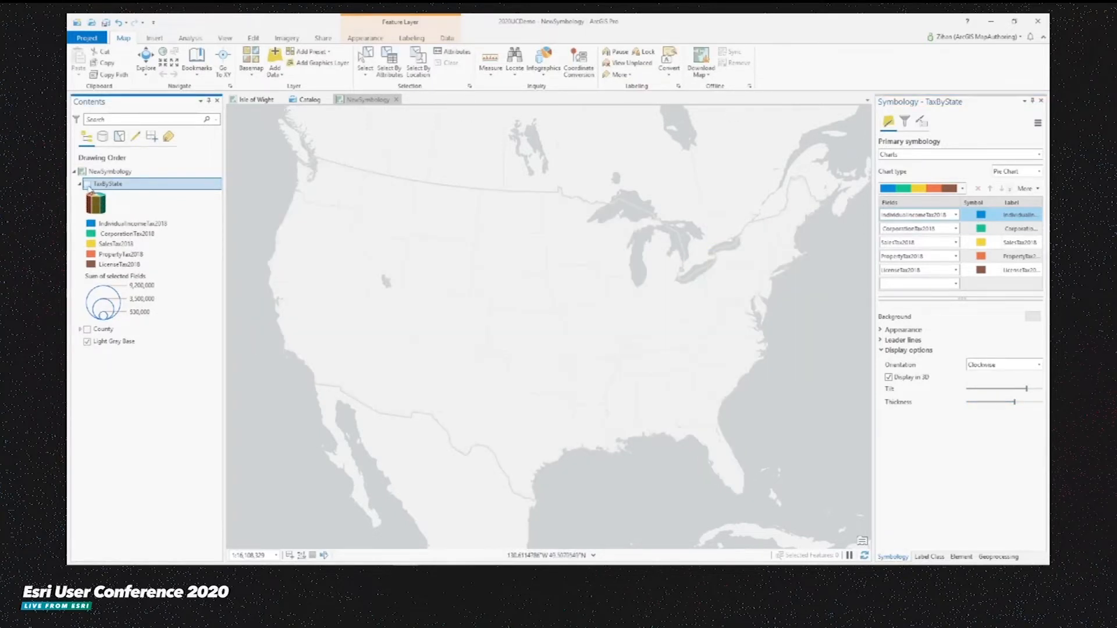
click(80, 184)
click(96, 197)
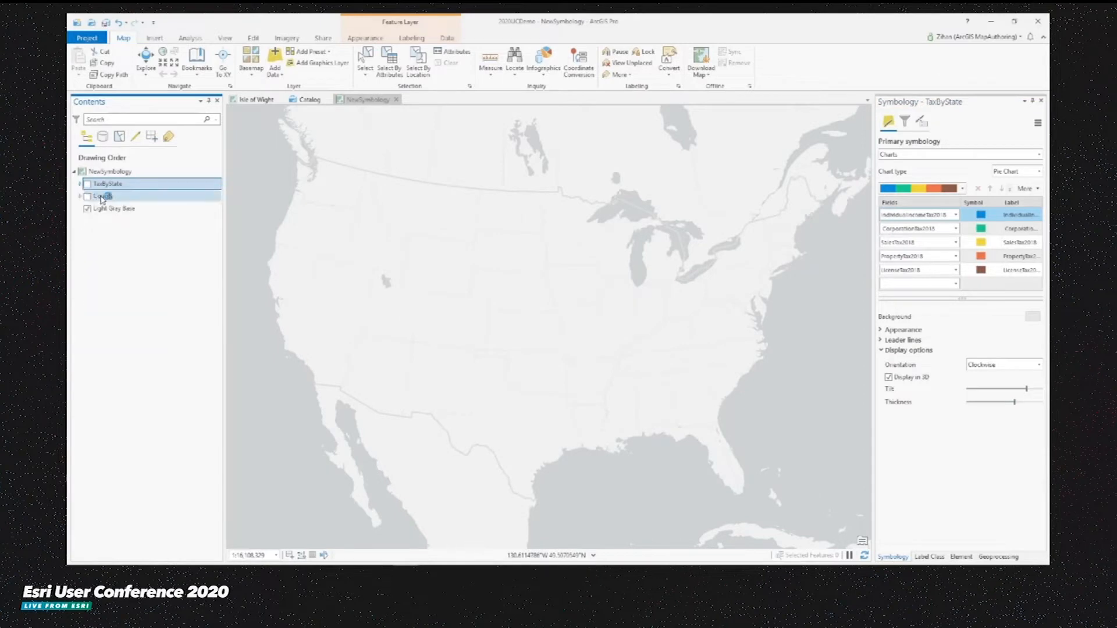
click(88, 197)
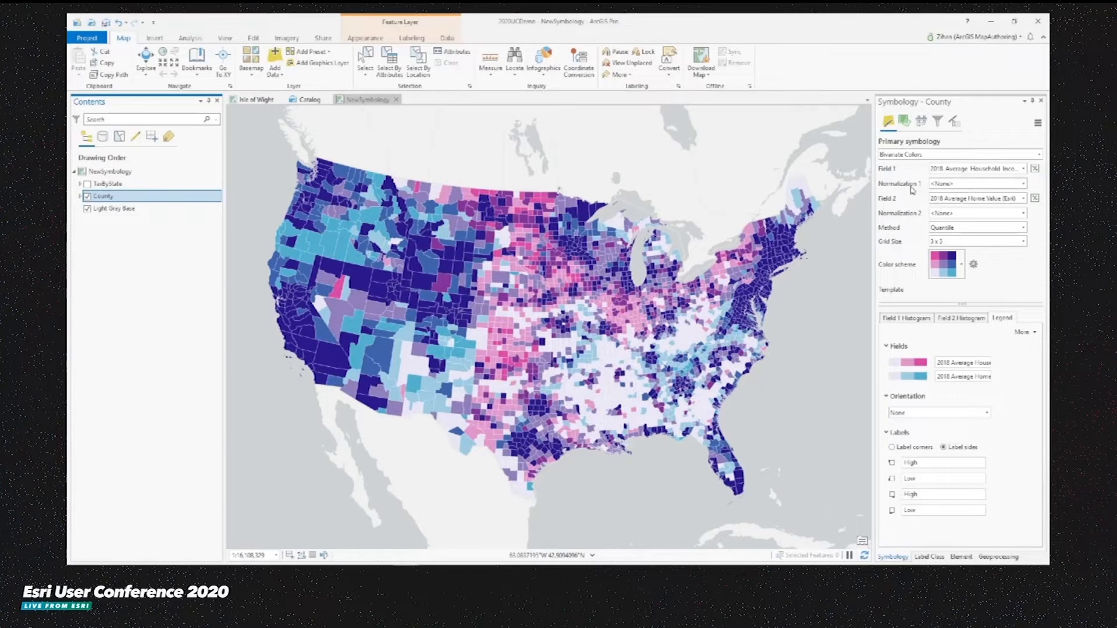
- Set the County bivariate colors grid size to 4 x 4
click(1005, 231)
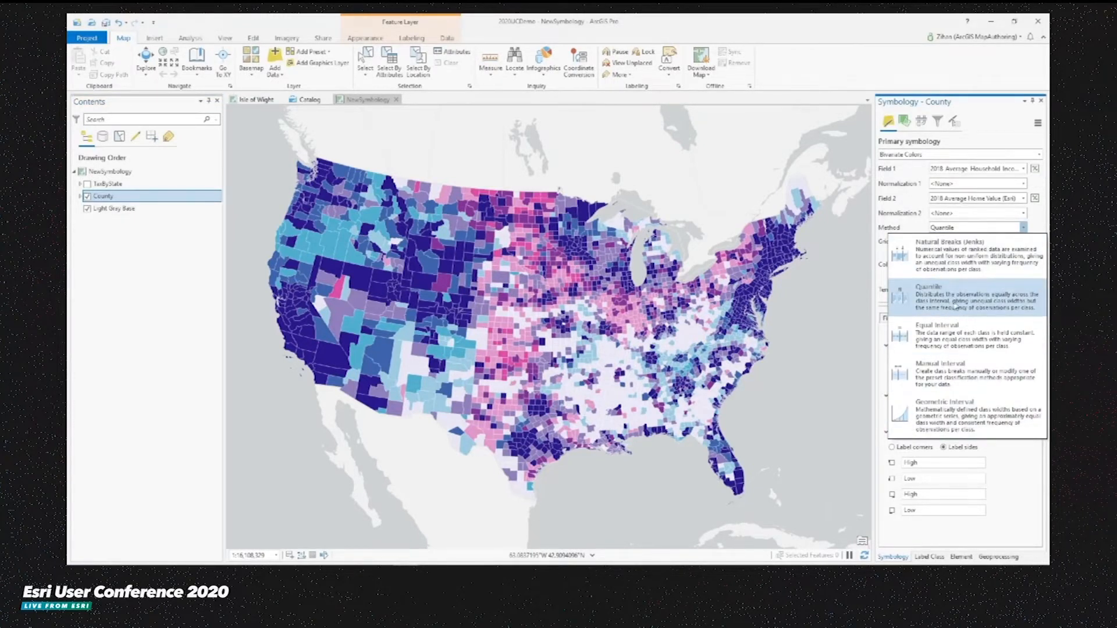
click(901, 217)
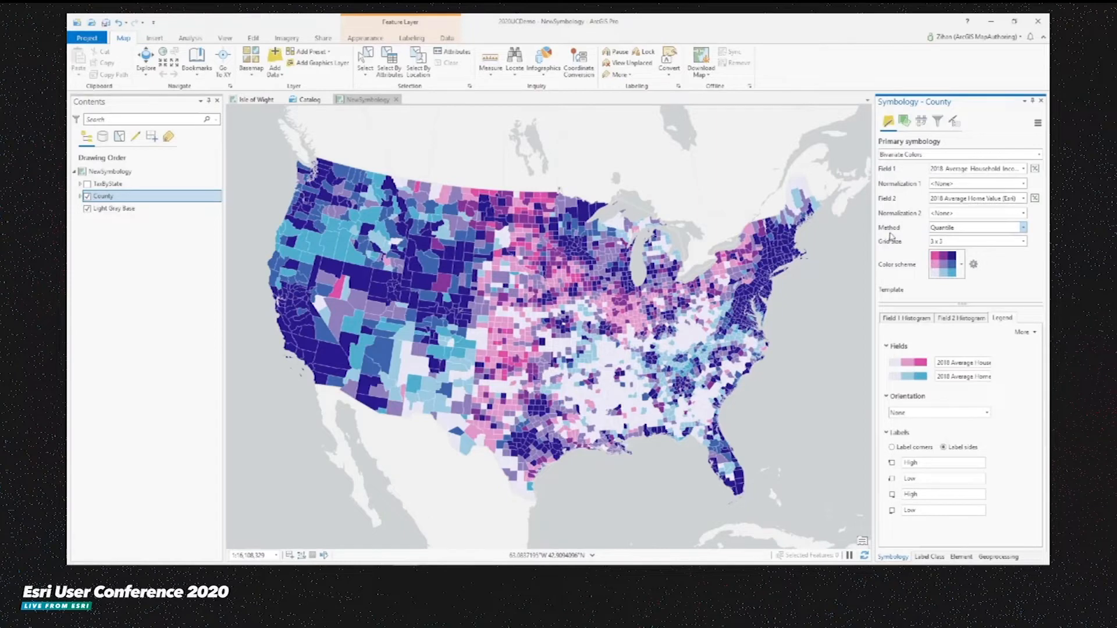
click(1023, 240)
click(969, 272)
- Apply a red and blue bivariate color scheme to the County layer
click(962, 266)
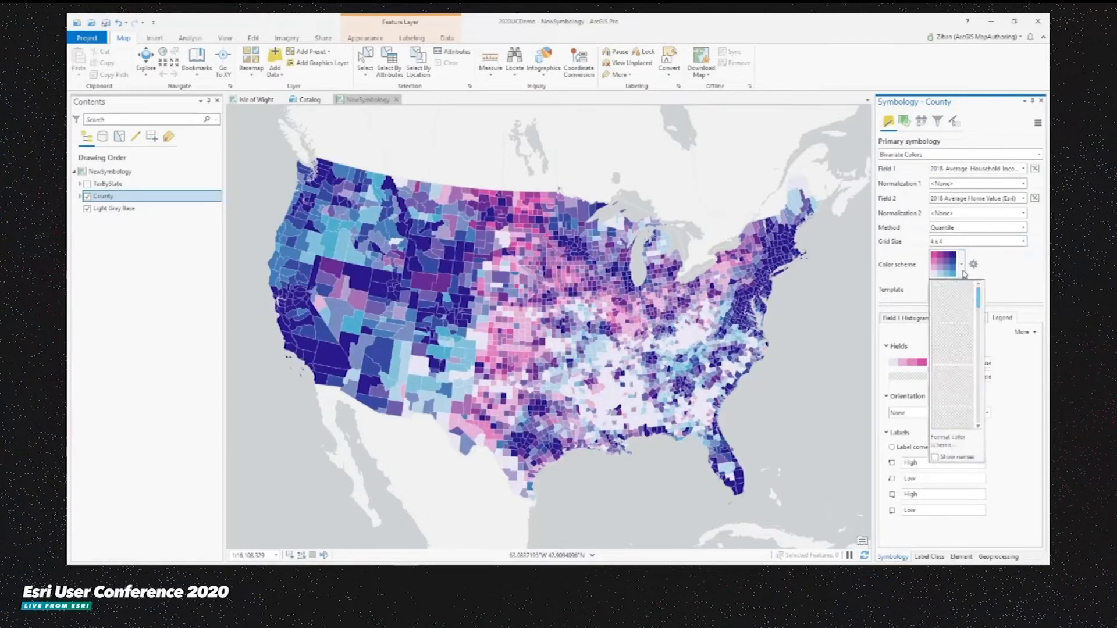
mouse_move(979, 298)
mouse_down()
mouse_move(980, 339)
mouse_move(973, 294)
mouse_up()
click(965, 308)
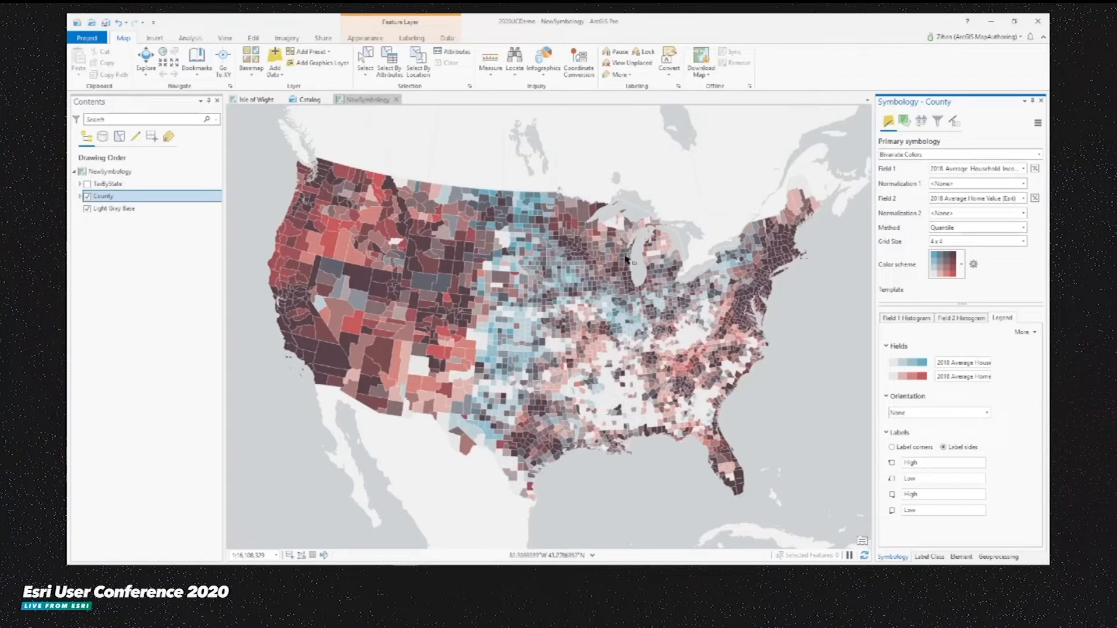
- Review the Field 1 histogram, Field 2 histogram and legend settings
click(916, 319)
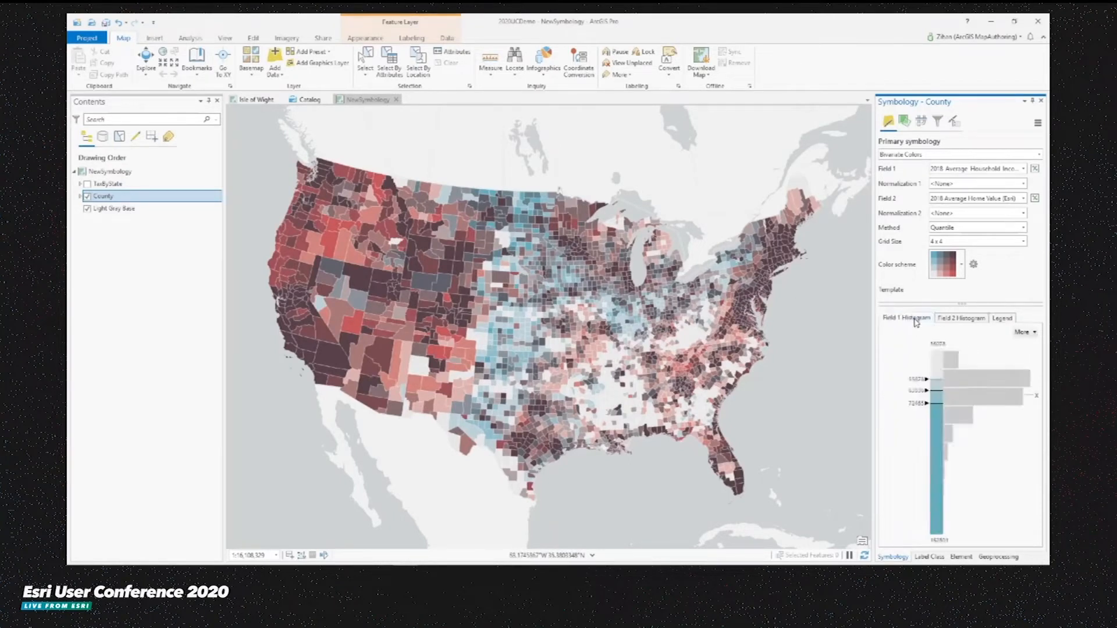
click(961, 318)
click(996, 319)
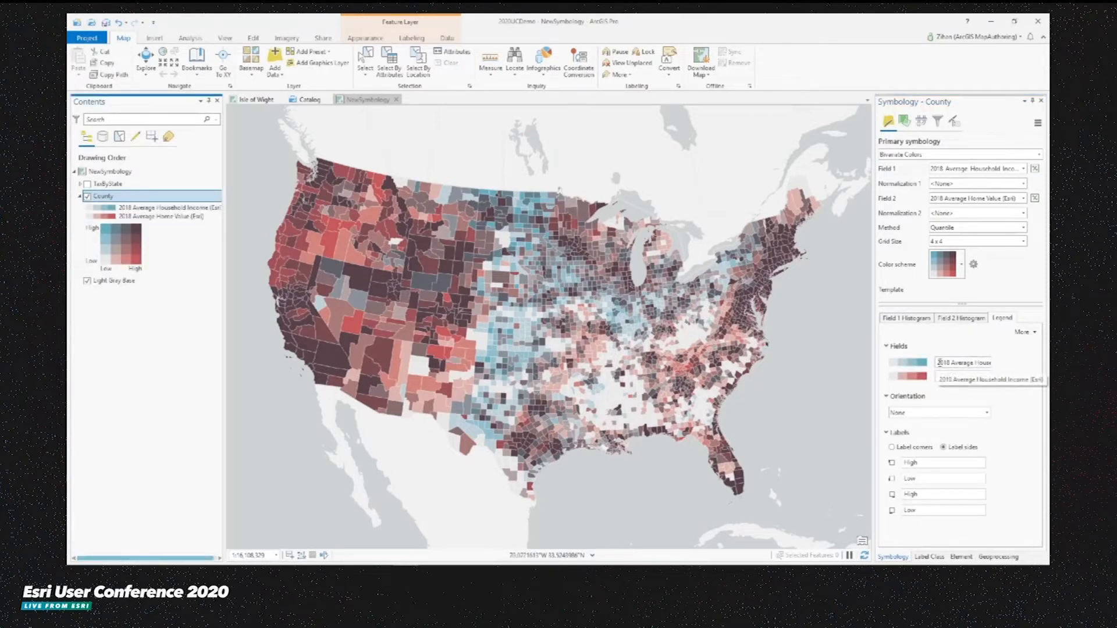
- Rename the household income field's legend label to Income
drag(937, 363, 1026, 367)
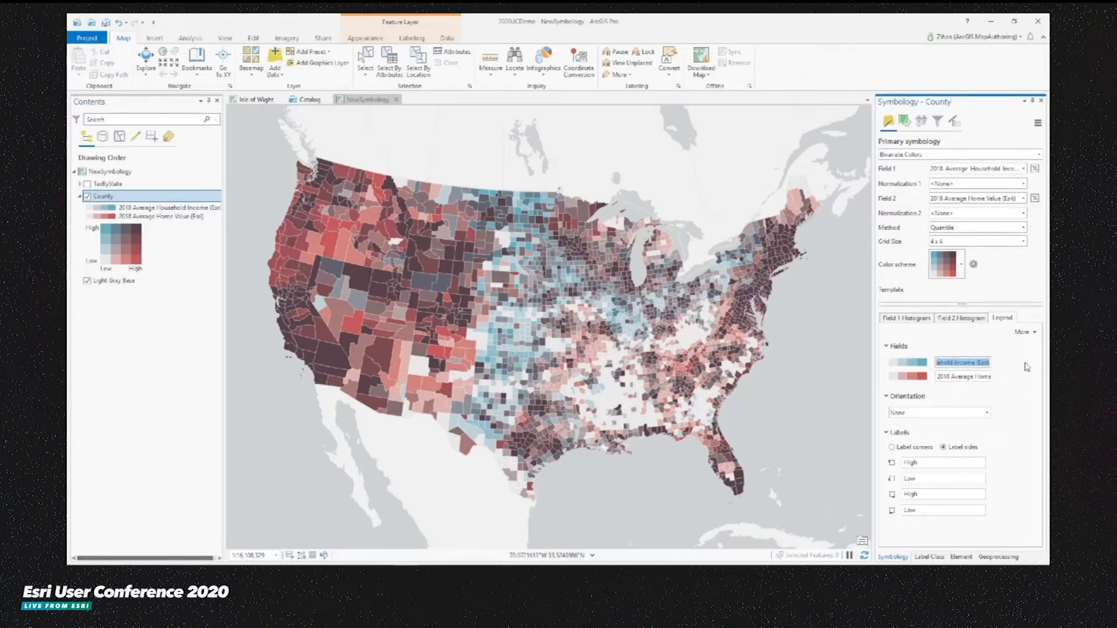
text(Income)
key(Tab)
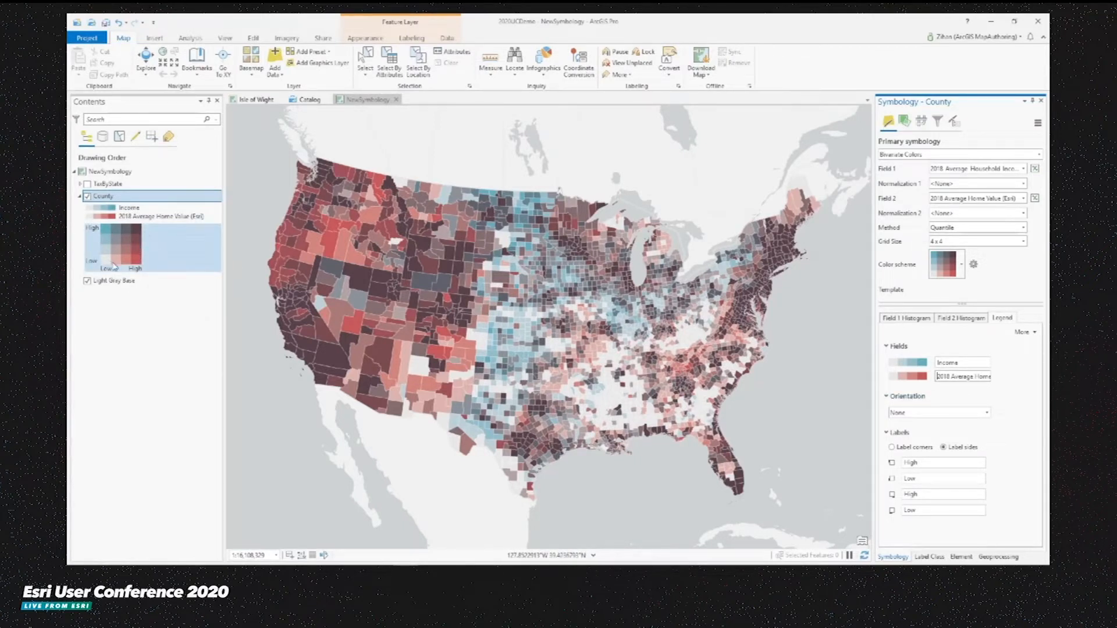
- Set the bivariate legend orientation to High values and place the labels at the corners
click(922, 413)
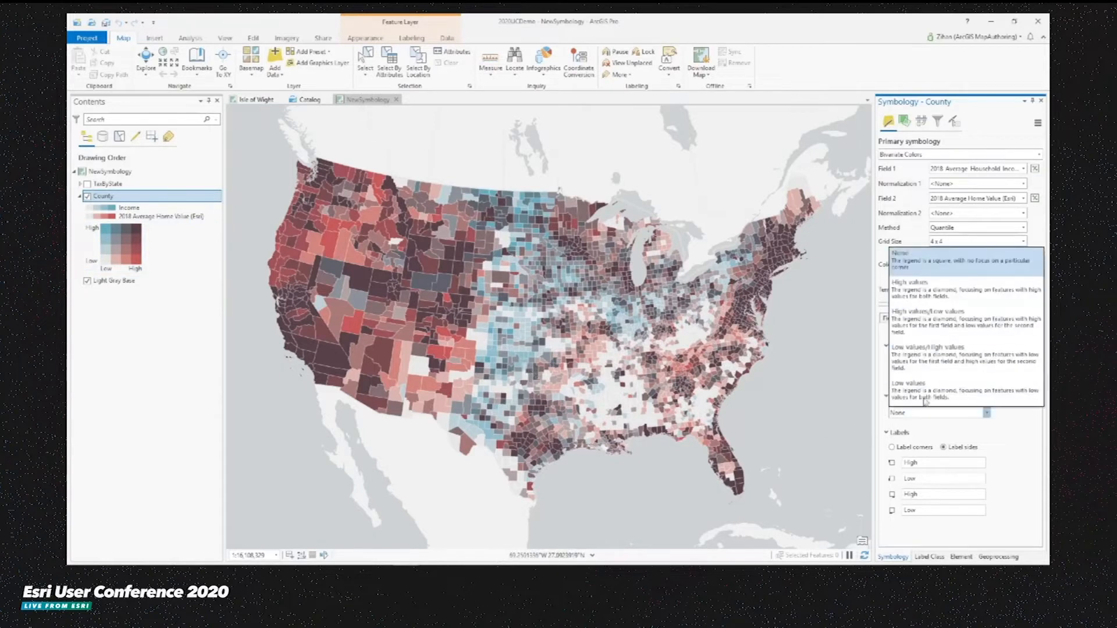
click(931, 297)
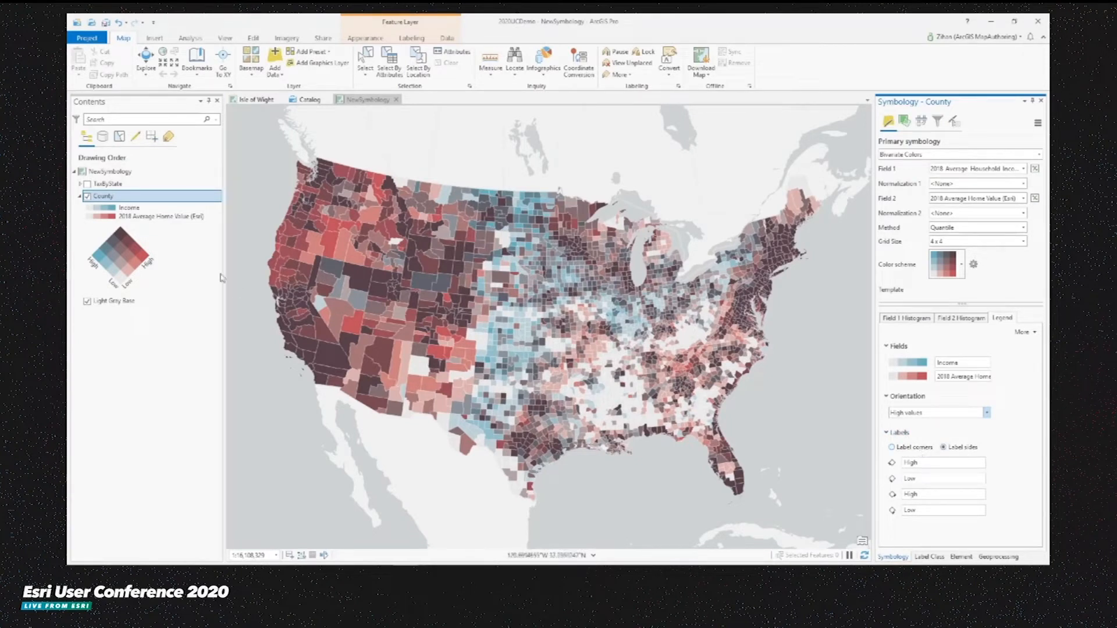
click(915, 448)
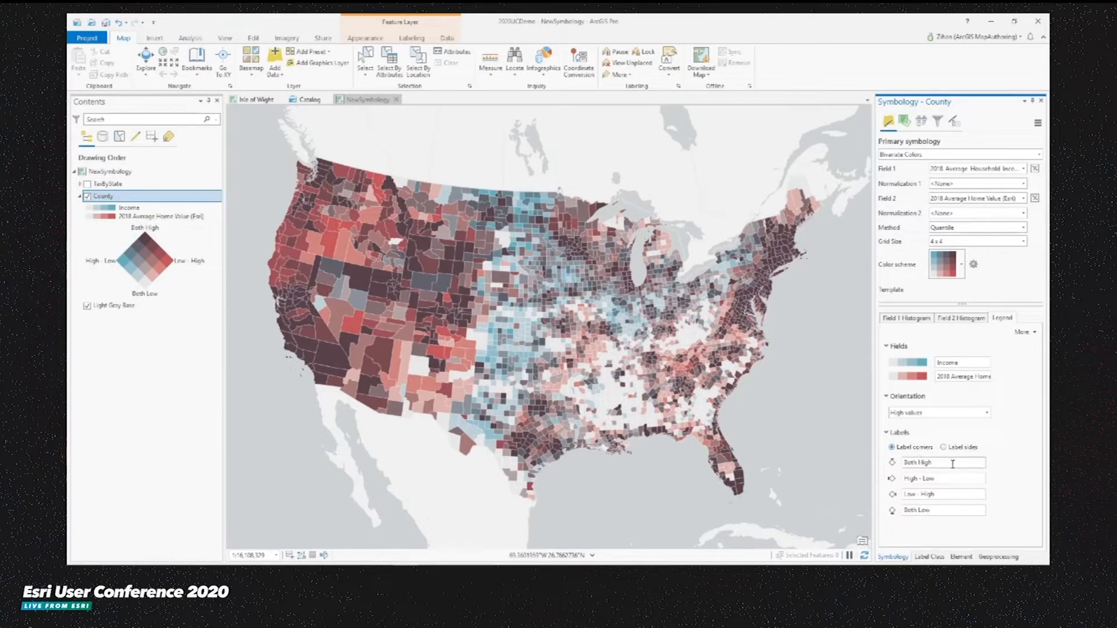
- Rename the Both High corner label to Income and Value are high
click(942, 462)
text(Income and Value are high)
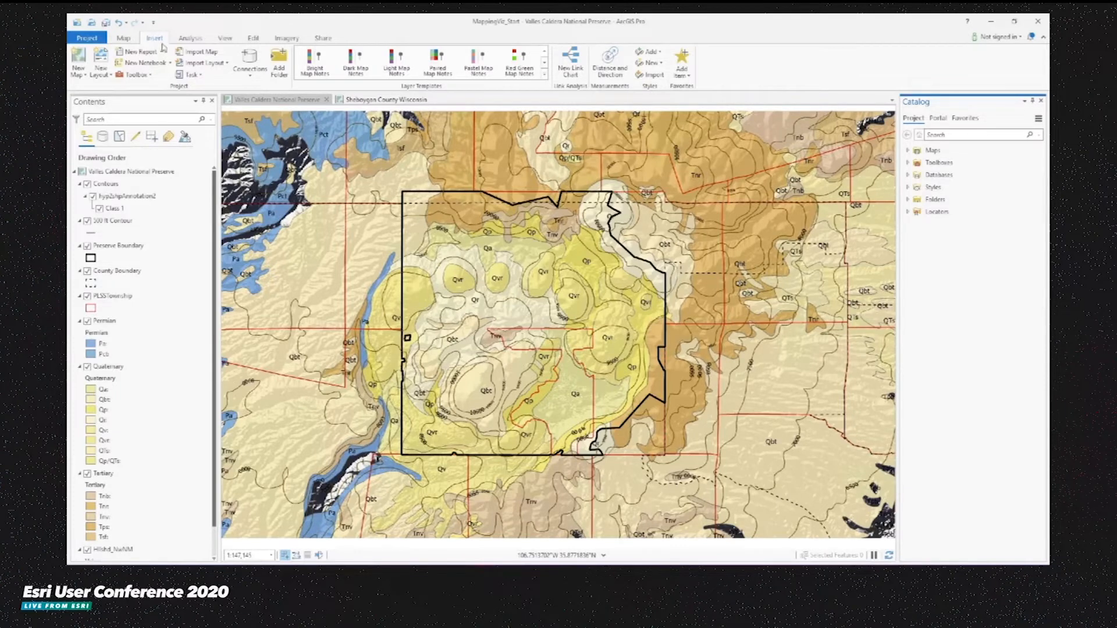
- Create a new landscape Tabloid 11 x 17 layout
click(106, 75)
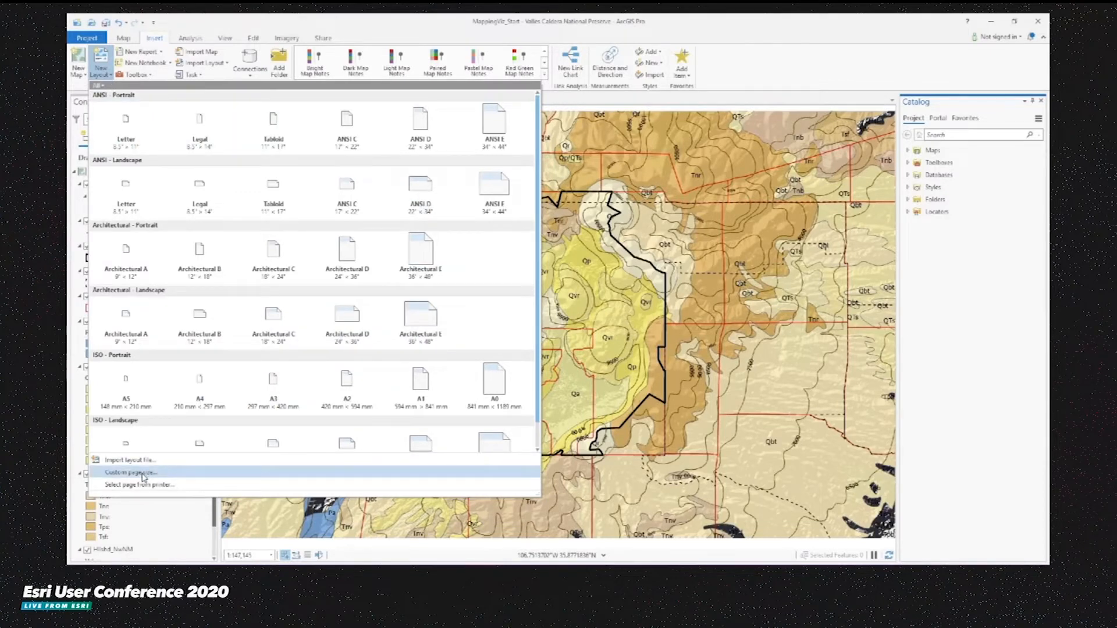
click(279, 188)
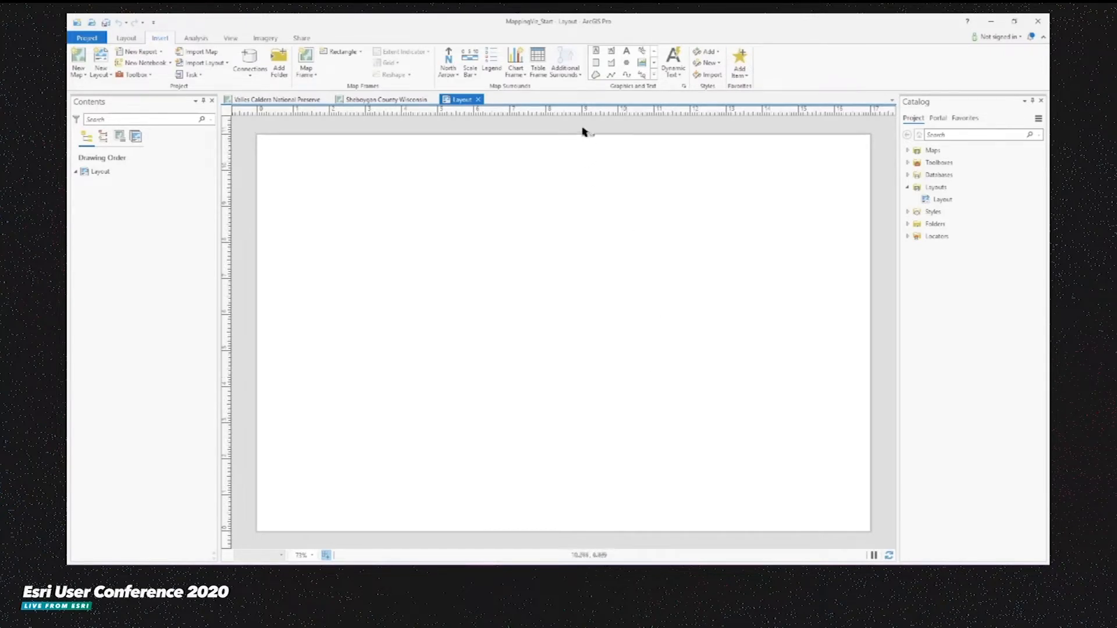
- Add a vertical guide at the page center, plus guides on both orientations offset from the page edges
right_click(620, 114)
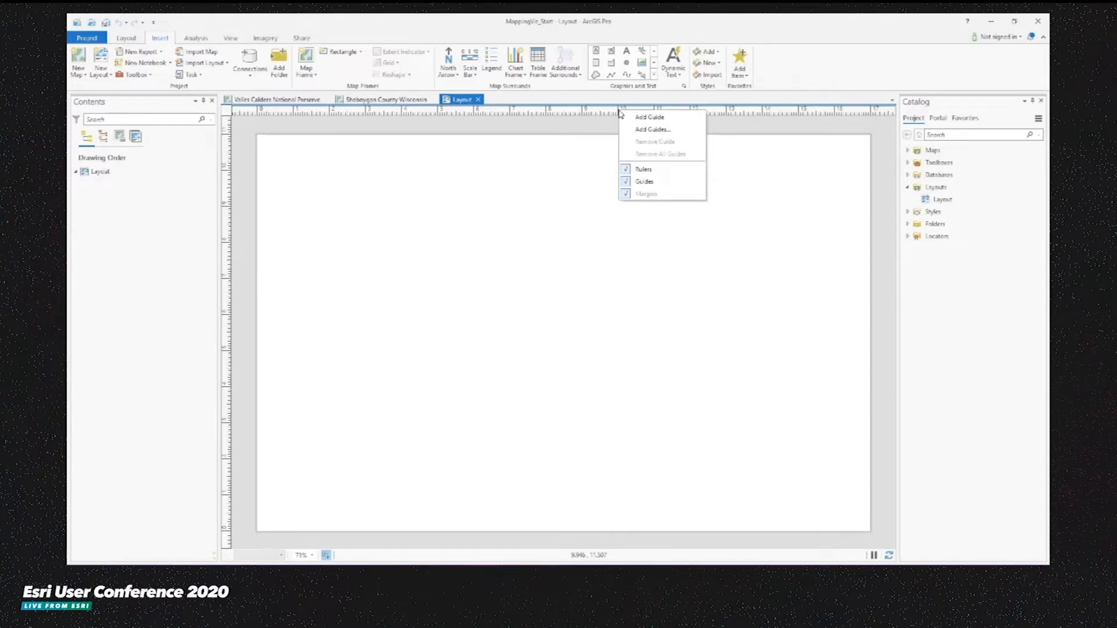
click(628, 117)
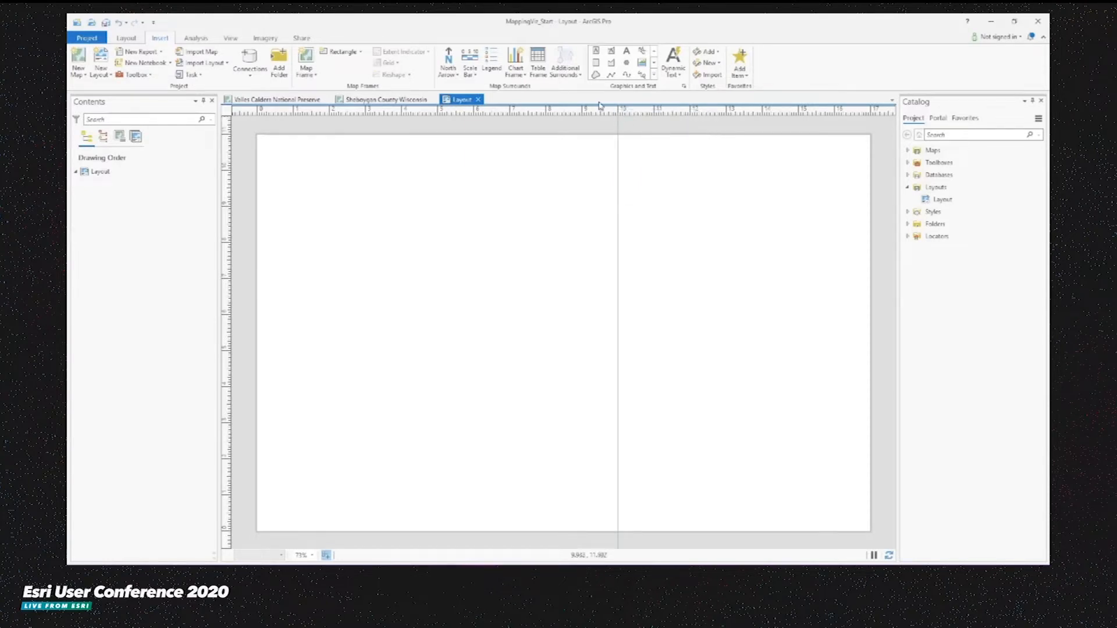
right_click(602, 111)
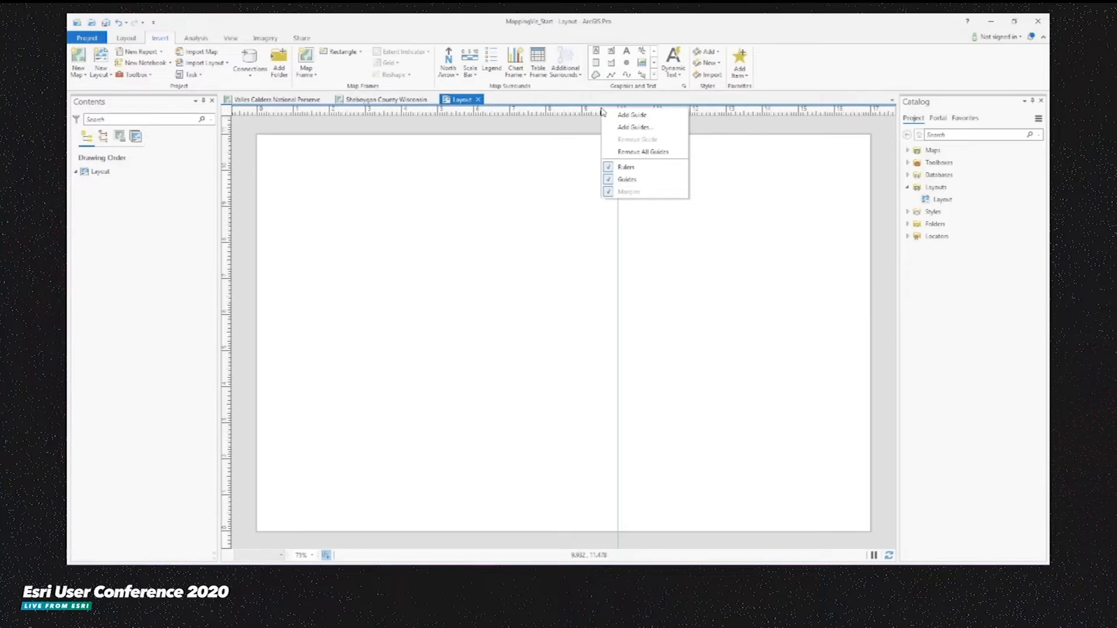
click(628, 133)
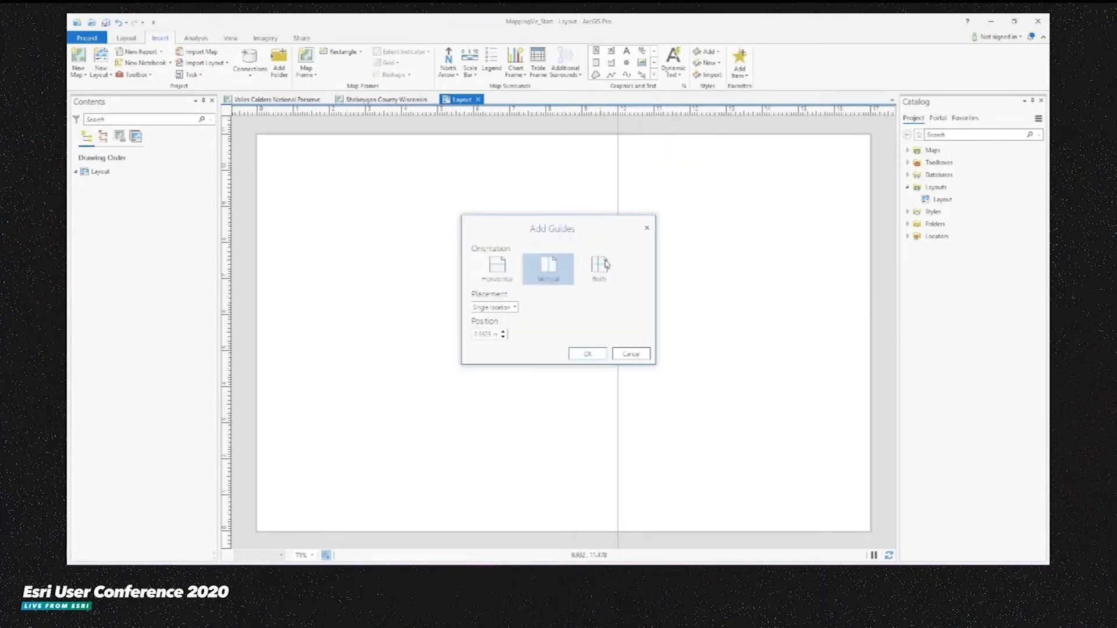
click(602, 267)
click(497, 307)
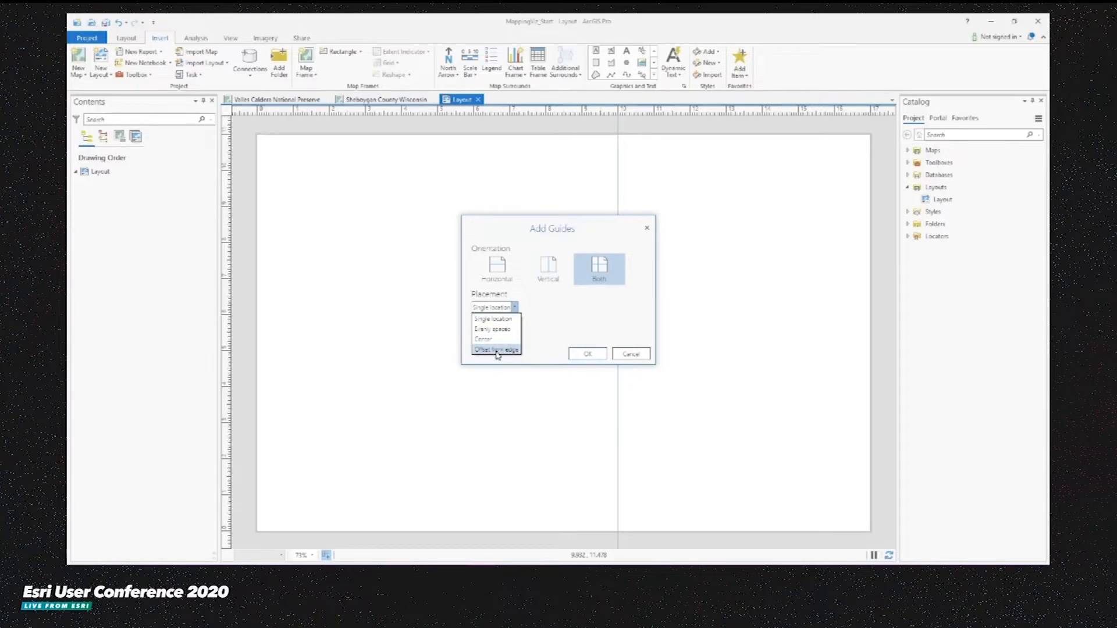
click(496, 350)
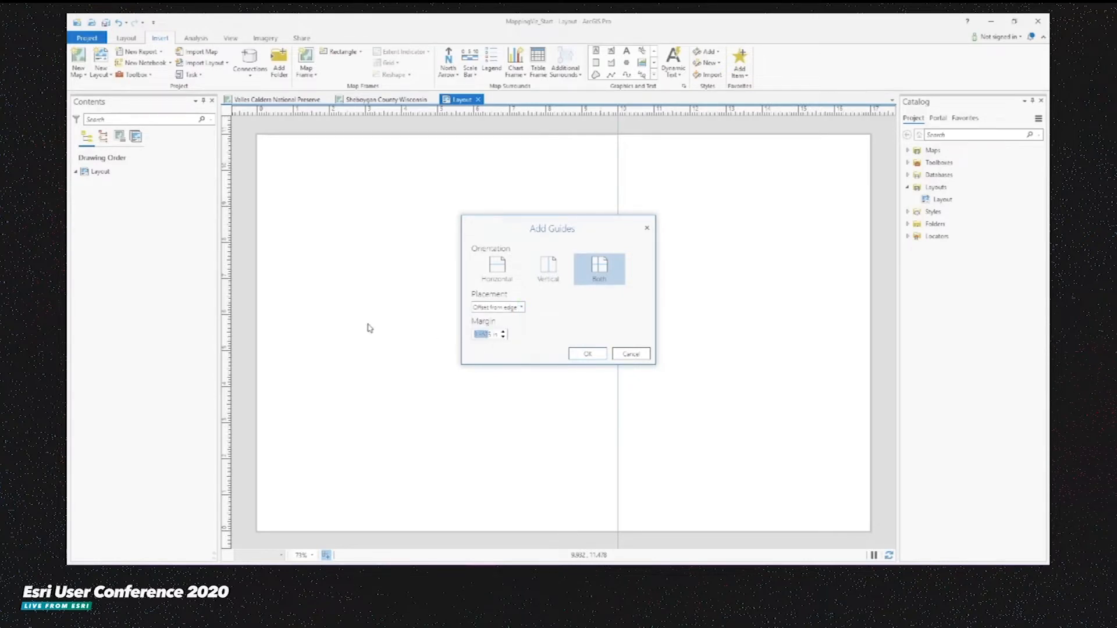
click(587, 354)
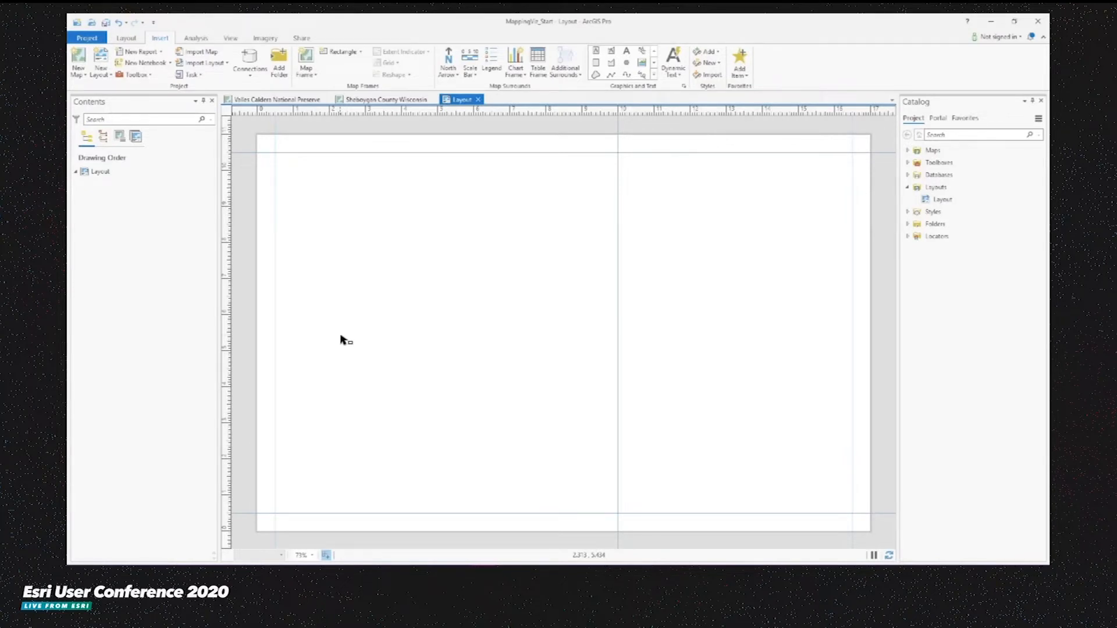
- Insert a map frame of the Valles Caldera National Preserve map at its 1:147,145 extent, filling the left half between the guides
click(308, 74)
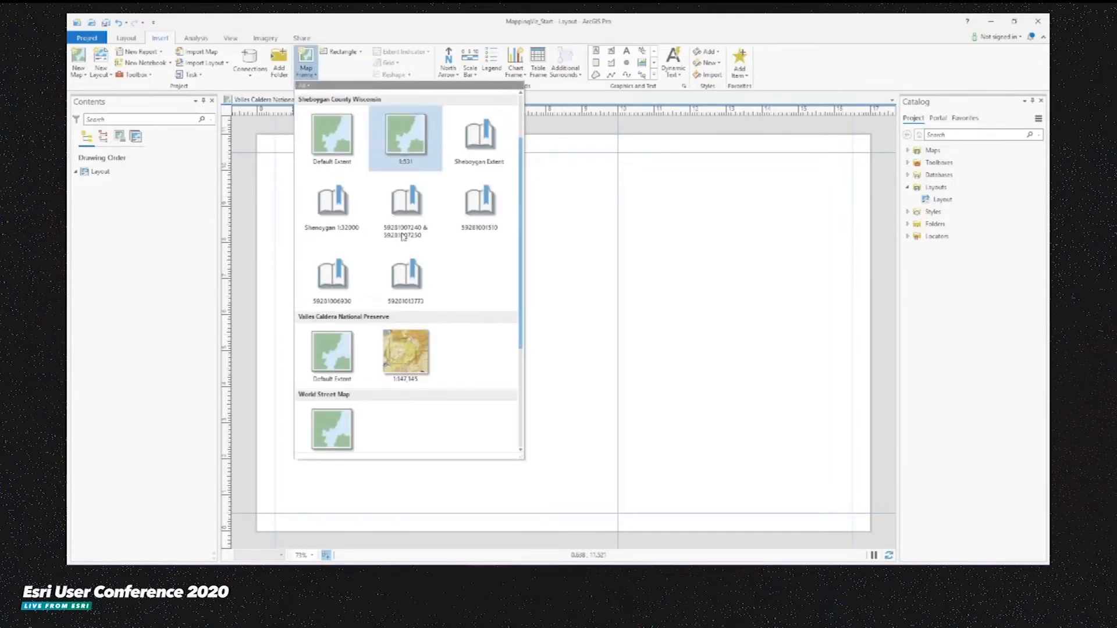
scroll(421, 336, down, 3)
scroll(418, 320, up, 2)
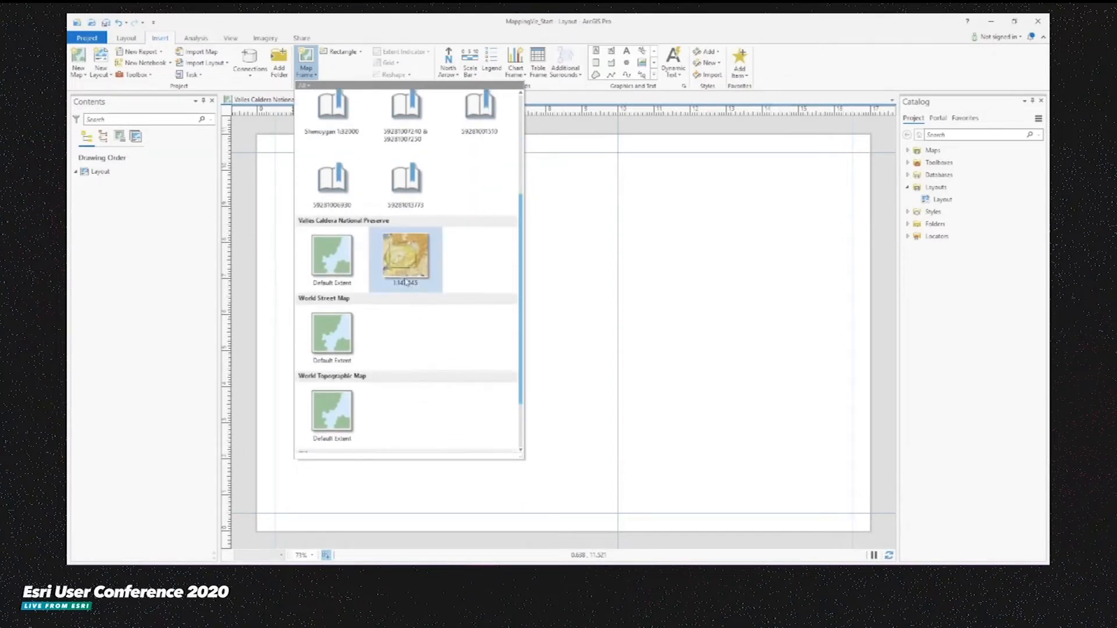
click(405, 258)
drag(275, 153, 619, 514)
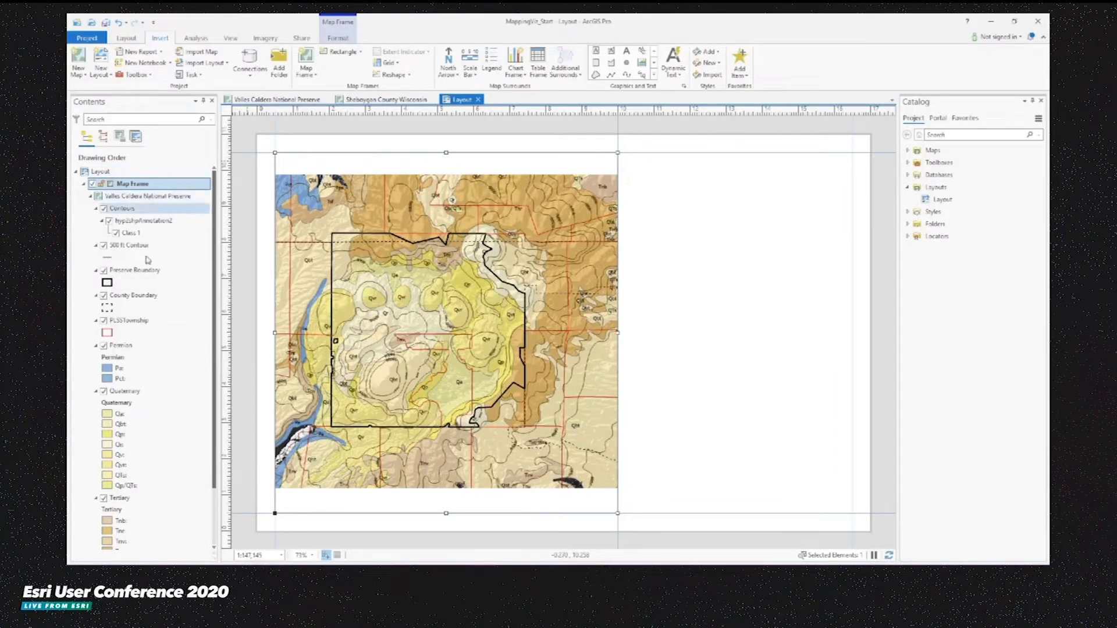
- Zoom the map frame to the Preserve Boundary layer
right_click(126, 270)
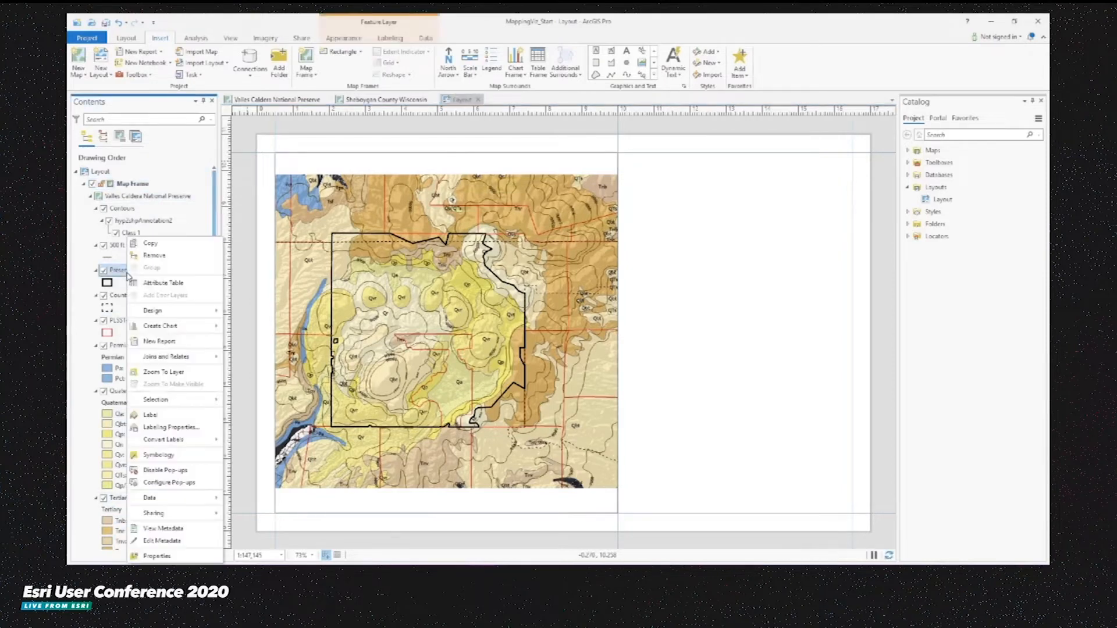
click(164, 372)
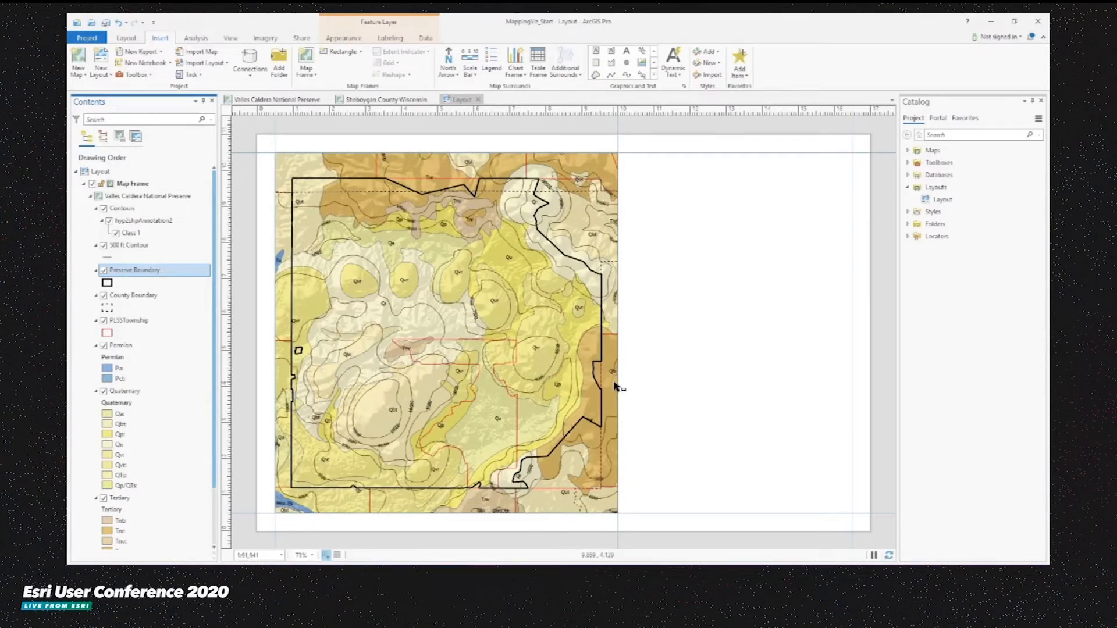
- Add a new custom grid to the map frame
click(484, 268)
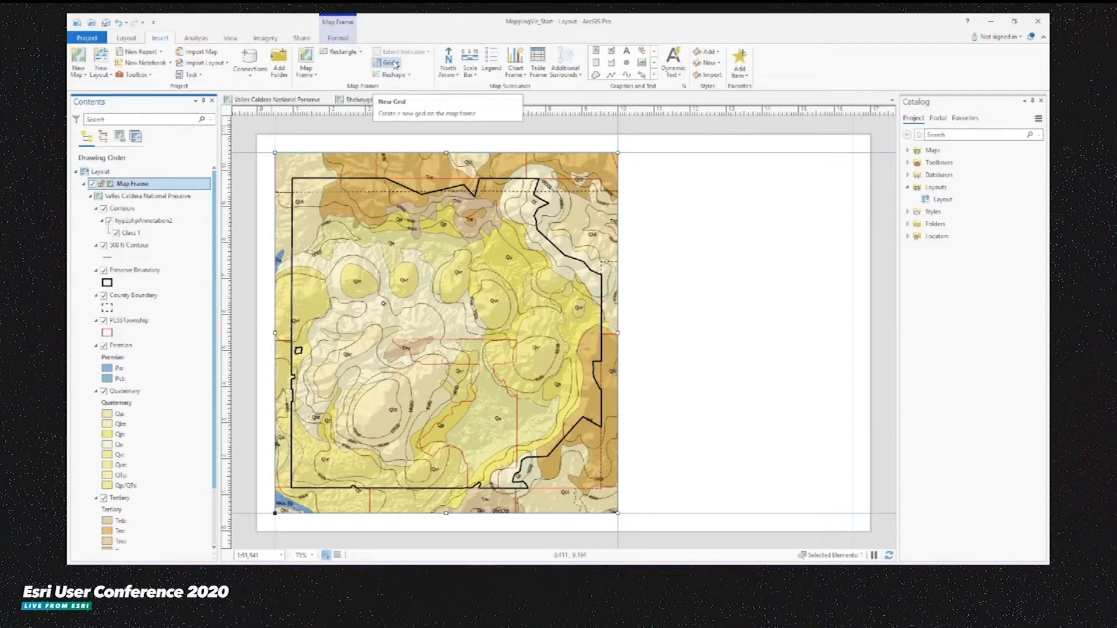
click(395, 64)
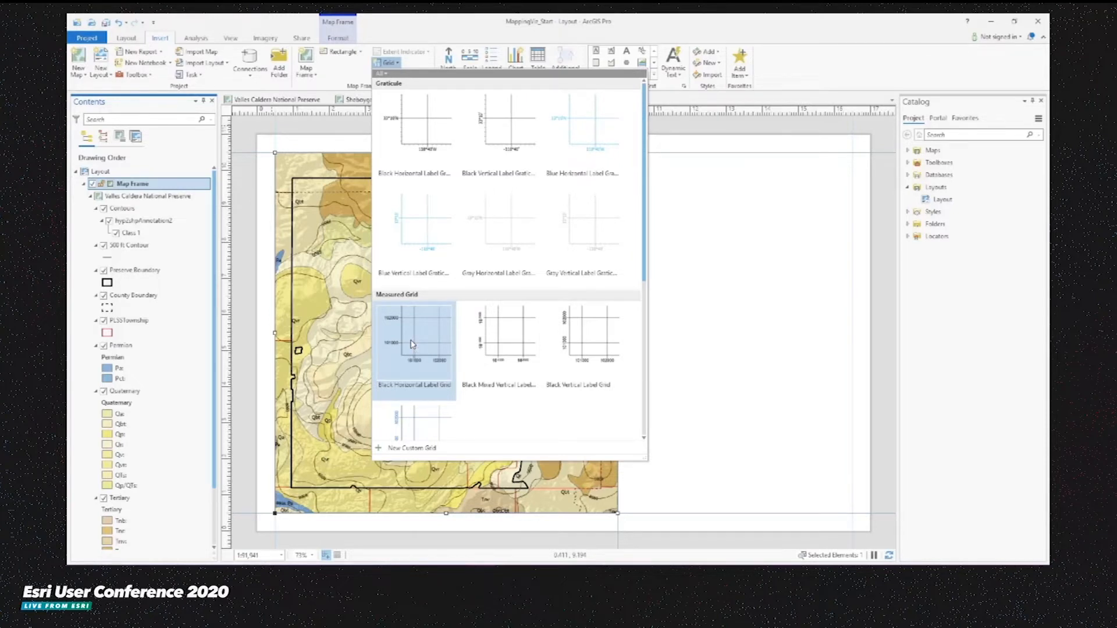
click(411, 449)
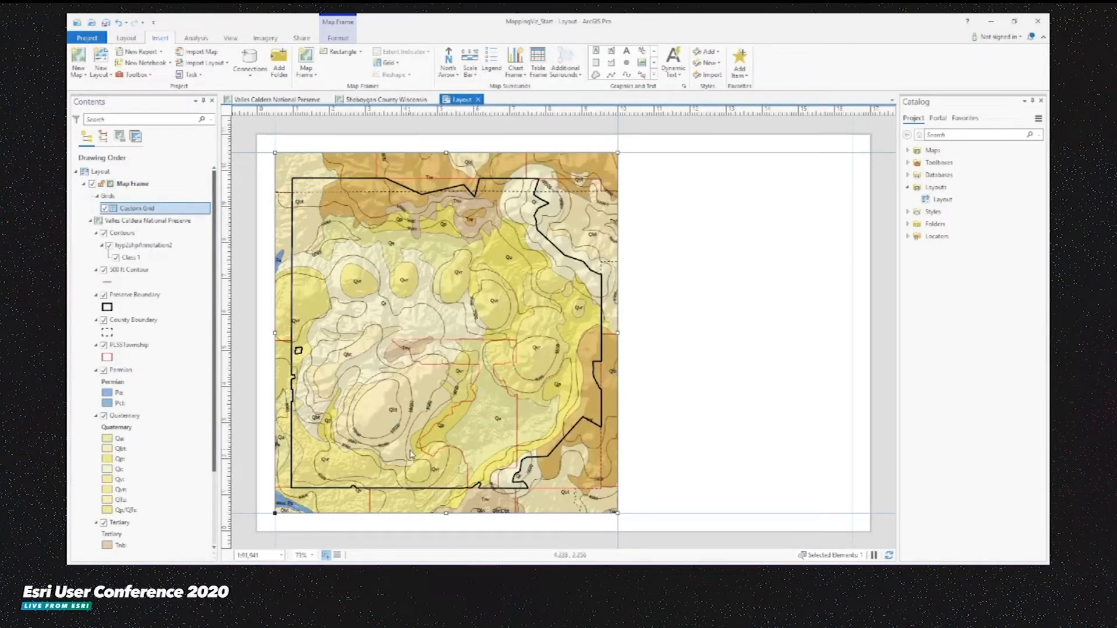
- Open the custom grid's properties and set its source layer to PLSSTownship
right_click(143, 213)
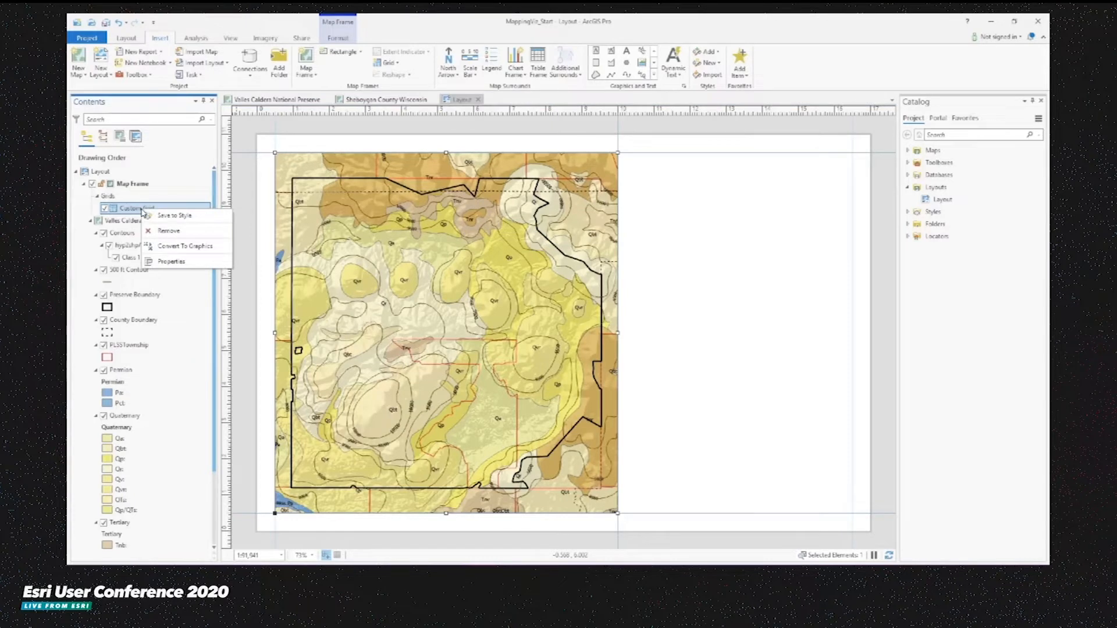
click(171, 261)
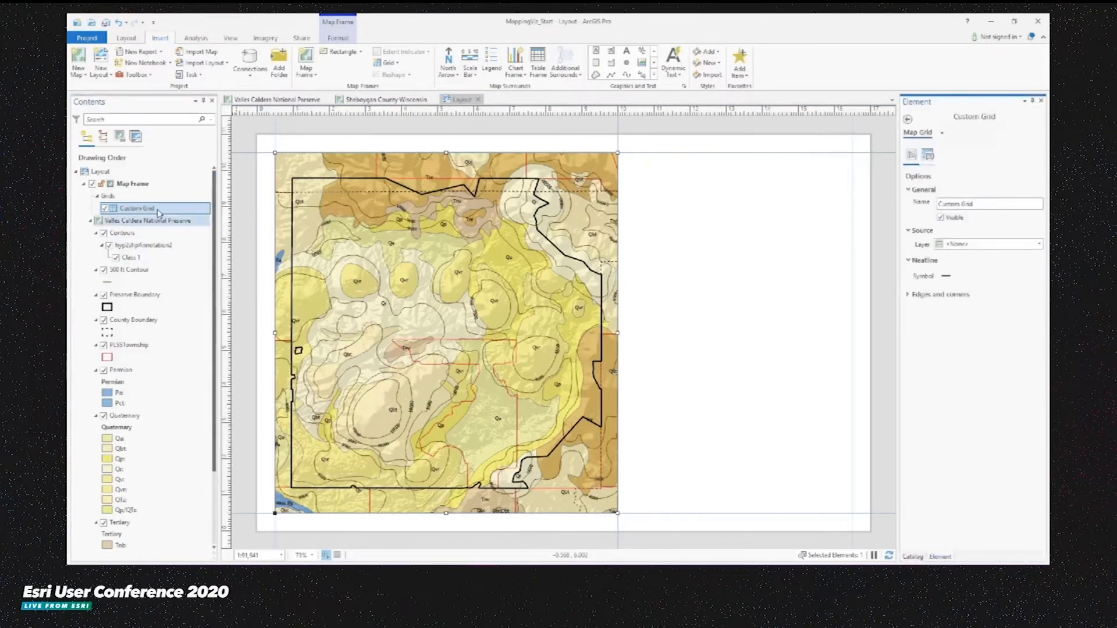
click(977, 247)
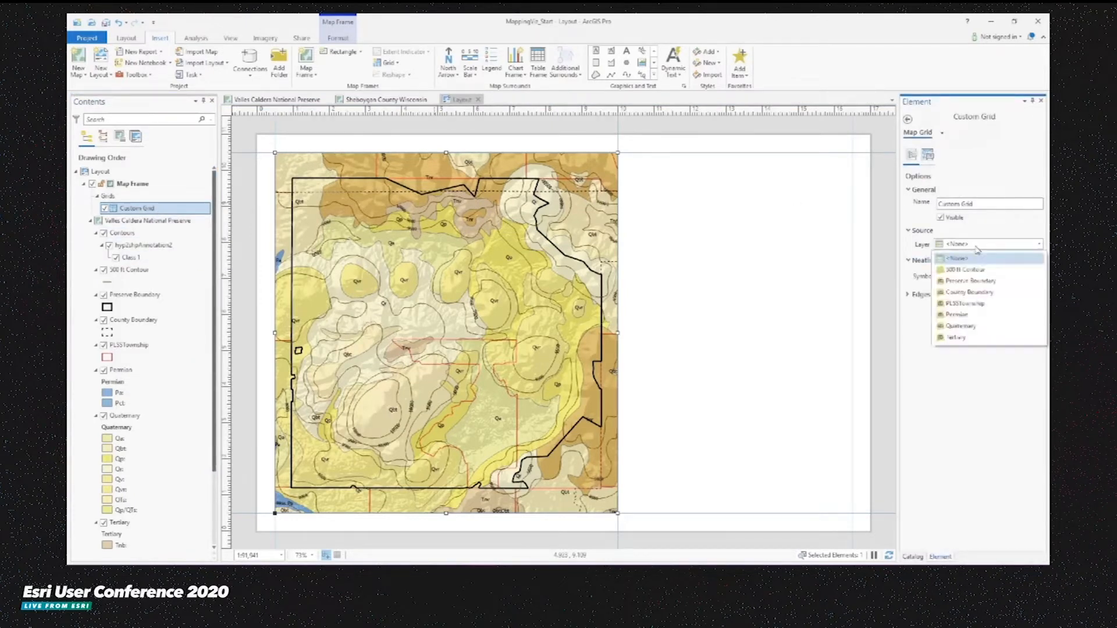
click(969, 305)
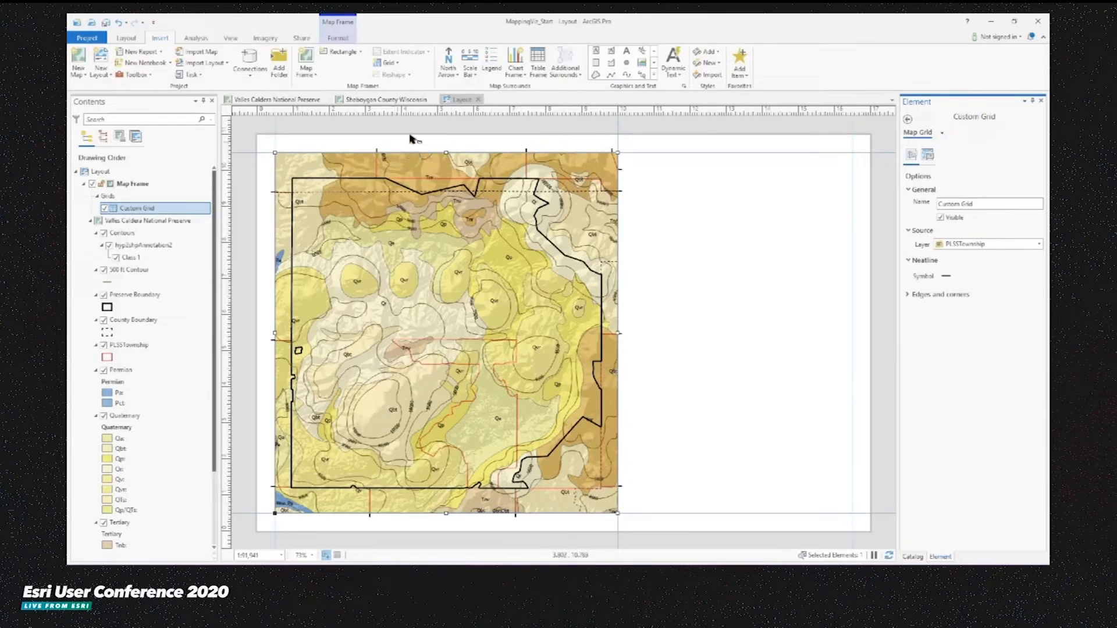
- Style the grid ticks as red lines 1 pt wide and apply the change
click(927, 154)
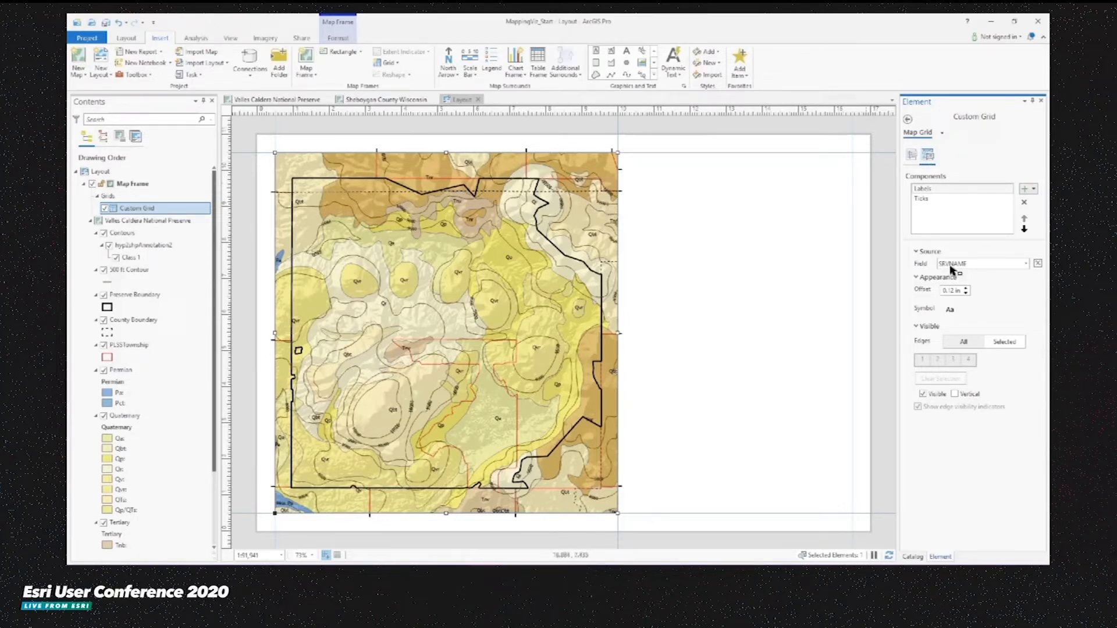
click(930, 200)
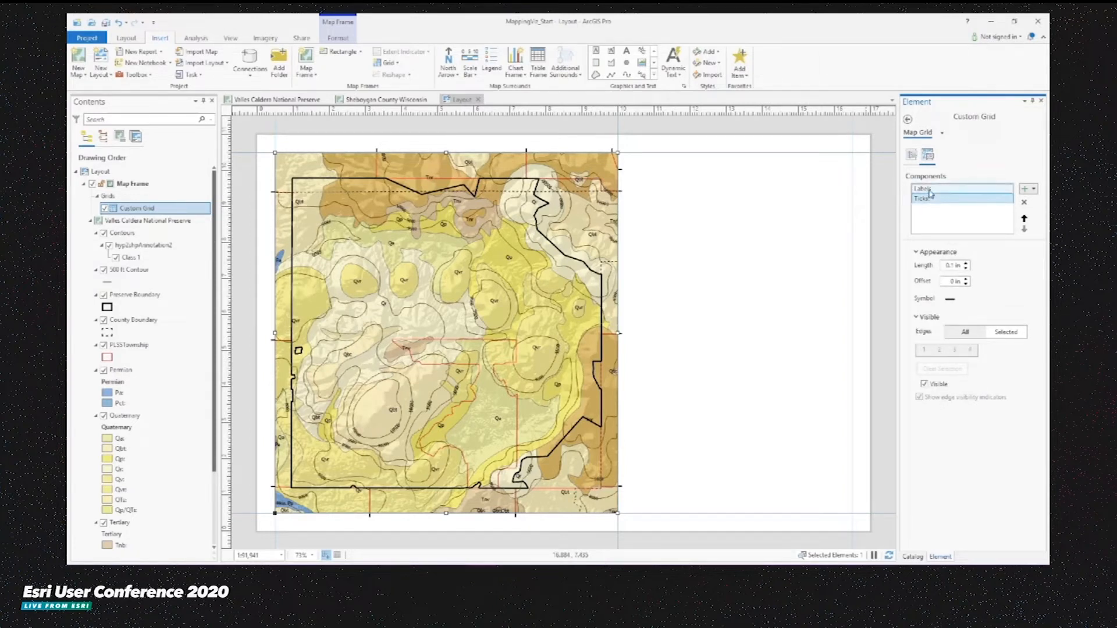
click(949, 298)
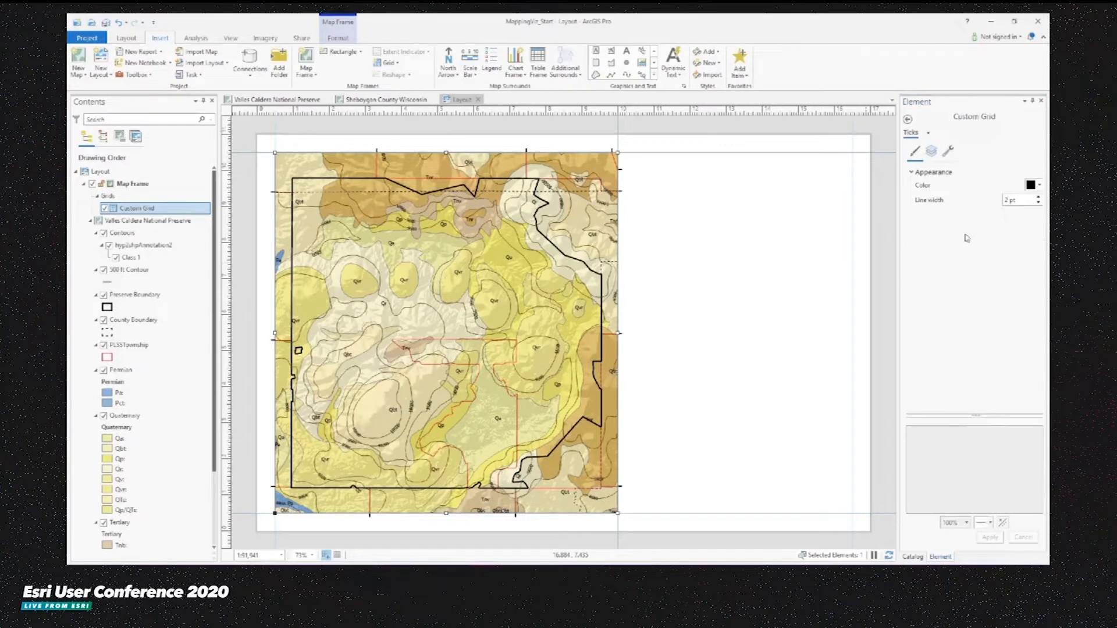
click(1039, 185)
click(937, 251)
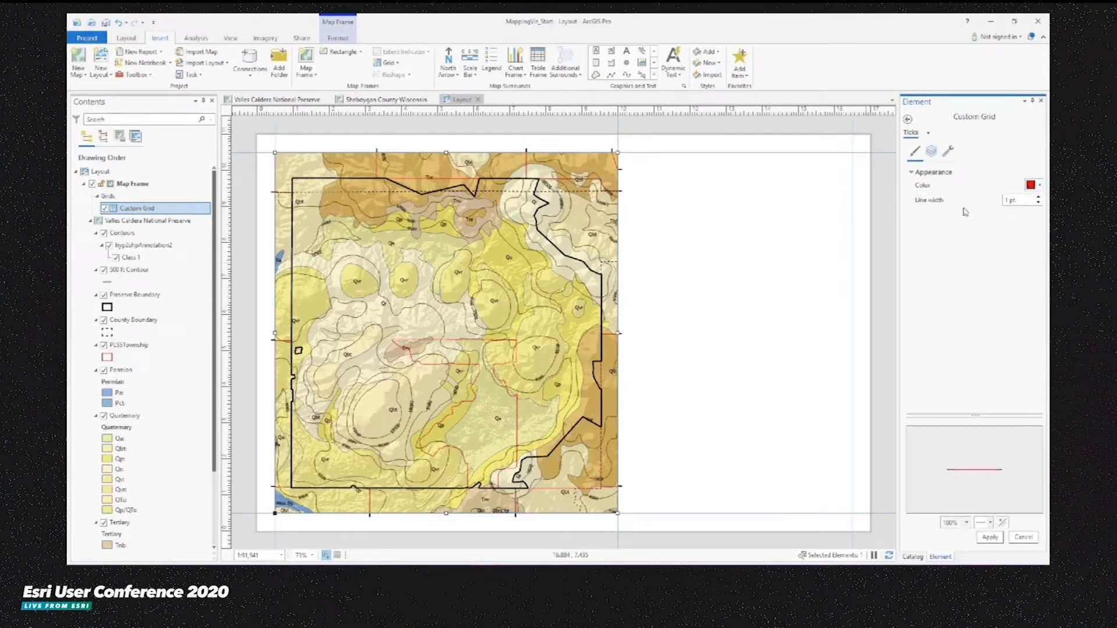
click(990, 537)
- Switch the custom grid to its Labels component and set the label source field to TWNSHPNO
click(906, 121)
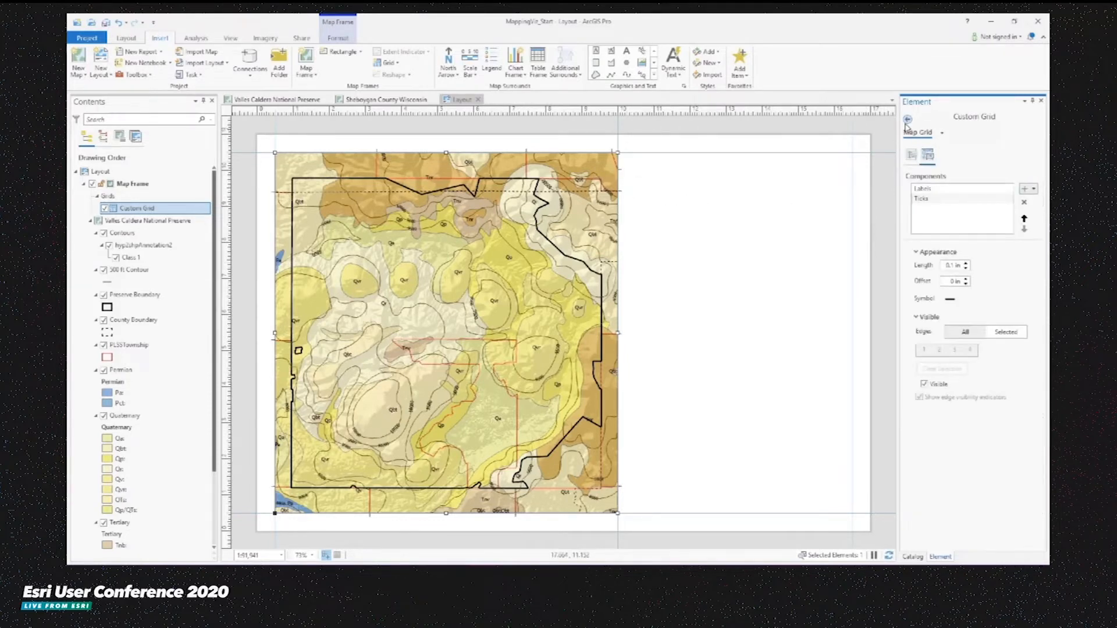
click(930, 189)
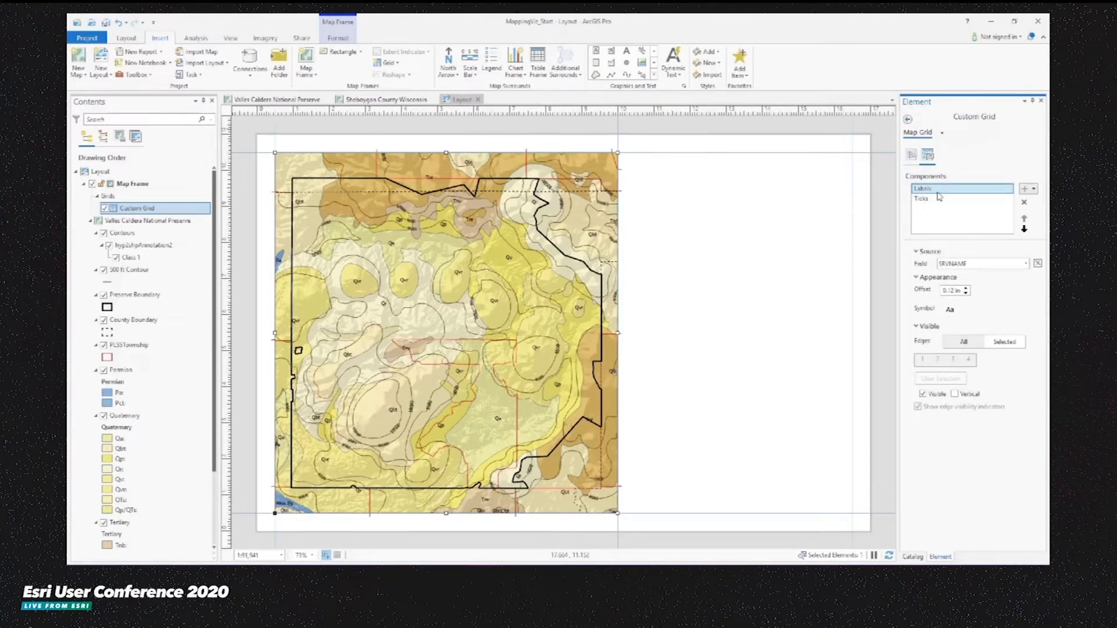
click(987, 264)
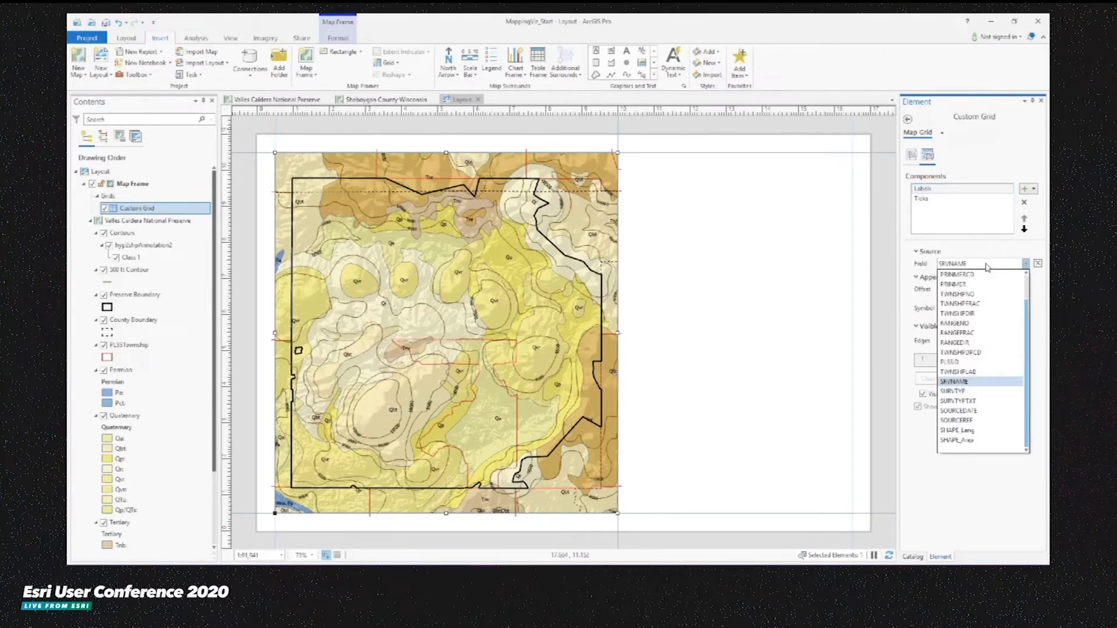
scroll(972, 321, up, 1)
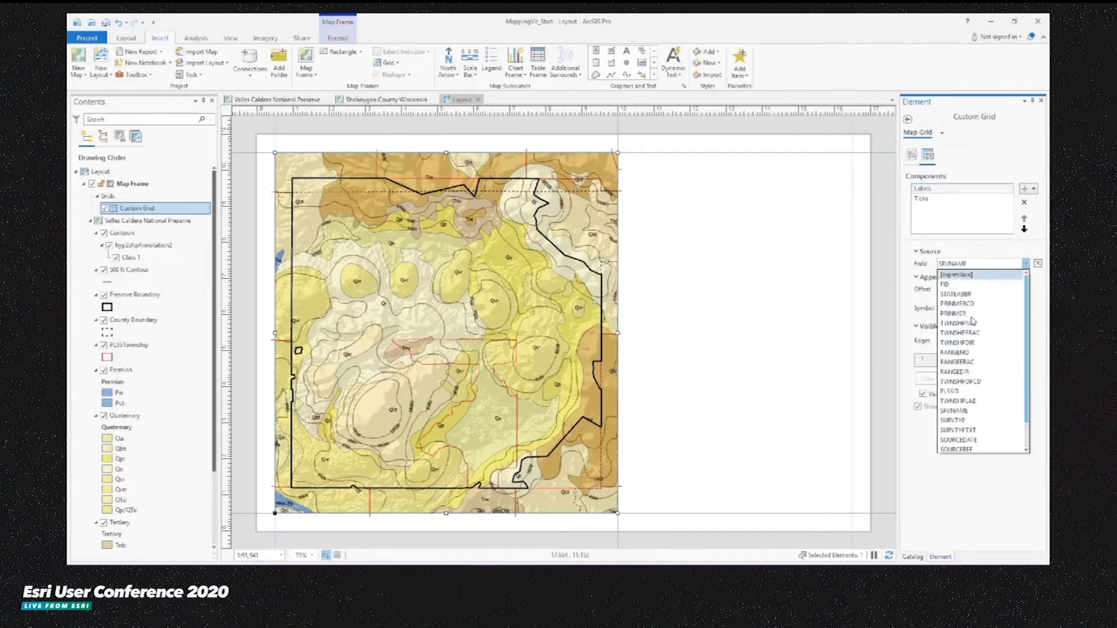
click(973, 325)
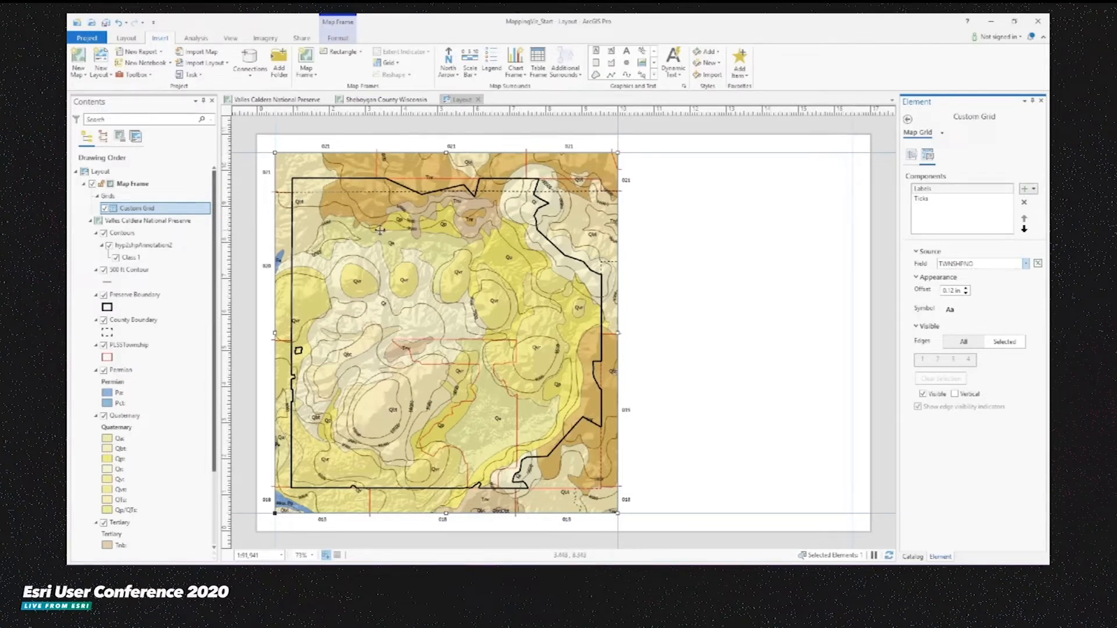
- Write an Arcade label expression that prefixes "T" to the township number and appends another township field, then verify and accept it
click(1037, 265)
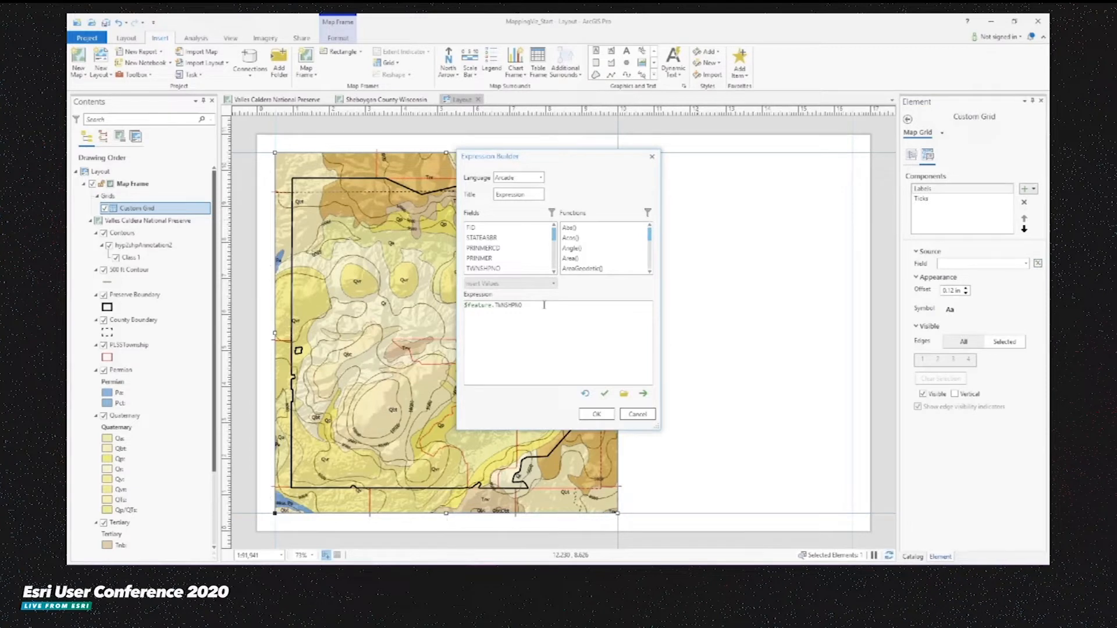
text(""T)
key(BackSpace)
text(+)
scroll(554, 273, down, 2)
scroll(554, 274, down, 1)
double_click(483, 266)
click(604, 394)
click(596, 417)
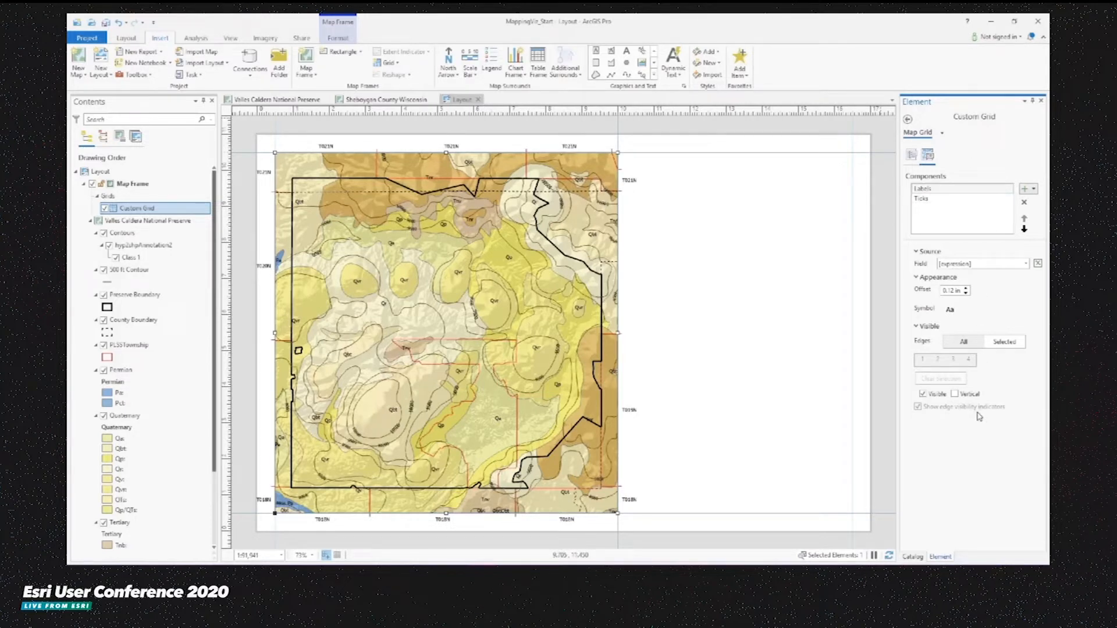
- Make the grid labels on edges 2 and 4 display vertically
click(1035, 188)
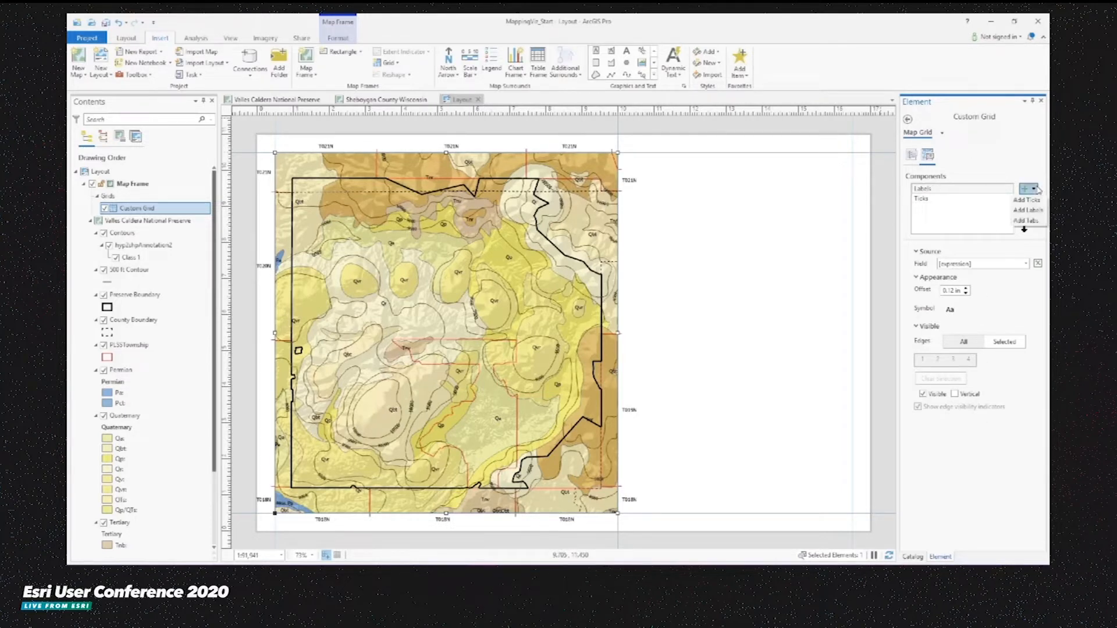
click(1038, 189)
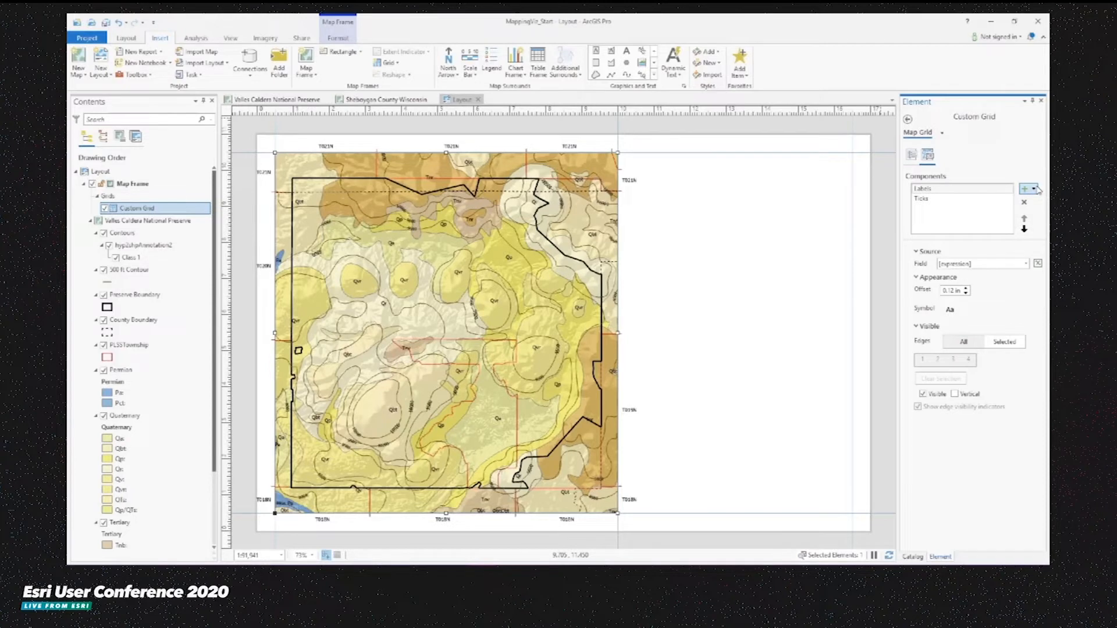
click(1005, 343)
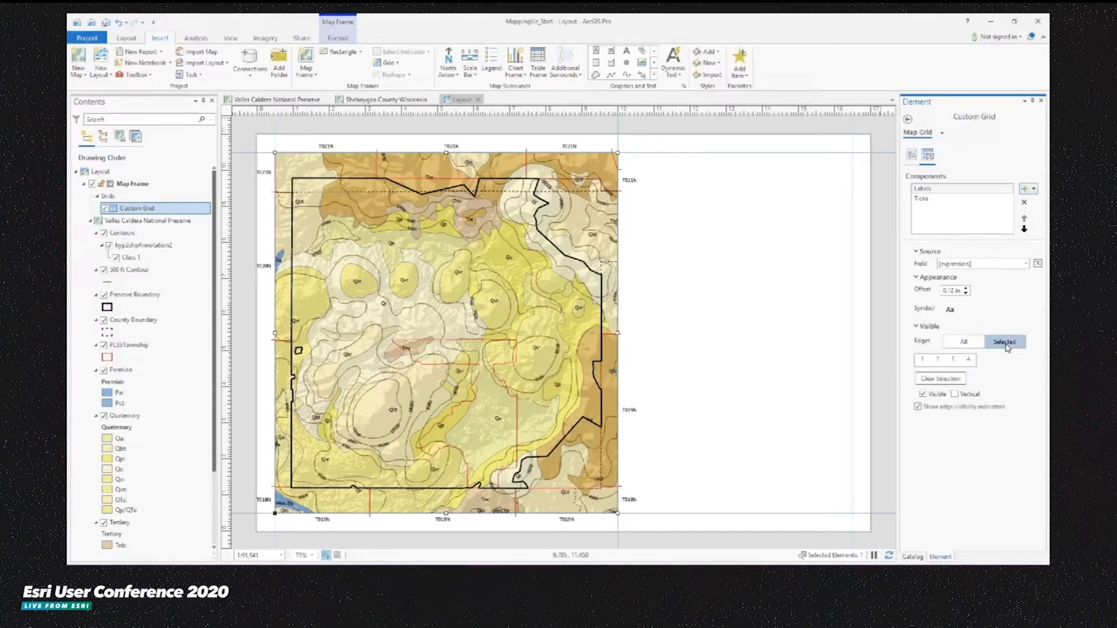
click(938, 361)
click(969, 361)
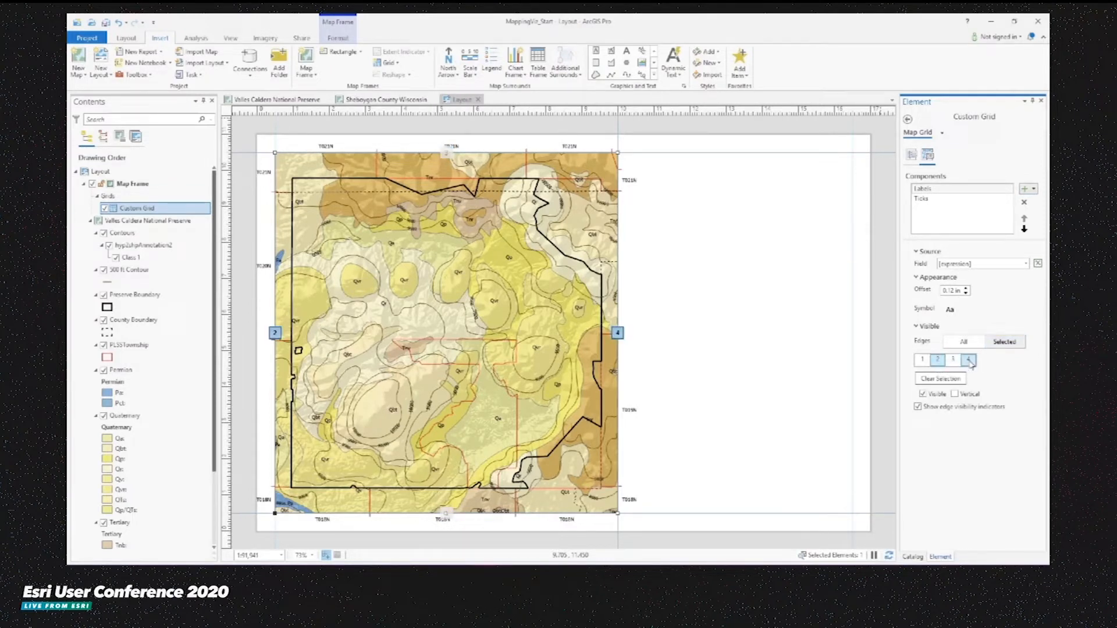
click(955, 396)
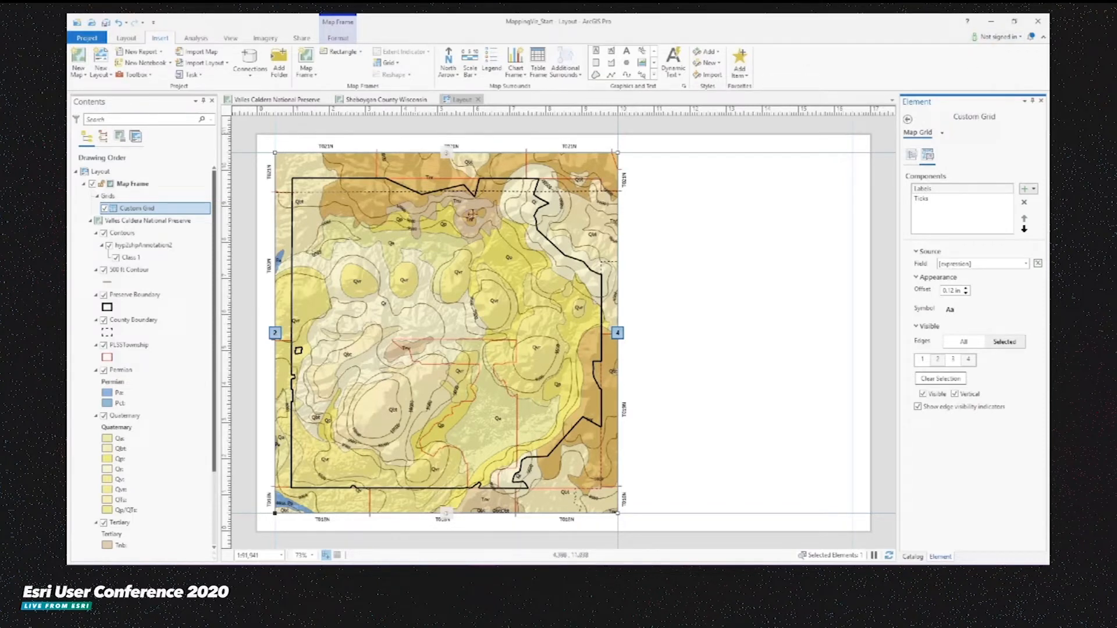
- Add a straight text element beside the map frame with the pasted title "Valles Caldera National Preserve Geologic Map" and position it
click(295, 143)
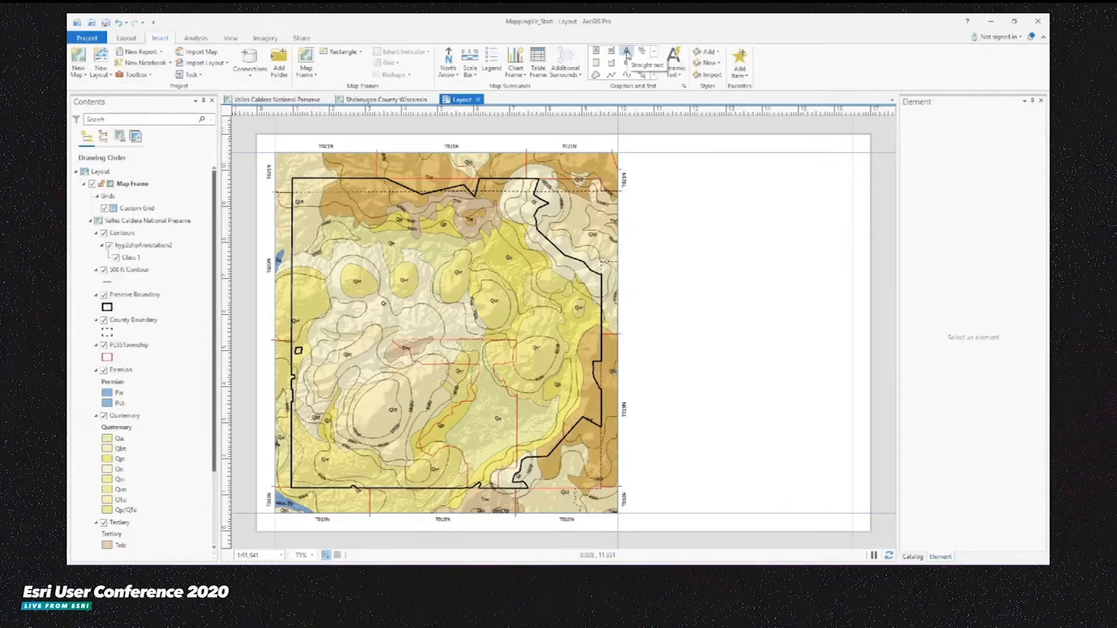
click(626, 52)
drag(636, 154, 736, 174)
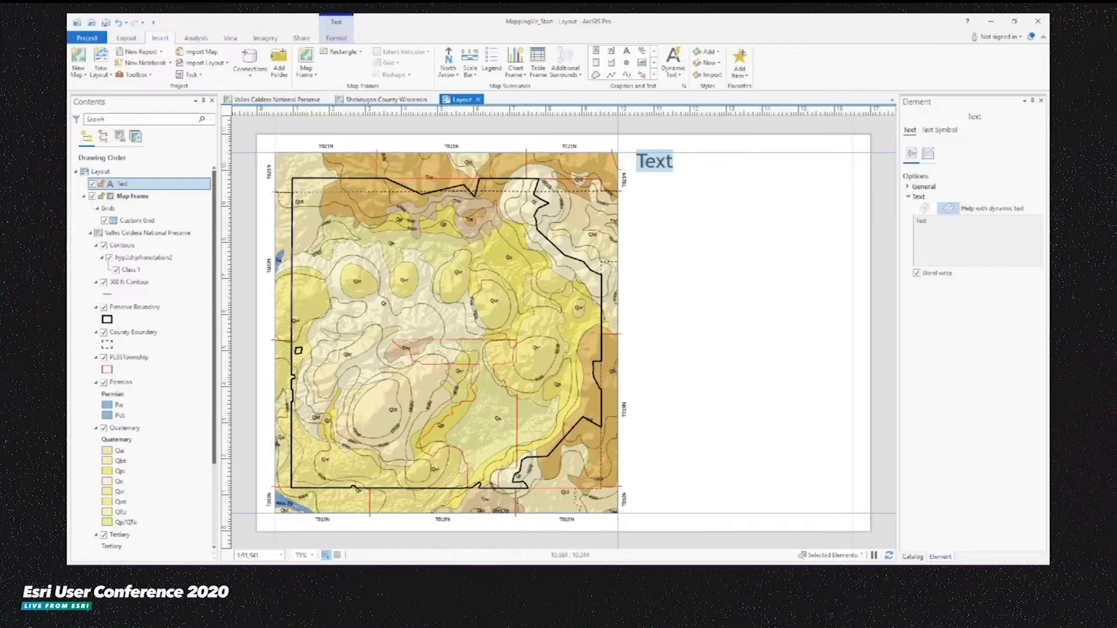
text(Valles Caldera National Preserve Geologic Map)
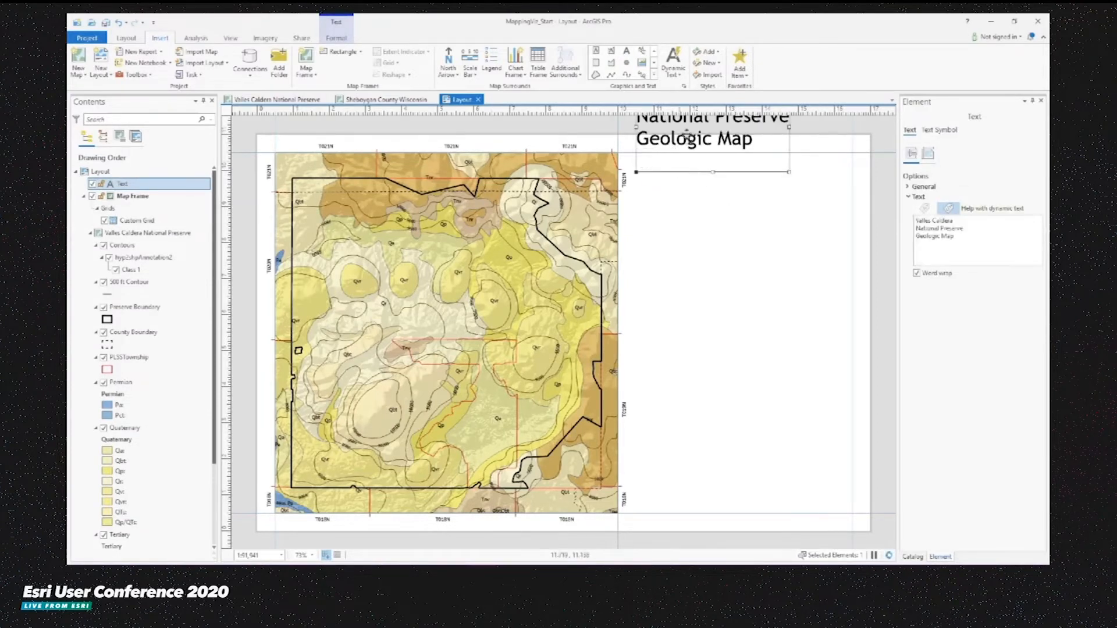
drag(686, 138, 712, 201)
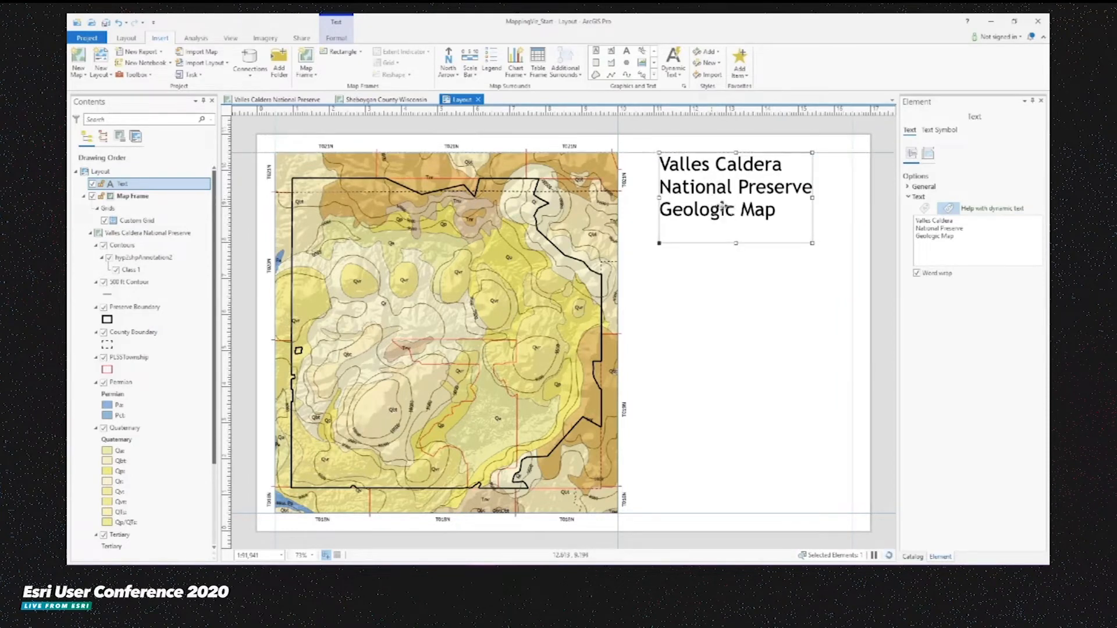
click(759, 275)
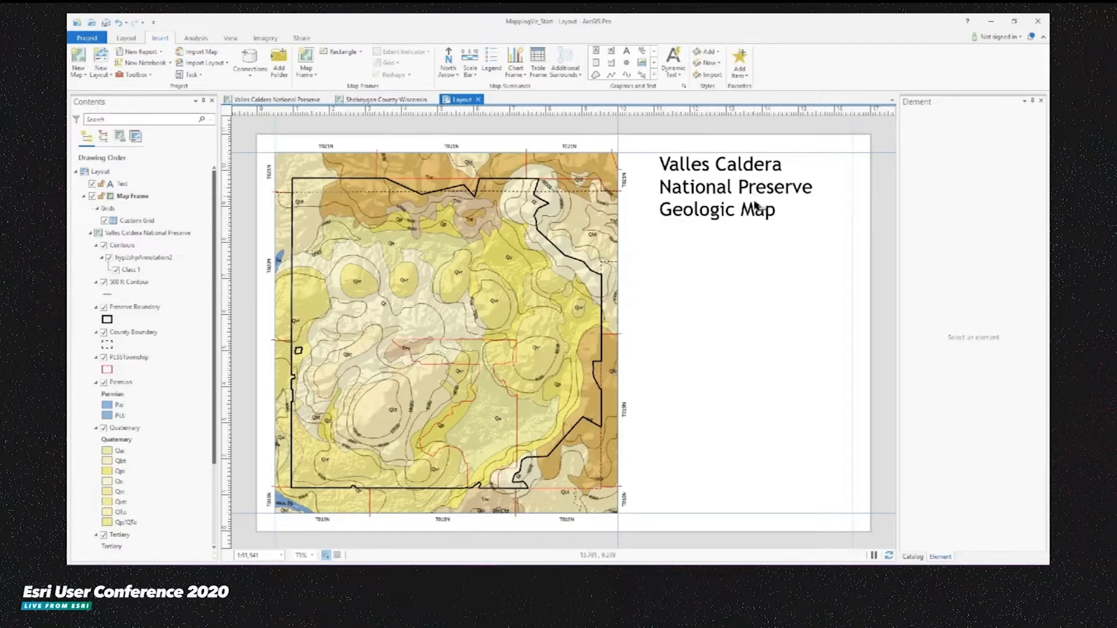
- Make the first two title lines, "Valles Caldera National Preserve", bold
double_click(754, 206)
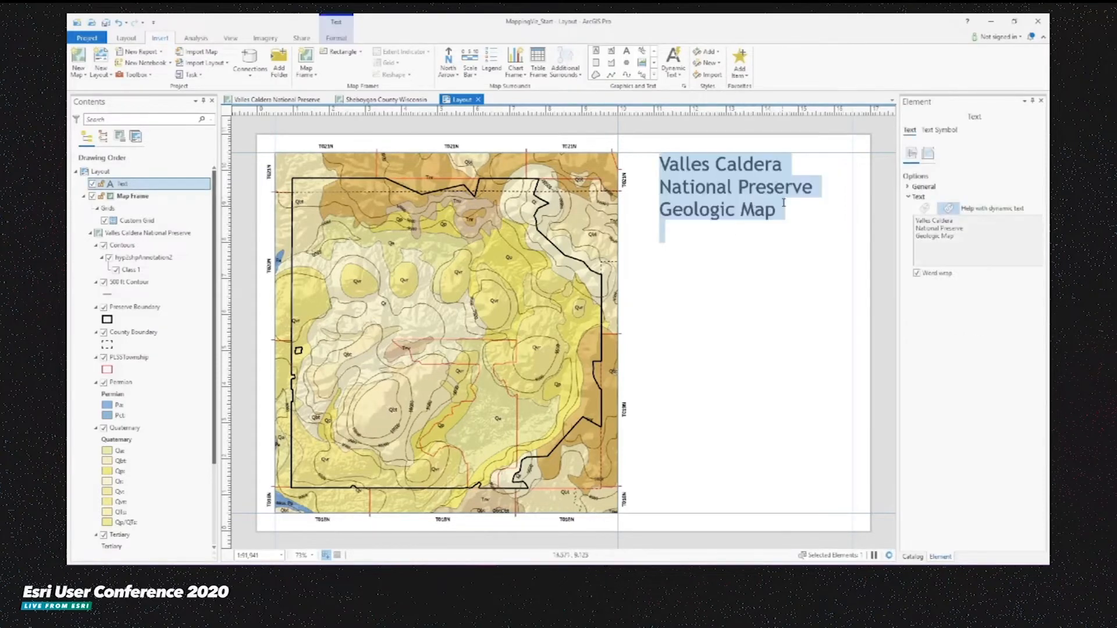
click(816, 194)
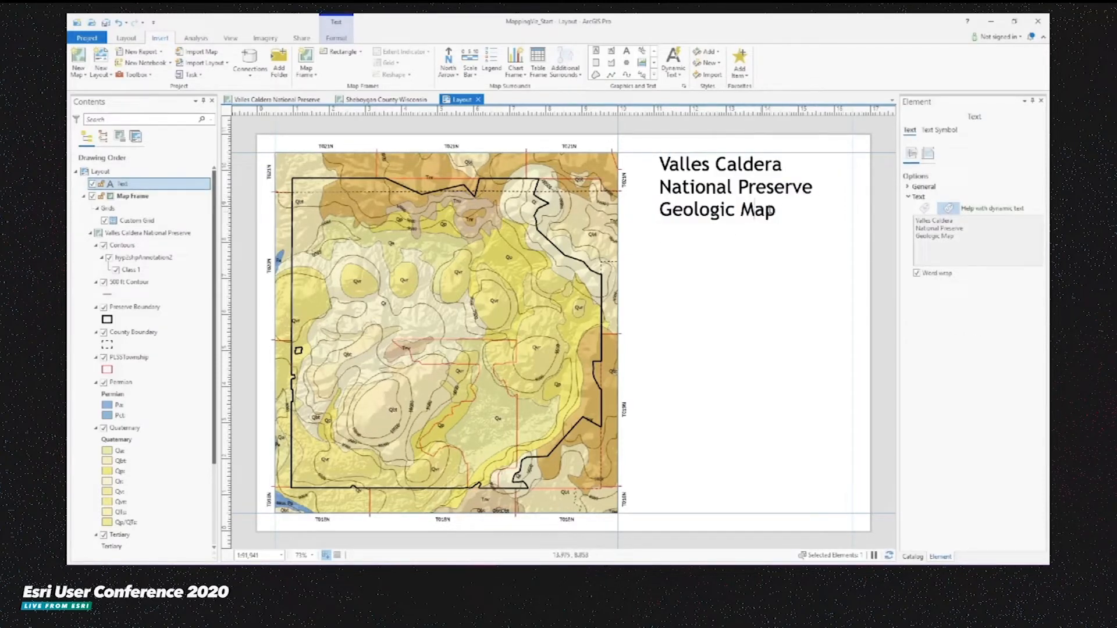
drag(810, 187, 653, 163)
click(340, 39)
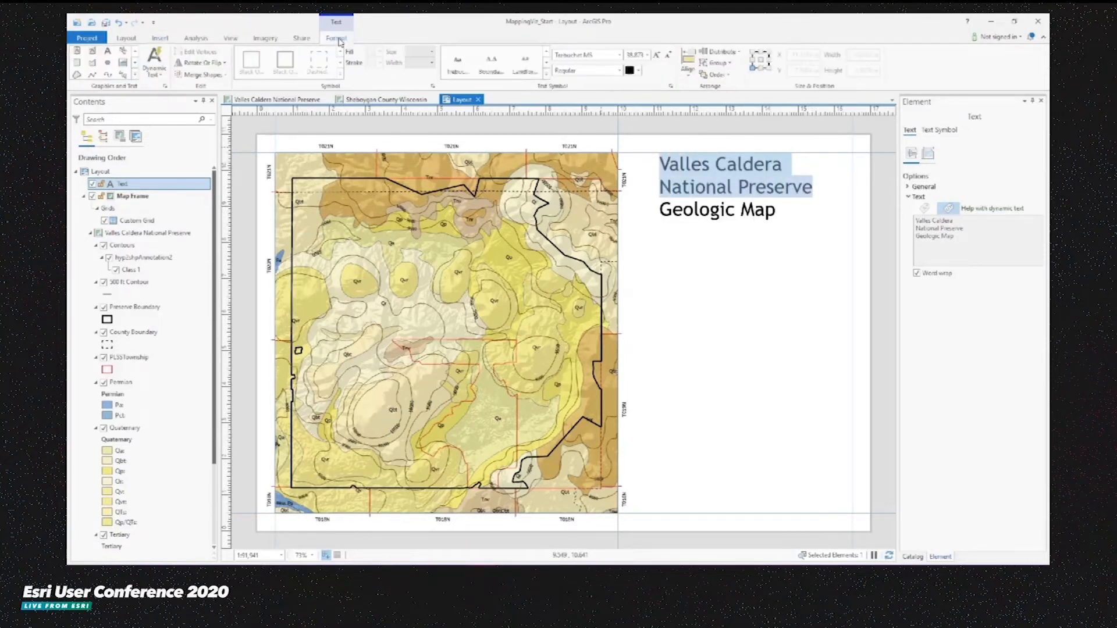
click(619, 70)
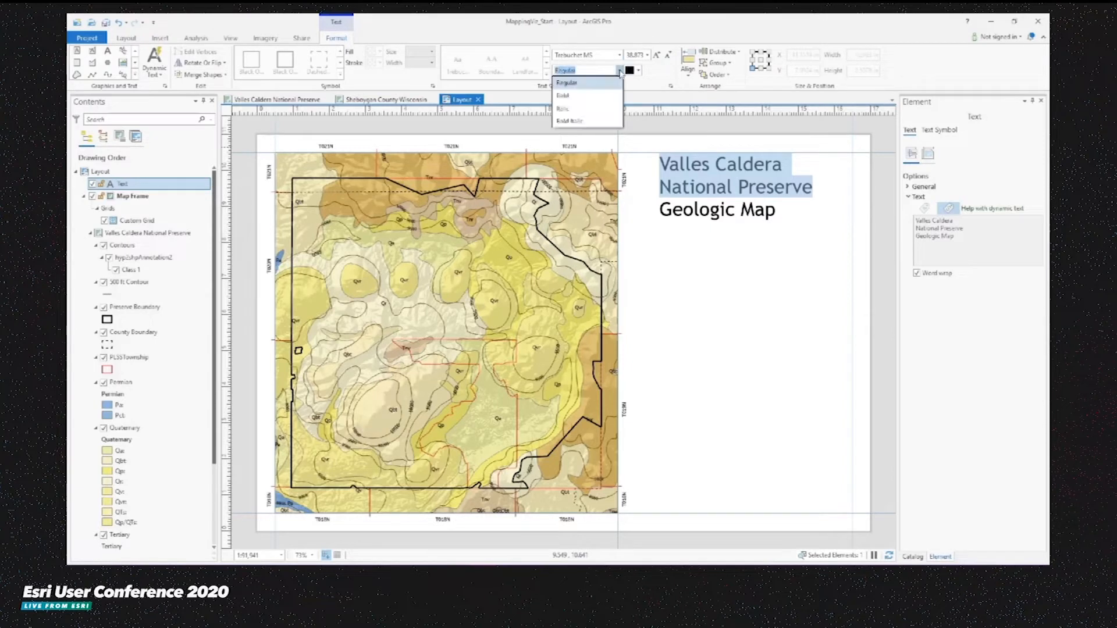
click(575, 96)
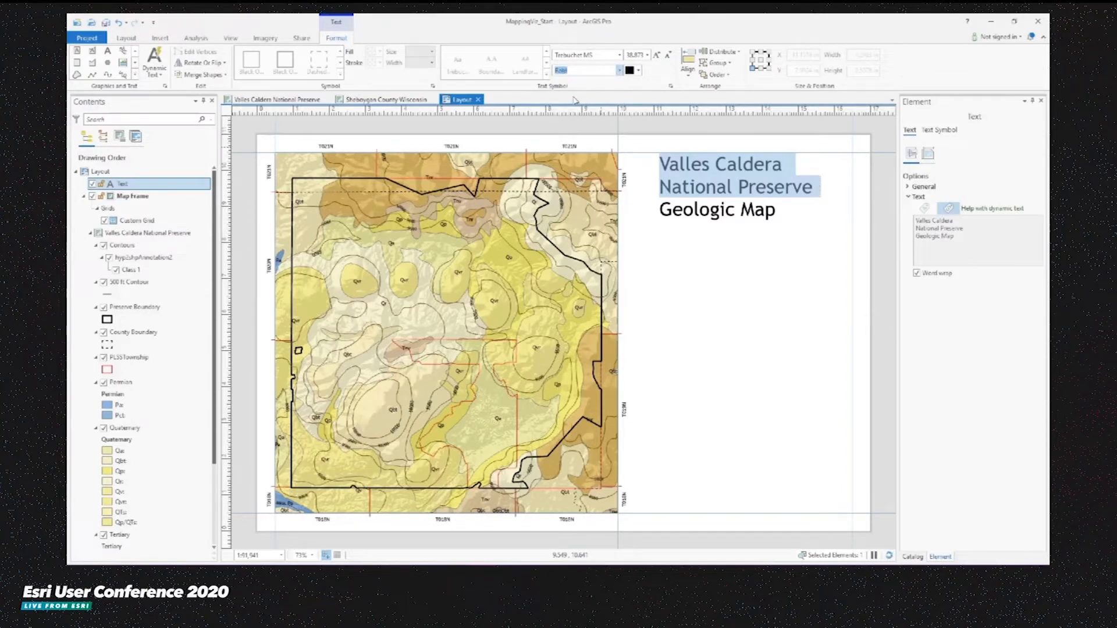
- Set the "Geologic Map" title line's font size to 30
click(780, 211)
drag(780, 209, 659, 210)
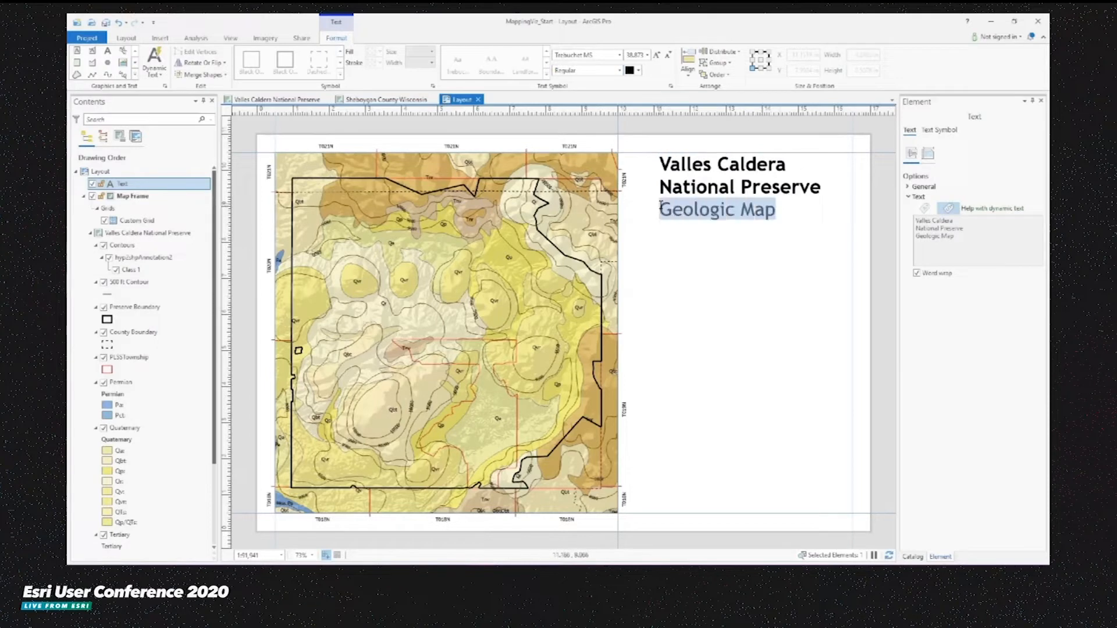
drag(628, 56, 662, 61)
text(30)
key(Return)
click(798, 245)
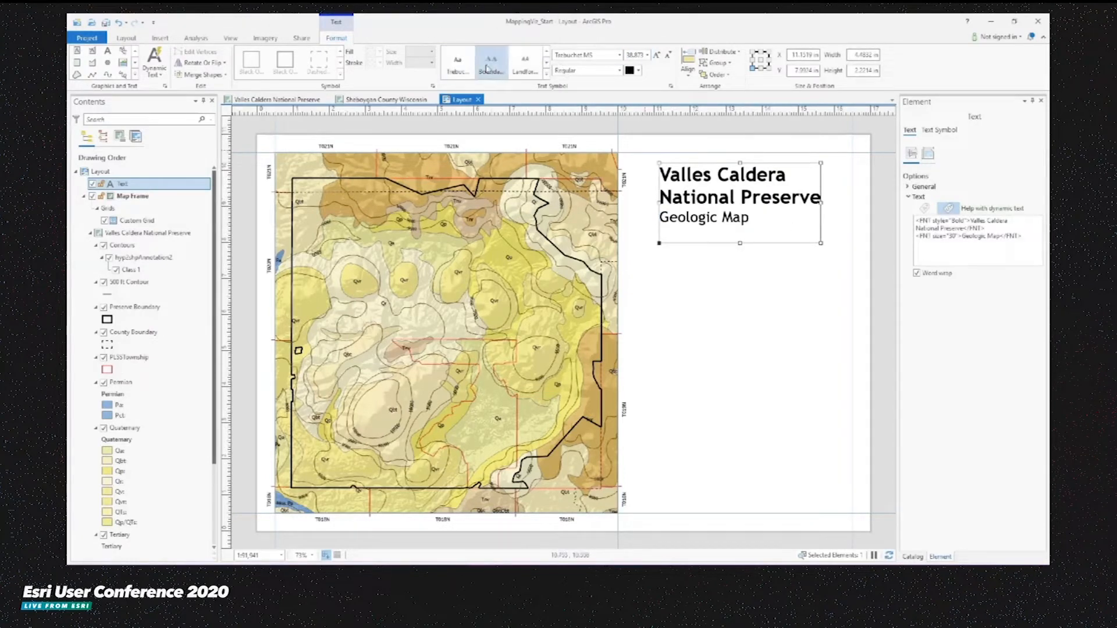
- Center-align the title text, then enlarge and reposition its text box in the upper right of the page
click(937, 131)
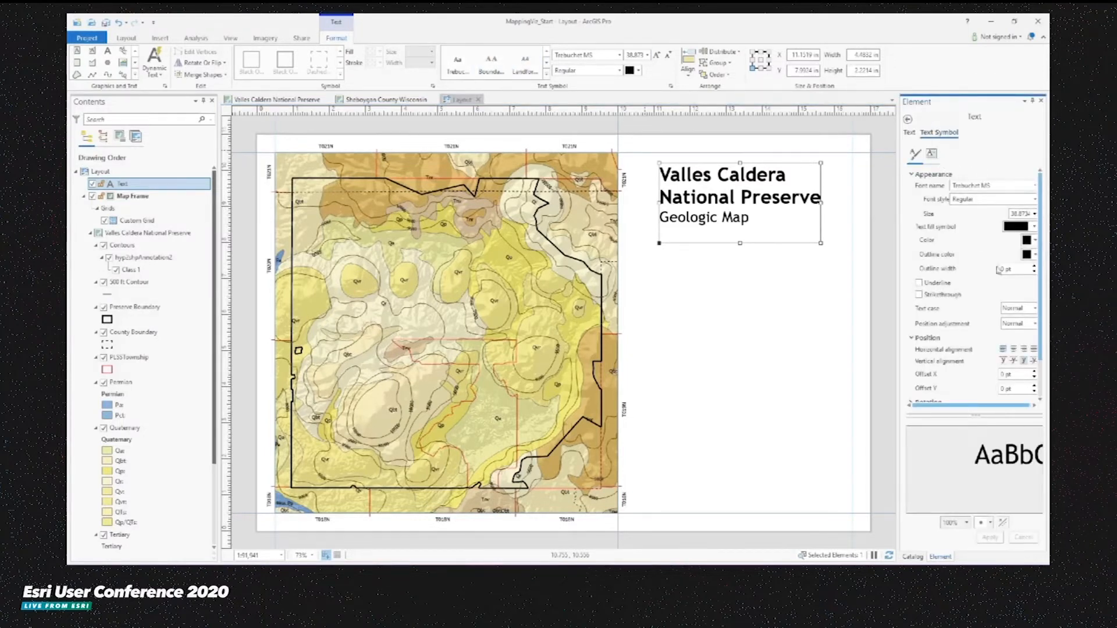
click(1014, 351)
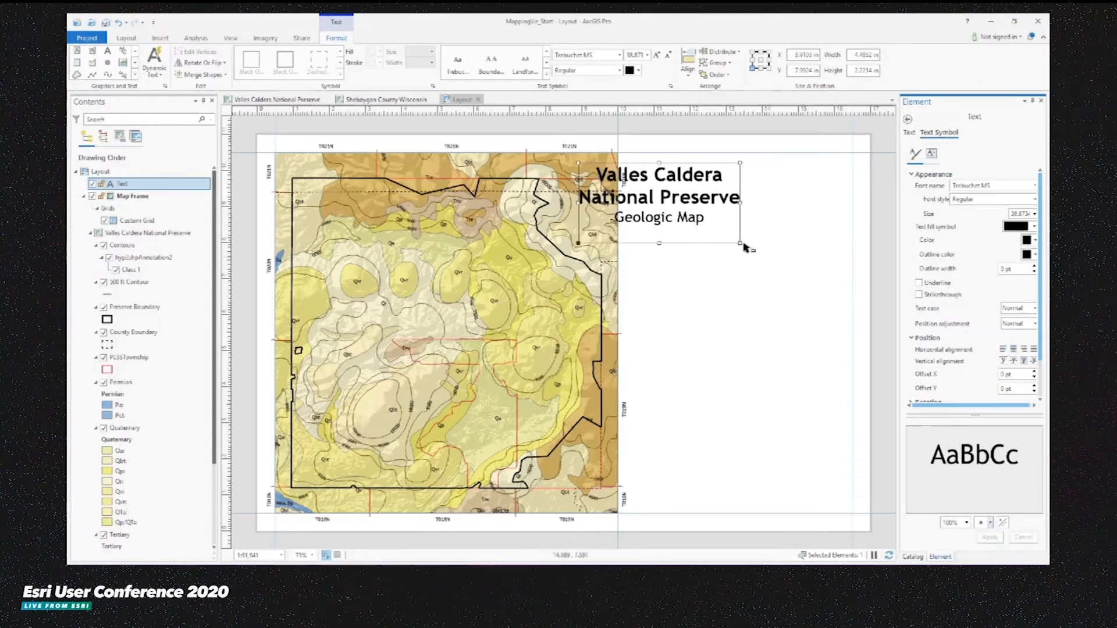
drag(740, 243, 772, 256)
drag(683, 197, 744, 181)
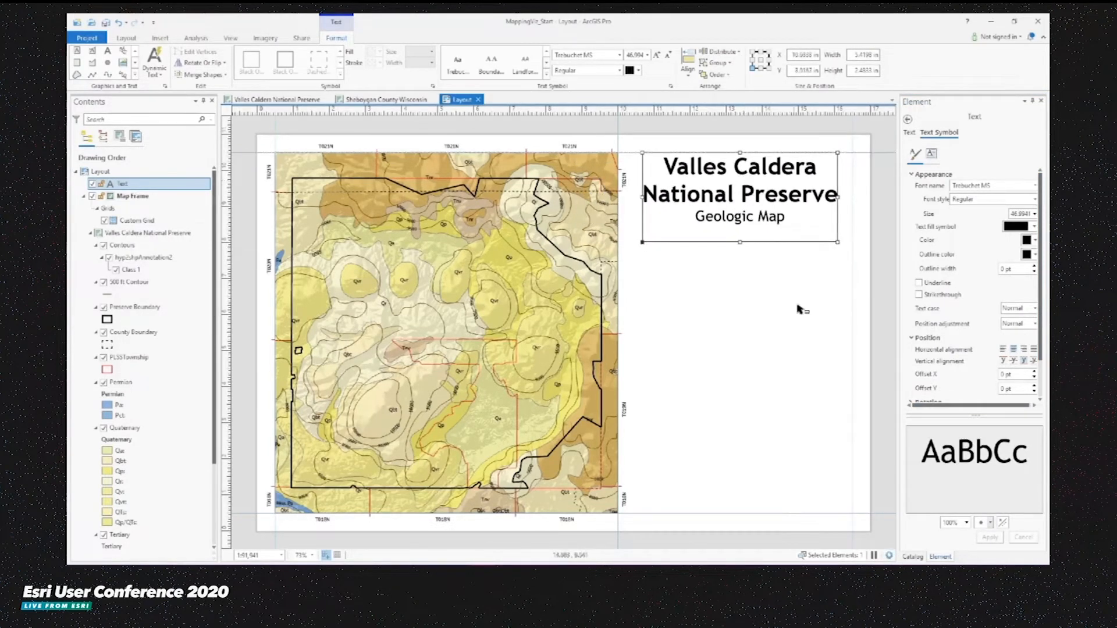
click(803, 308)
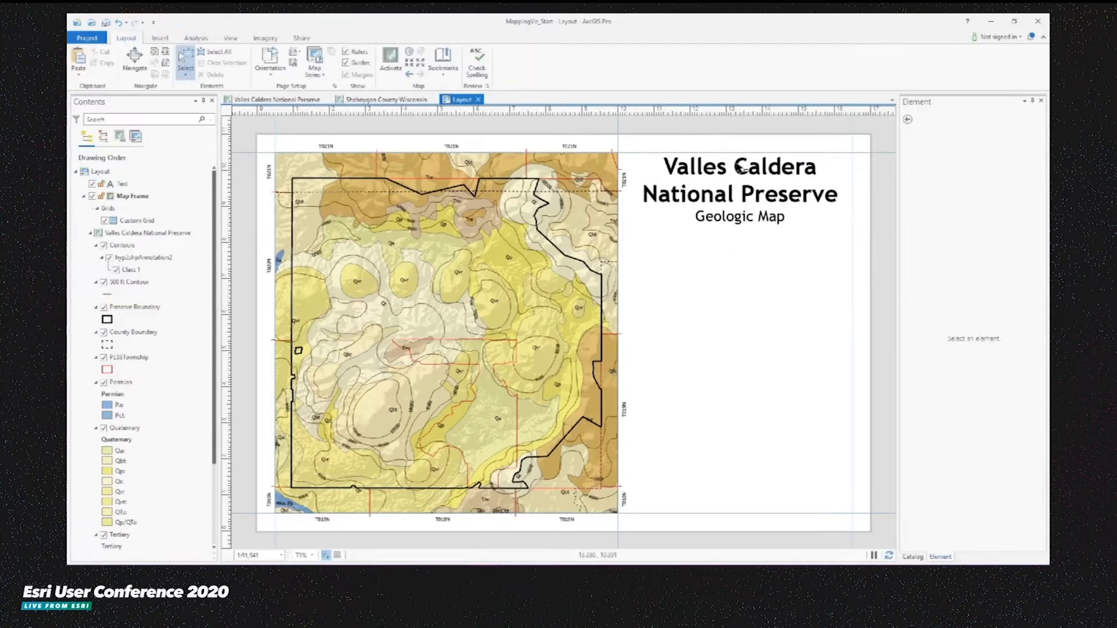
- Insert a map frame of the NM Overview Map default extent below the title
click(160, 38)
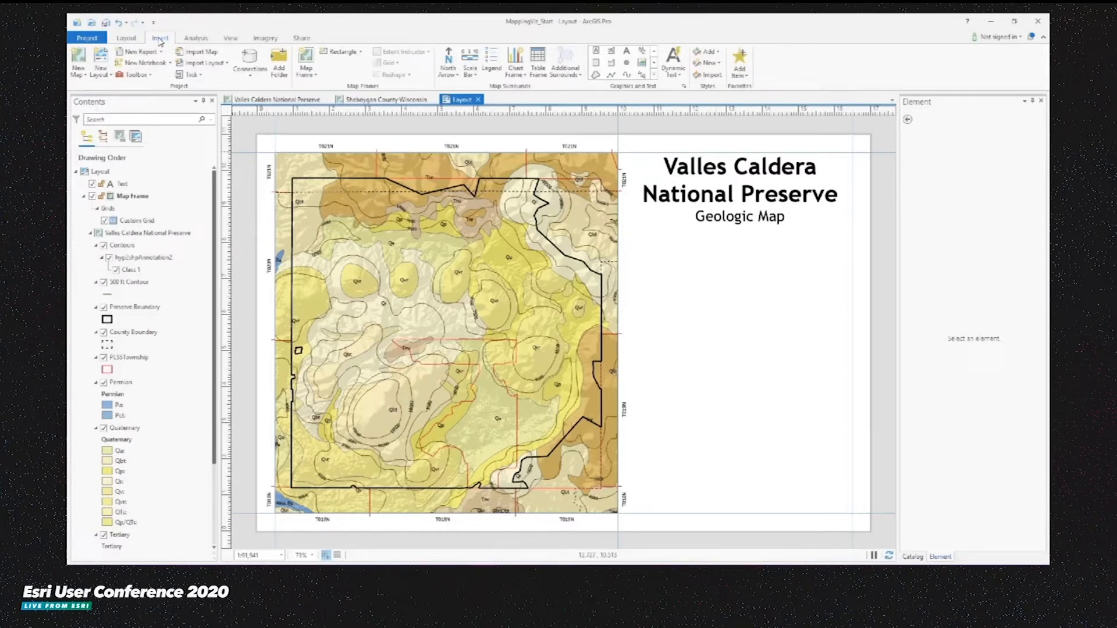
click(313, 76)
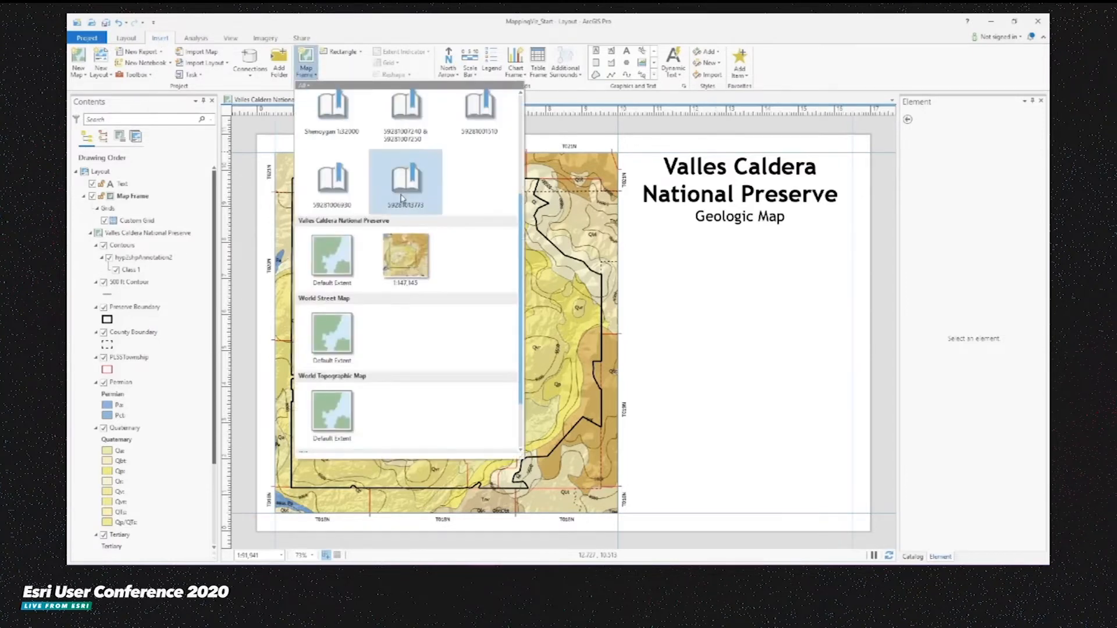
scroll(401, 169, up, 5)
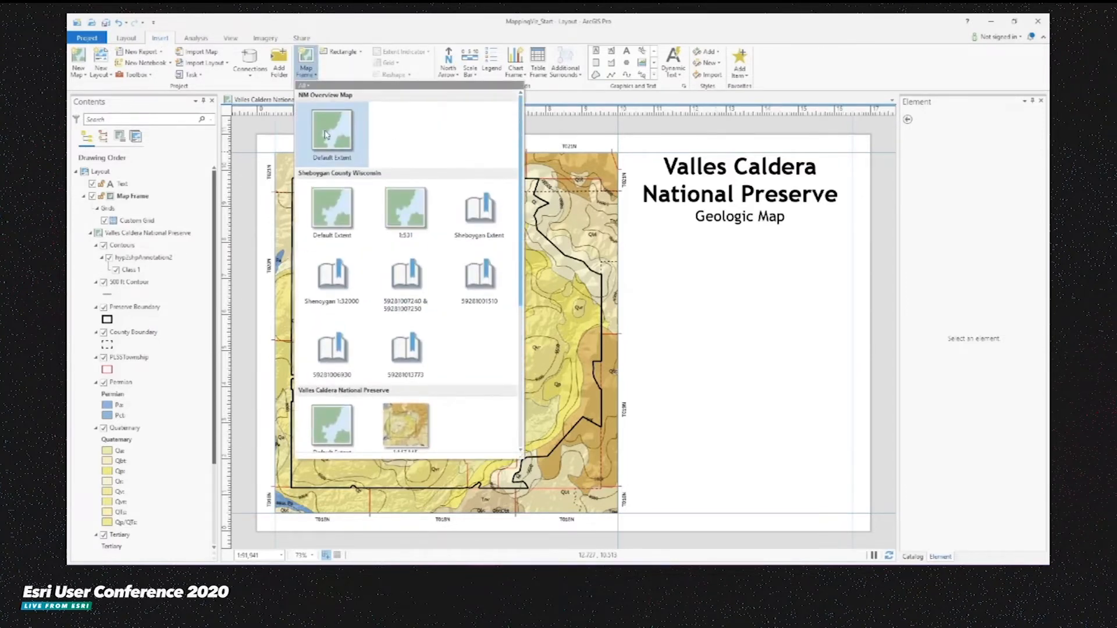
click(326, 132)
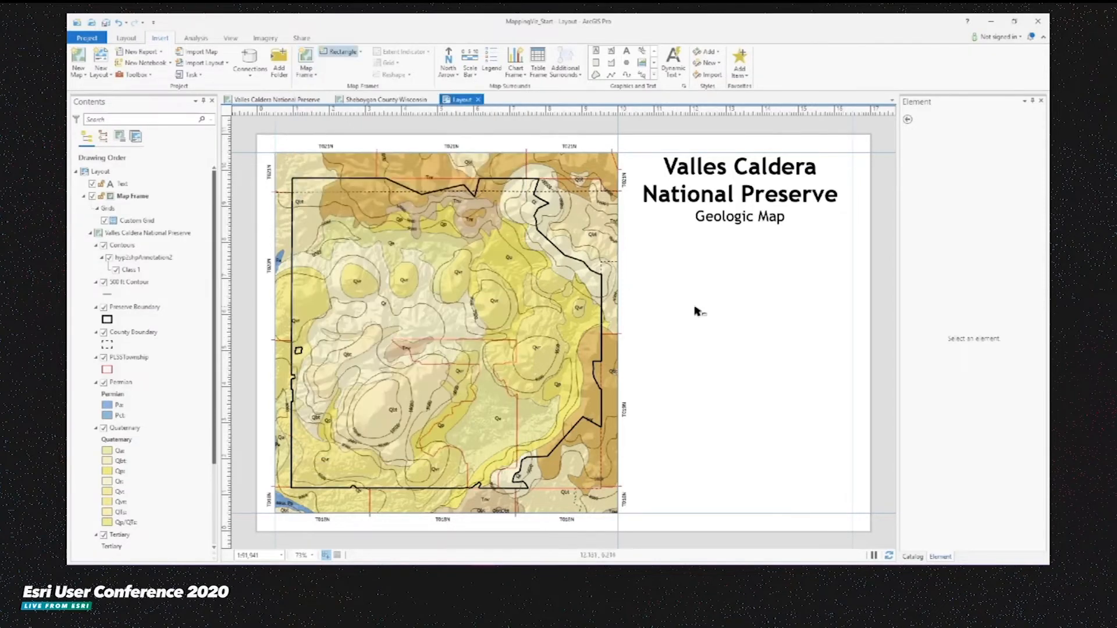
drag(651, 241, 846, 405)
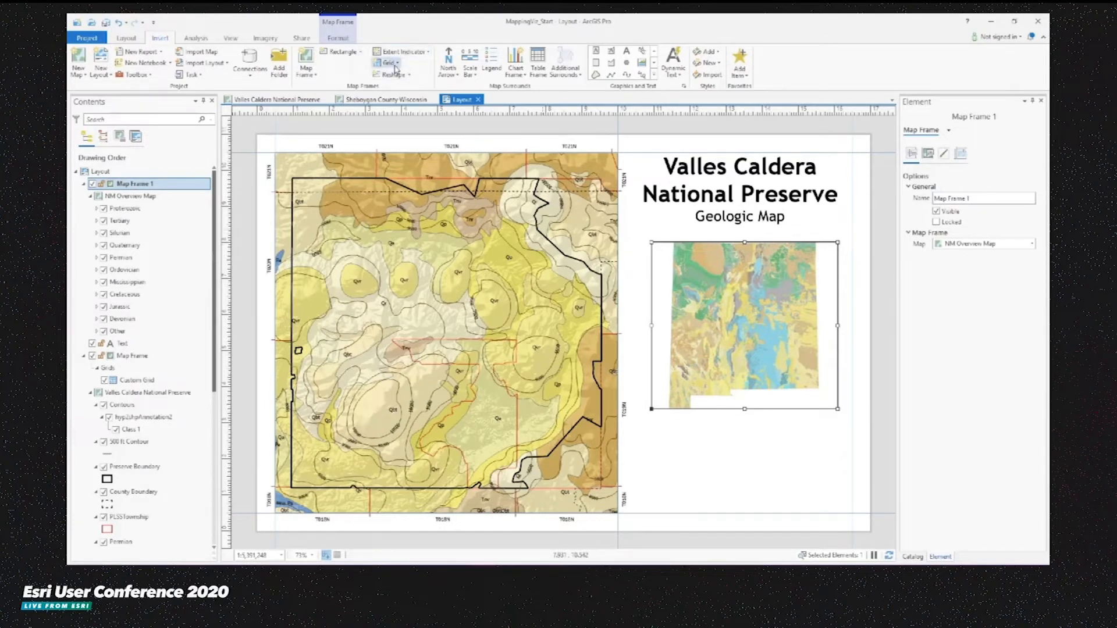
- Add an extent indicator of the main Map Frame to the overview map frame
click(417, 52)
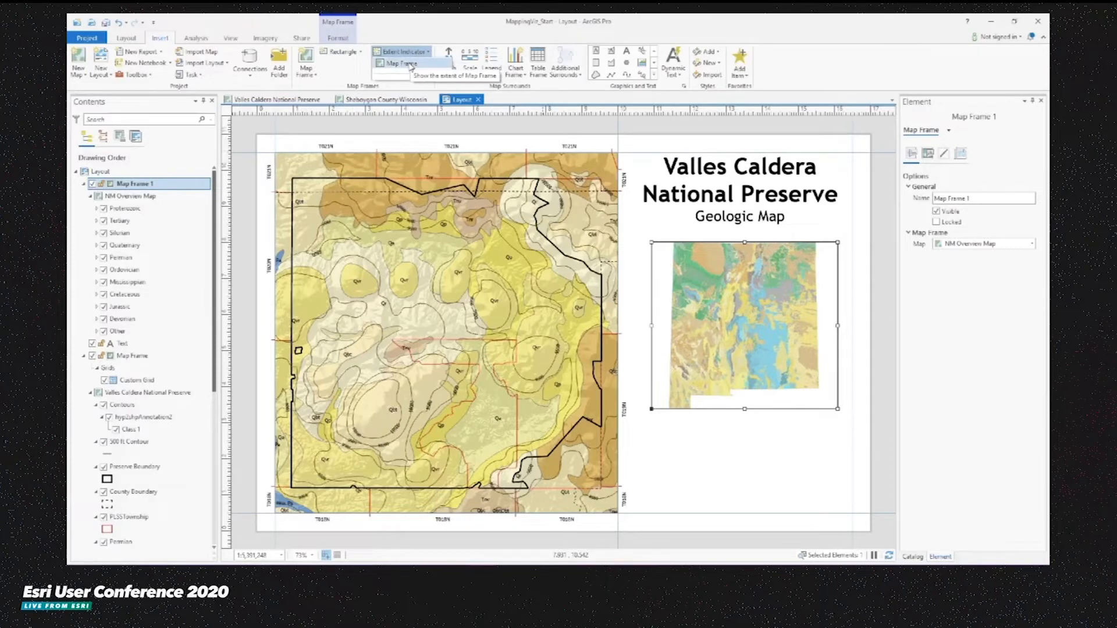
click(407, 63)
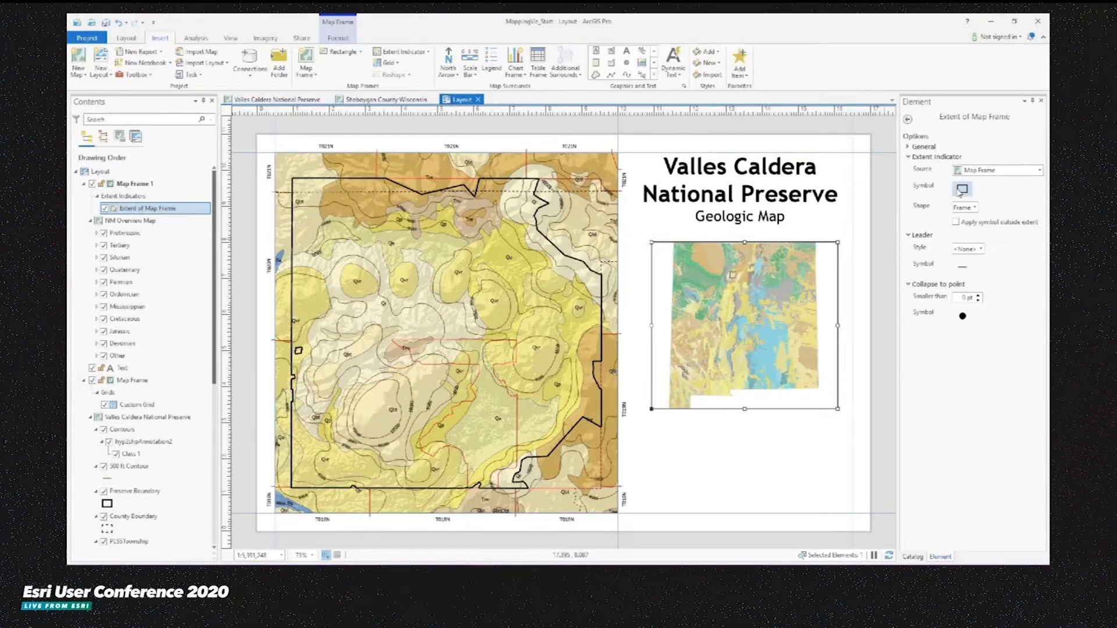
- Style the extent indicator's collapse-to-point symbol as a red dot of size 5 pt
click(963, 297)
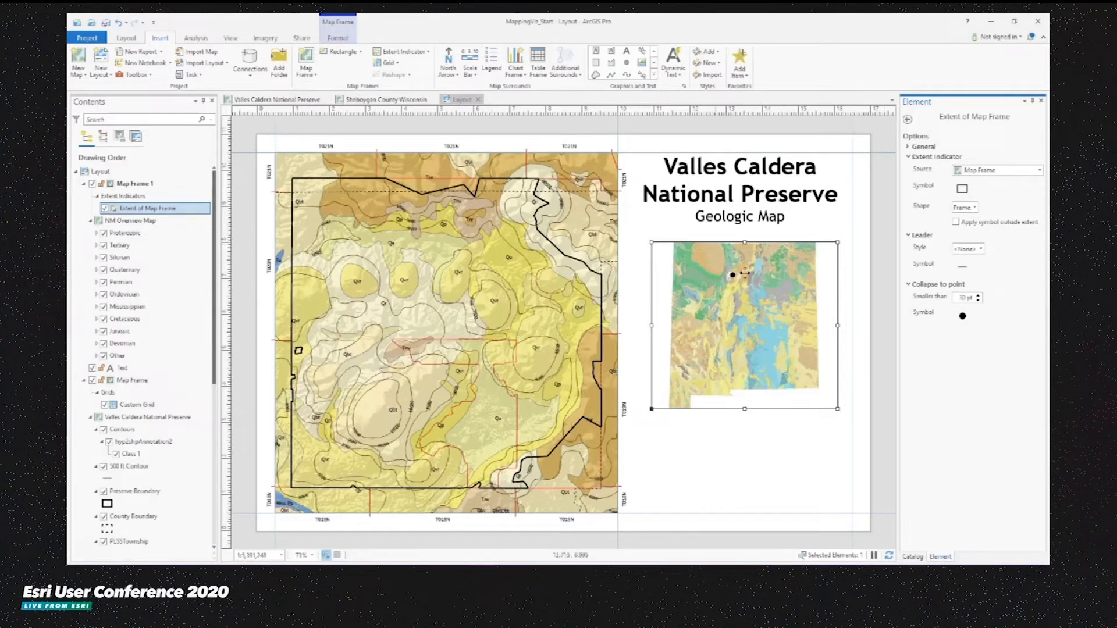
click(962, 317)
click(1033, 171)
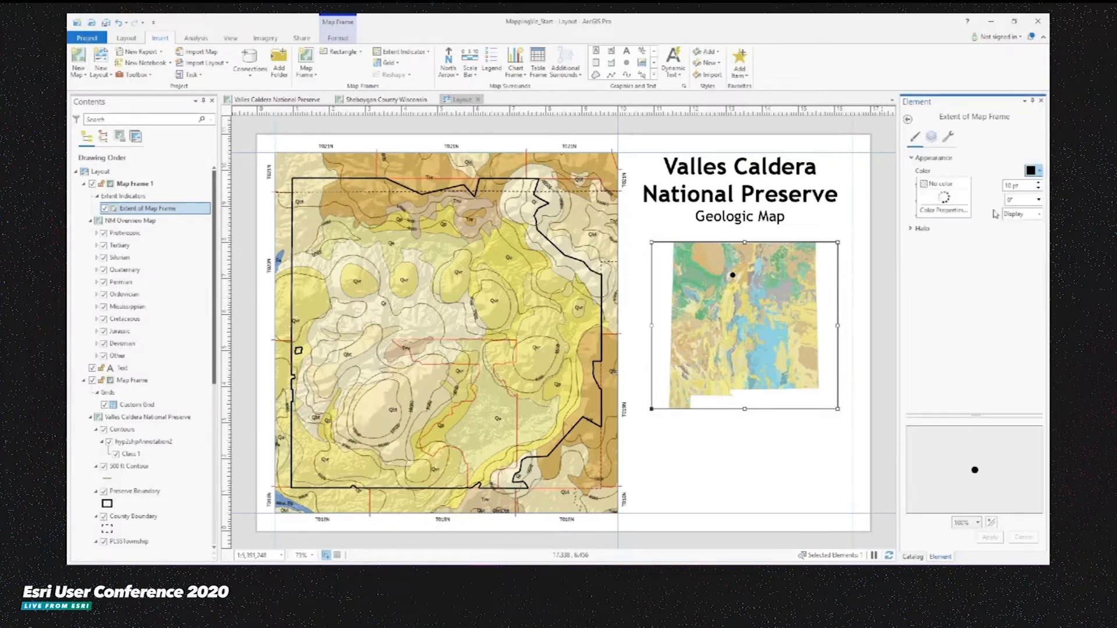
click(940, 251)
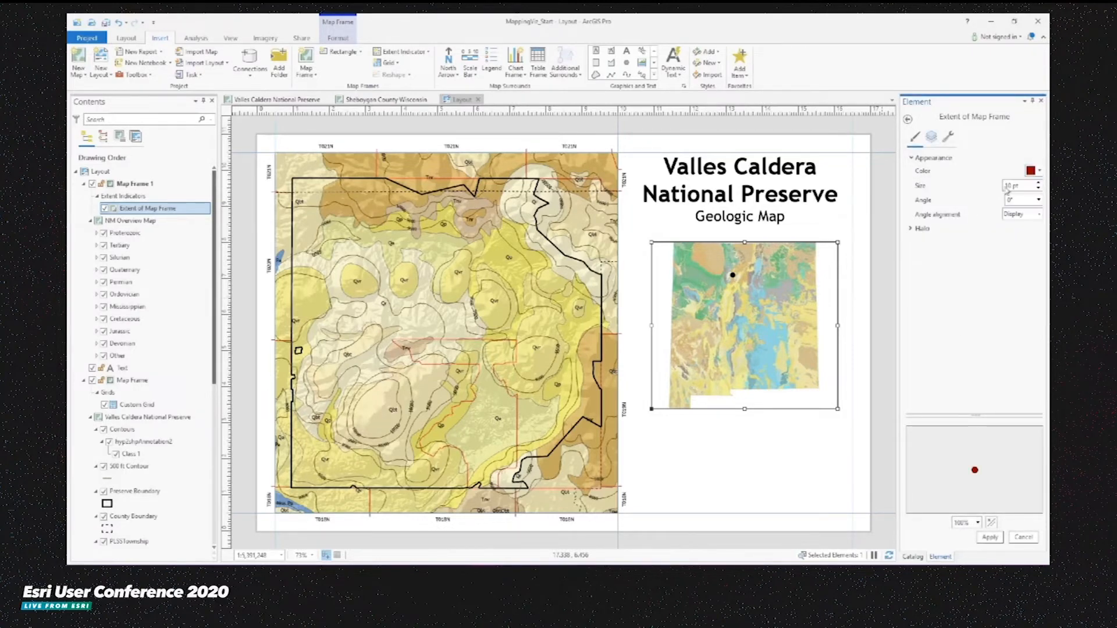
drag(1008, 186, 949, 183)
text(5)
click(989, 537)
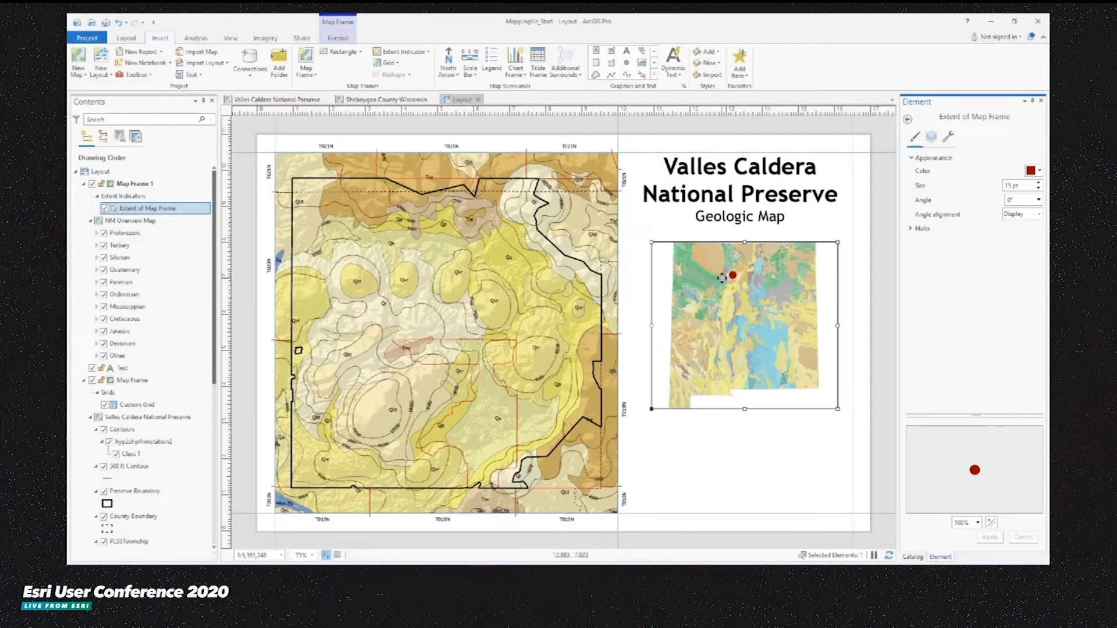
click(759, 439)
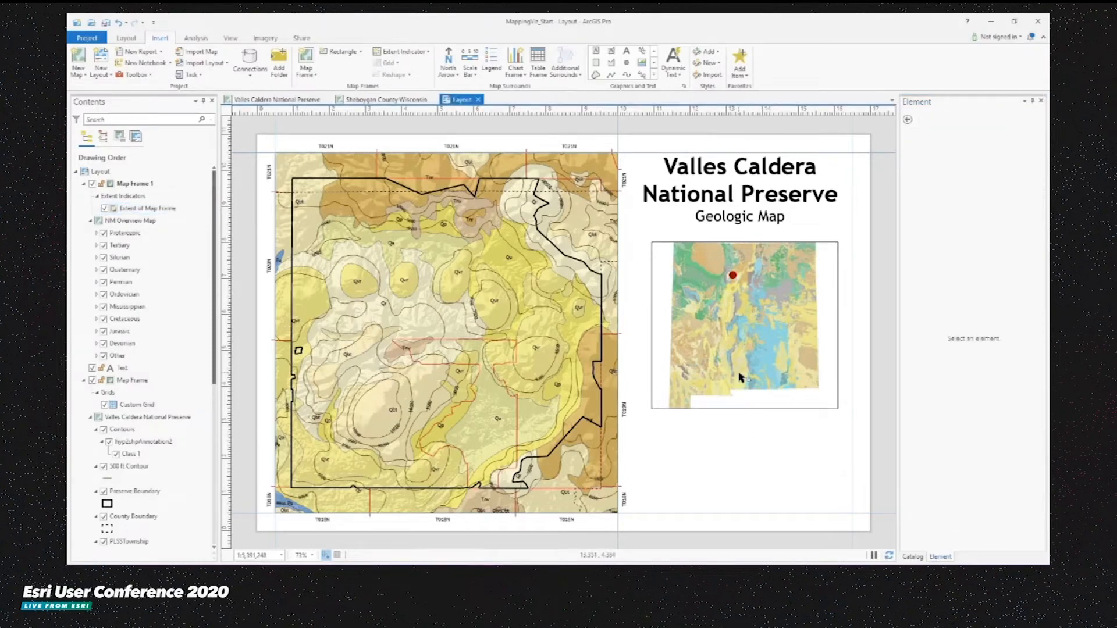
- Remove the border from the overview map frame
click(703, 327)
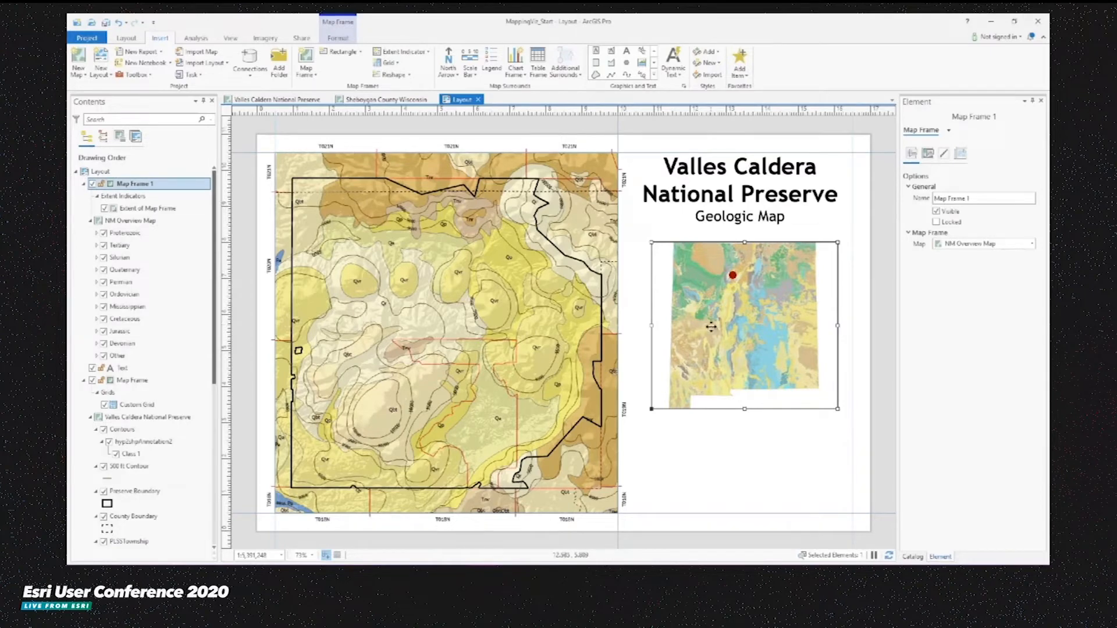
click(944, 154)
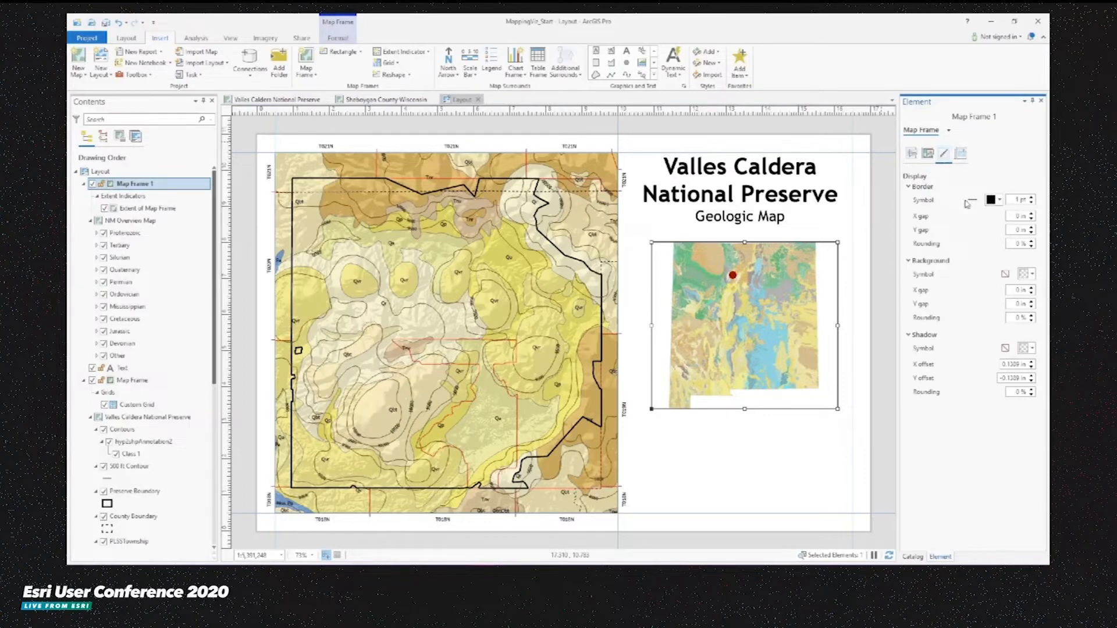
click(1022, 200)
click(750, 445)
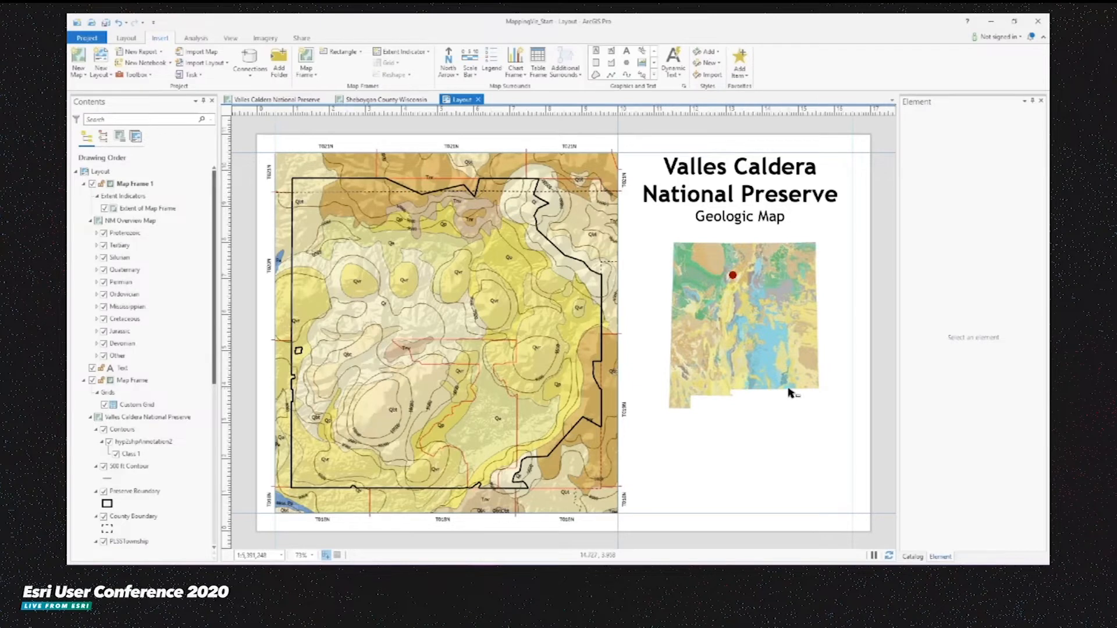
- Insert a legend in the space below the overview map, spanning the width of the right column
click(490, 58)
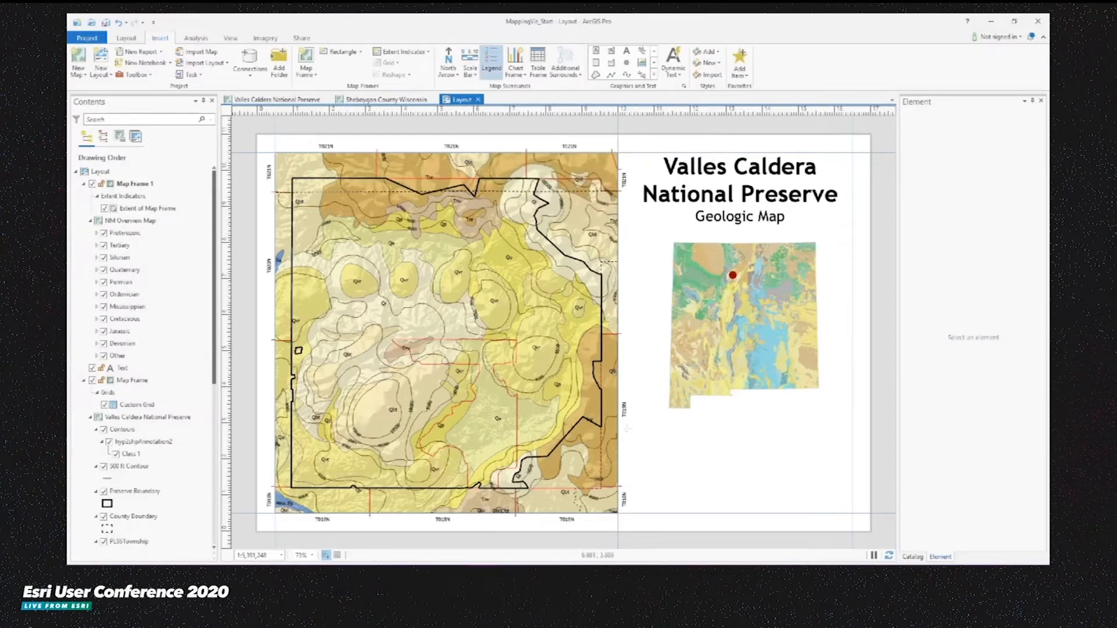
drag(642, 421, 723, 524)
drag(831, 523, 851, 511)
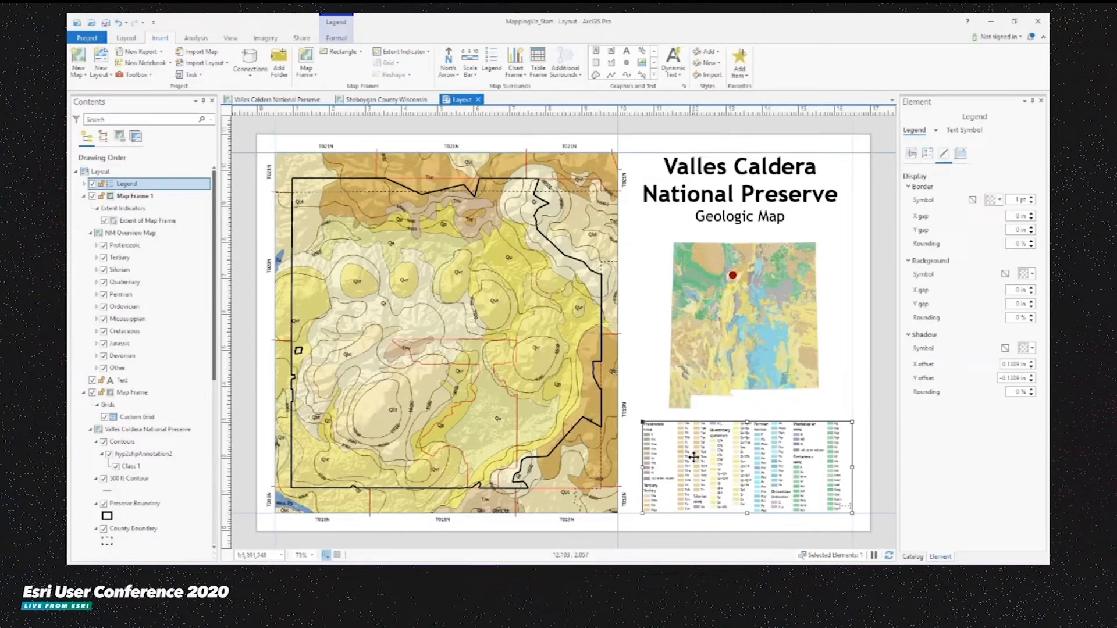
- Link the legend to the main Map Frame instead of the overview map frame
click(910, 154)
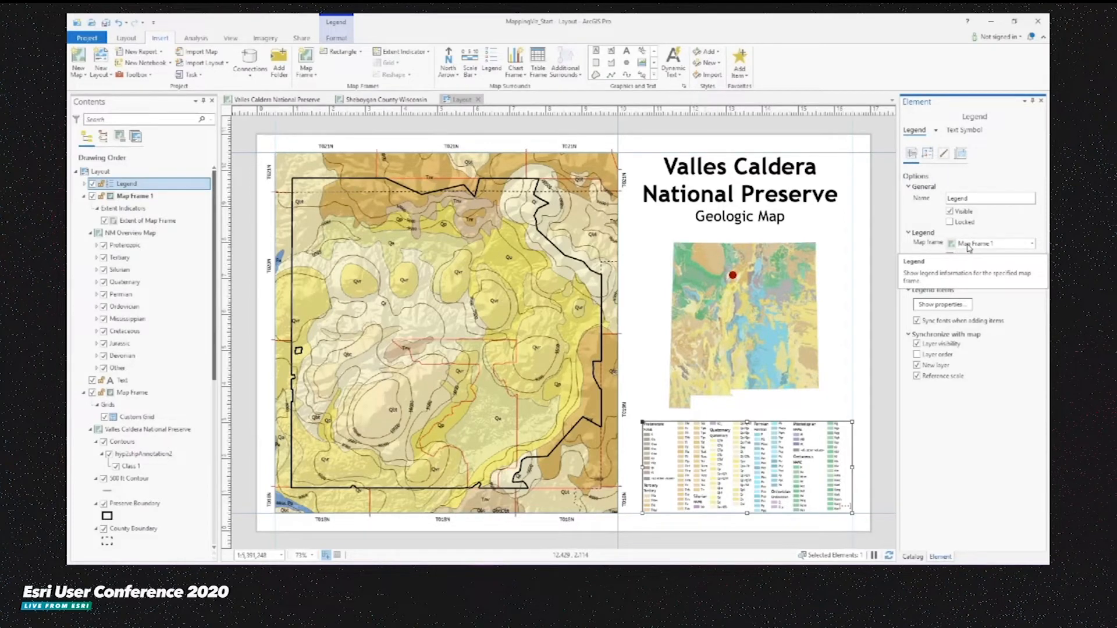
click(780, 308)
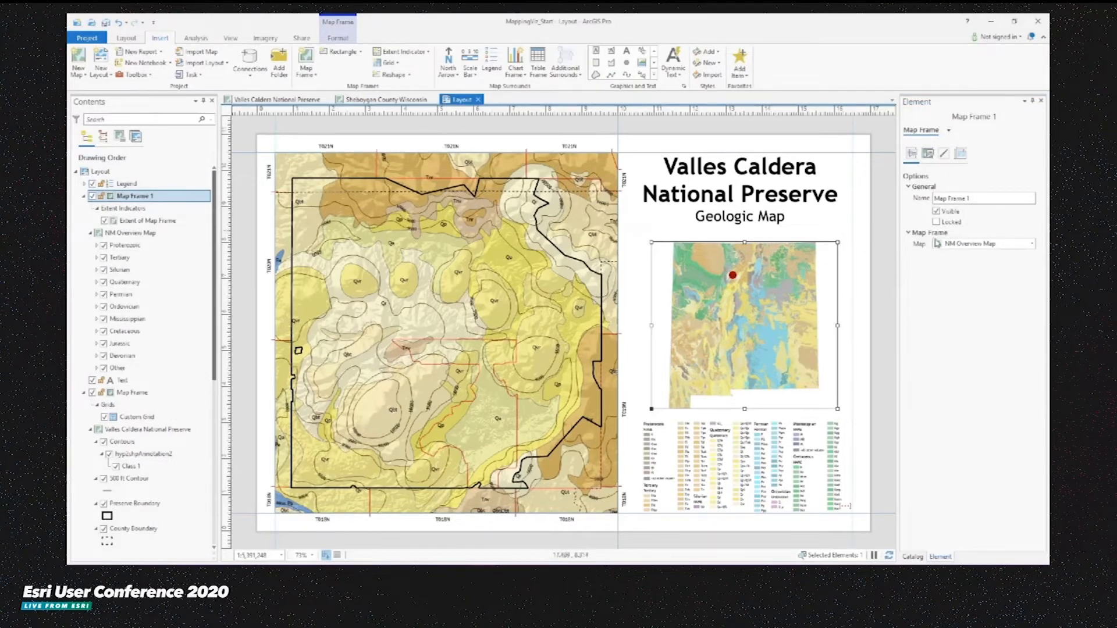
click(757, 454)
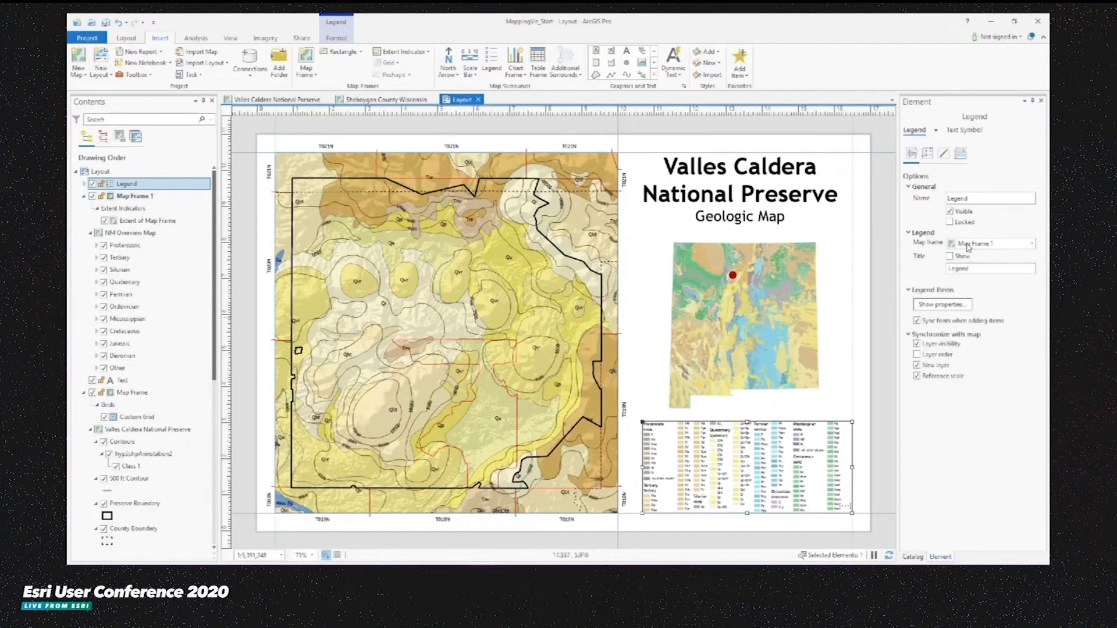
click(967, 246)
click(969, 269)
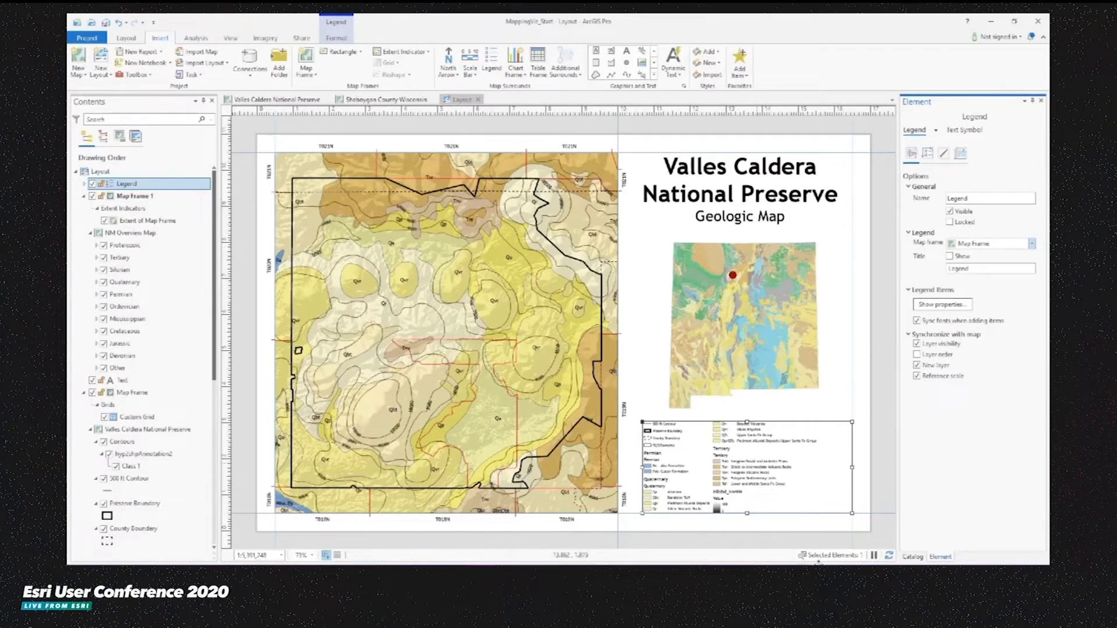
- Expand the legend's items and hide the Hillshd_NwNM and PLSSTownship entries
scroll(849, 530, up, 3)
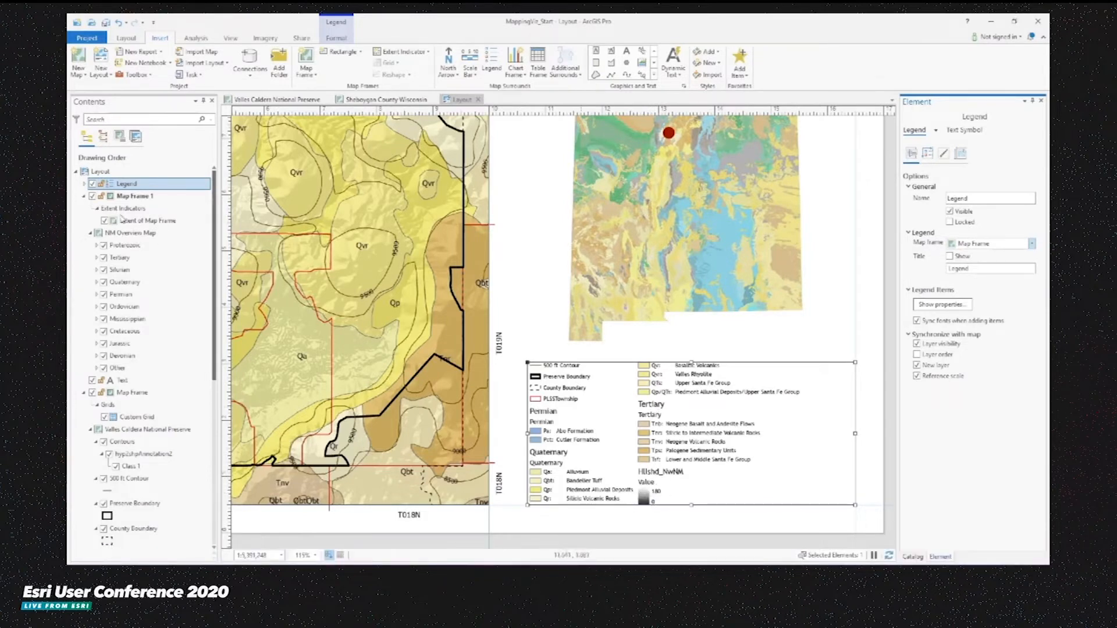
click(127, 185)
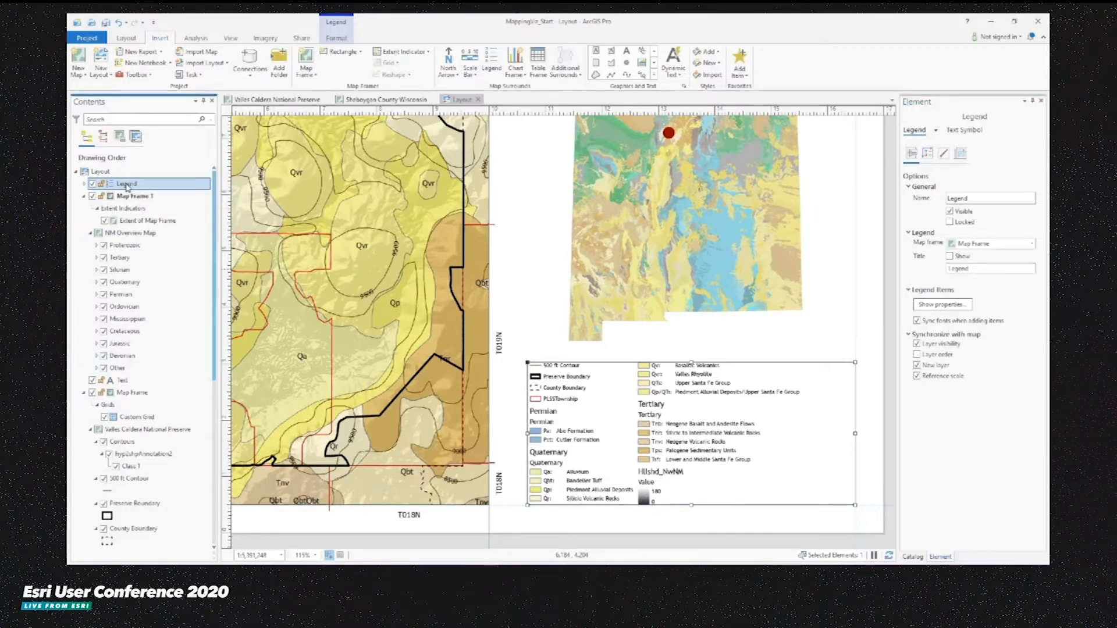
key(Escape)
click(85, 186)
click(128, 196)
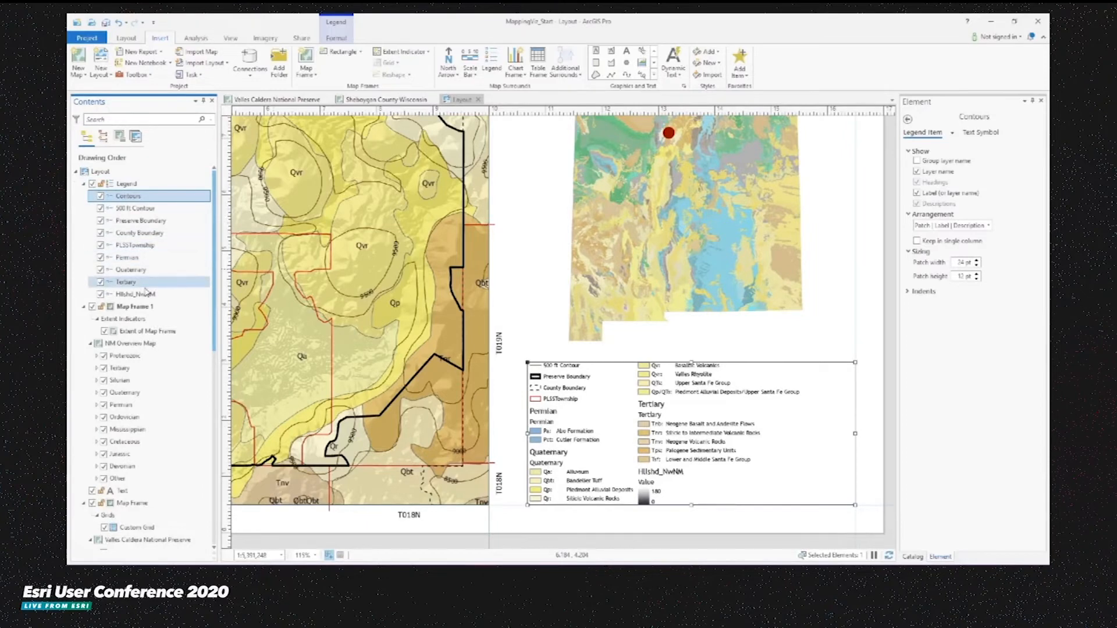
click(100, 295)
click(100, 244)
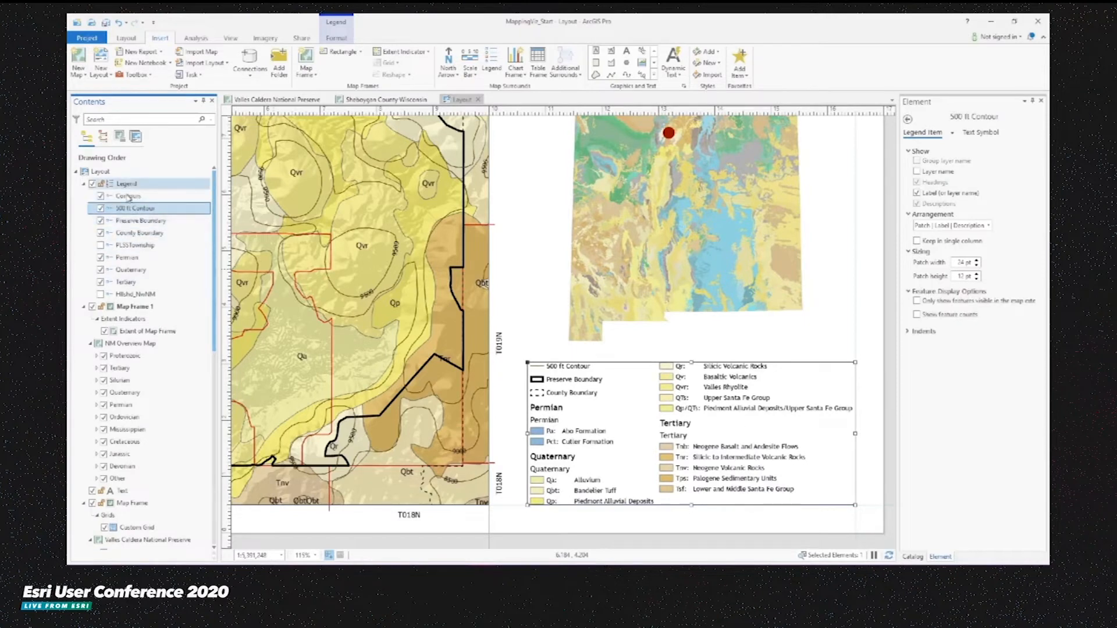
- Move the Contours, 500 ft Contour, Preserve Boundary and County Boundary legend items to the bottom of the list
ctrl+click(143, 232)
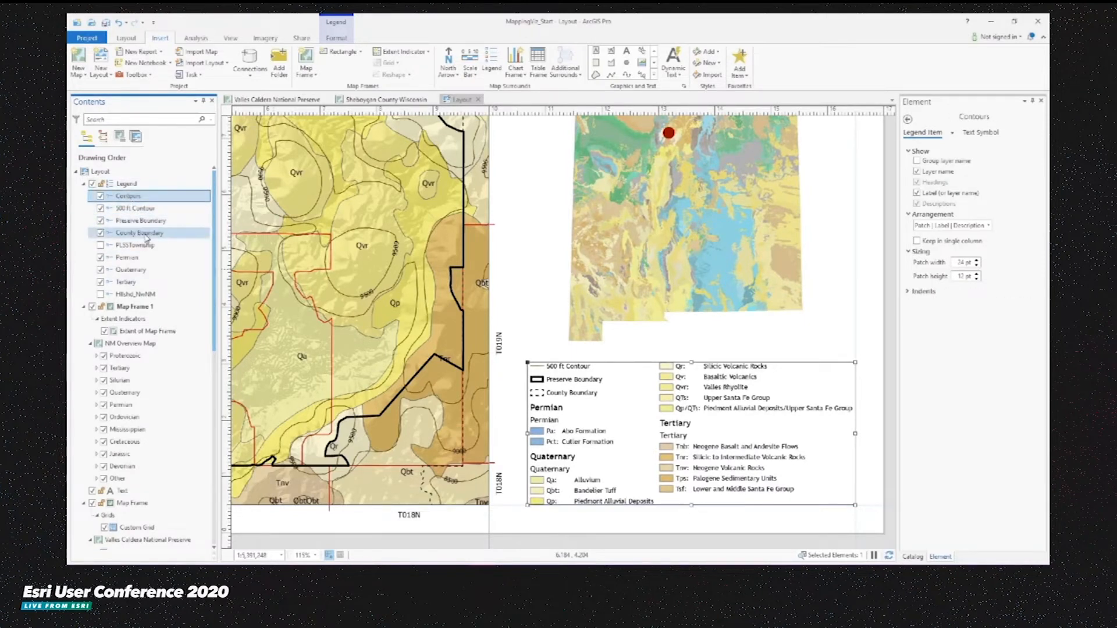
ctrl+click(126, 198)
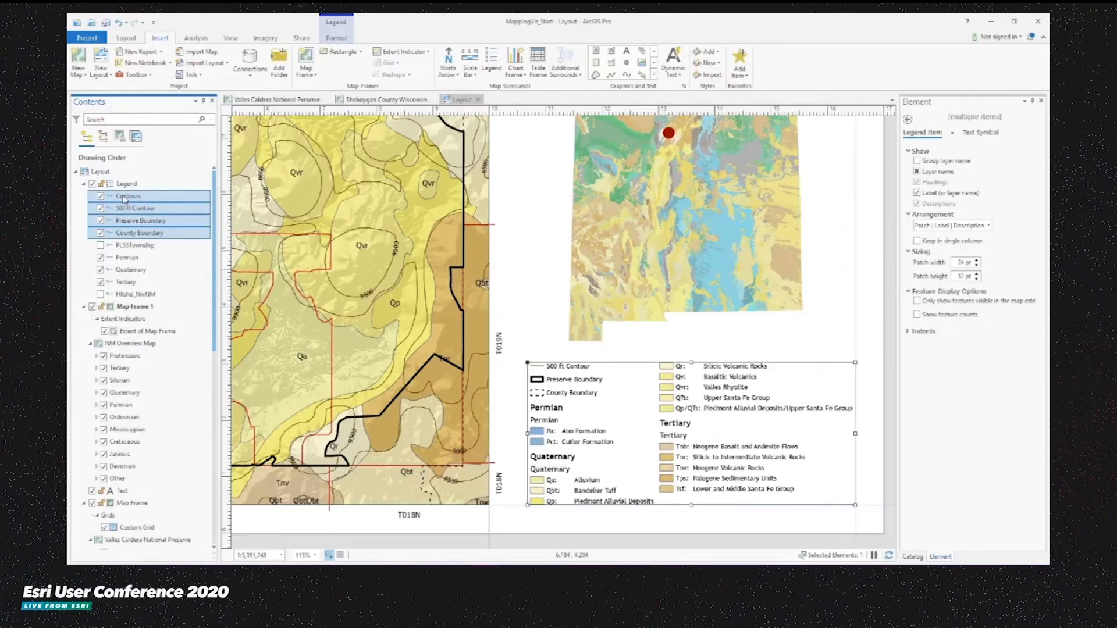
drag(134, 288, 135, 289)
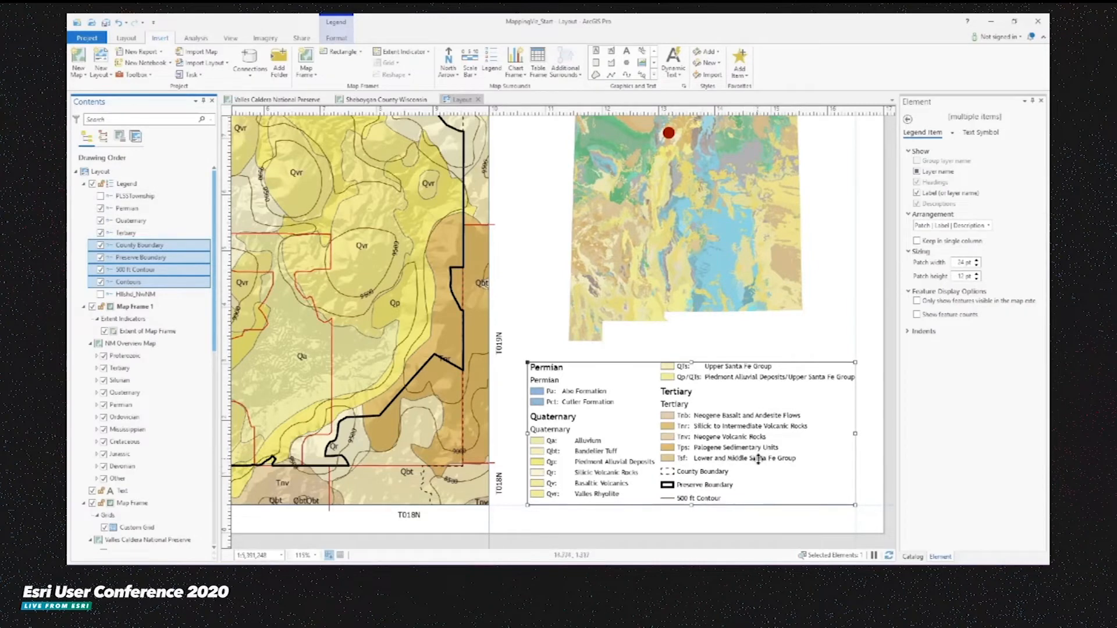
- Enable word wrapping for the legend's descriptions and reduce the wrap width to about 1.5 in
click(123, 185)
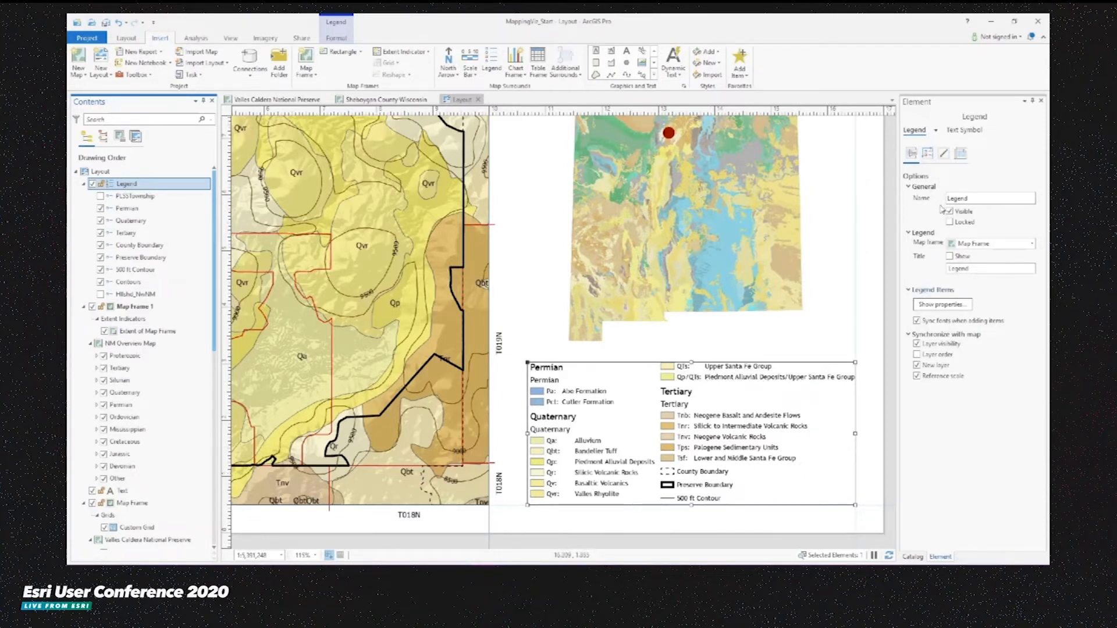
click(927, 153)
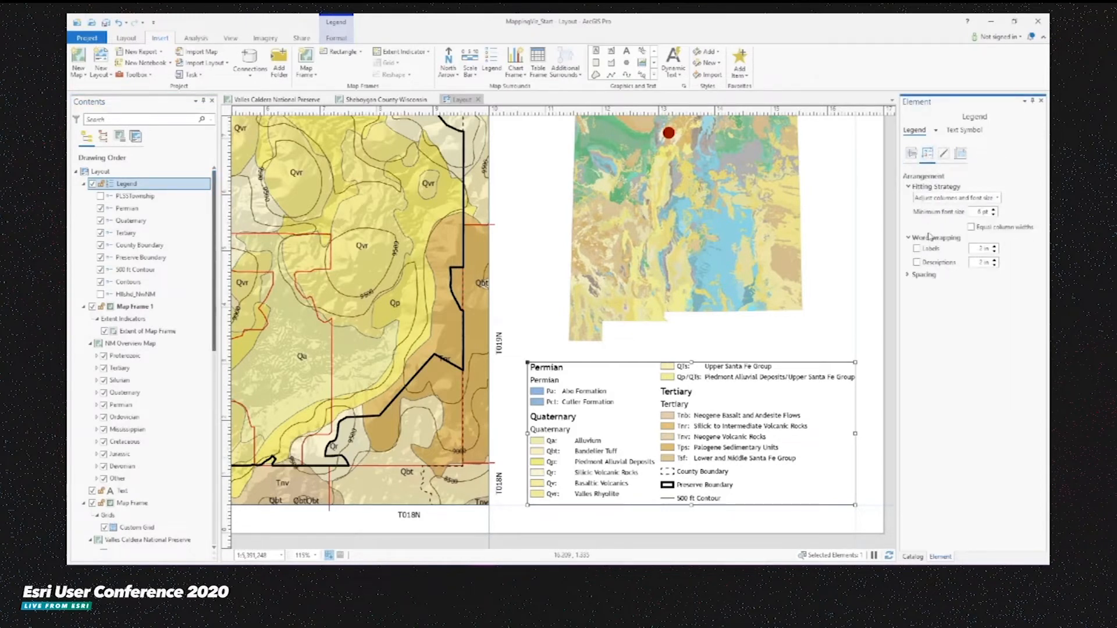
click(916, 263)
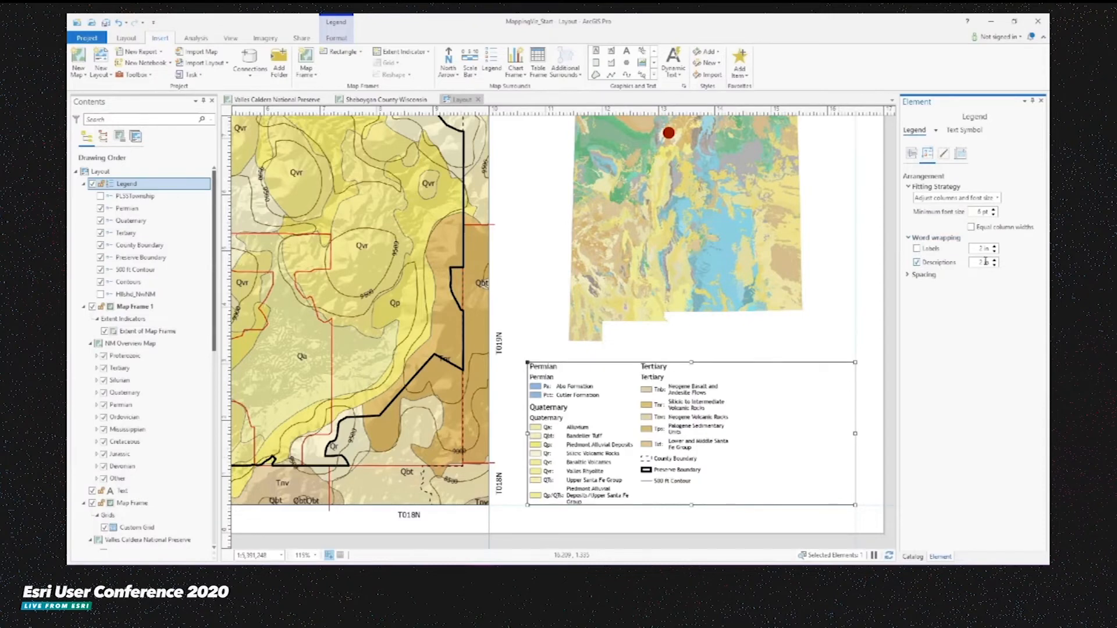
double_click(982, 262)
key(Return)
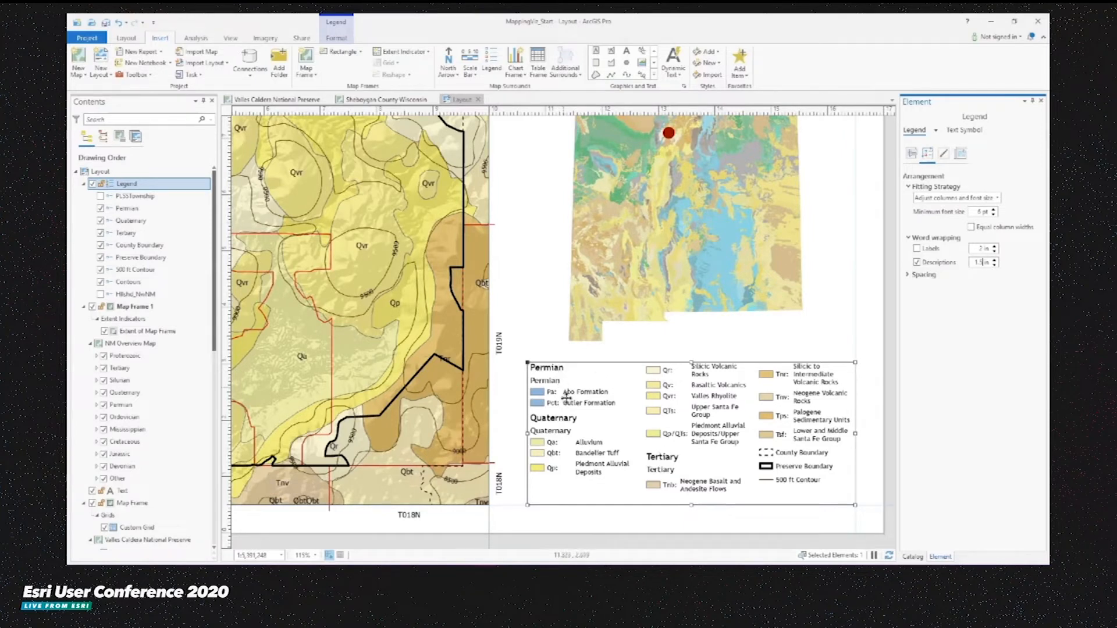
- Hide the layer names for the Permian, Quaternary and Tertiary legend items
click(127, 209)
shift+click(130, 233)
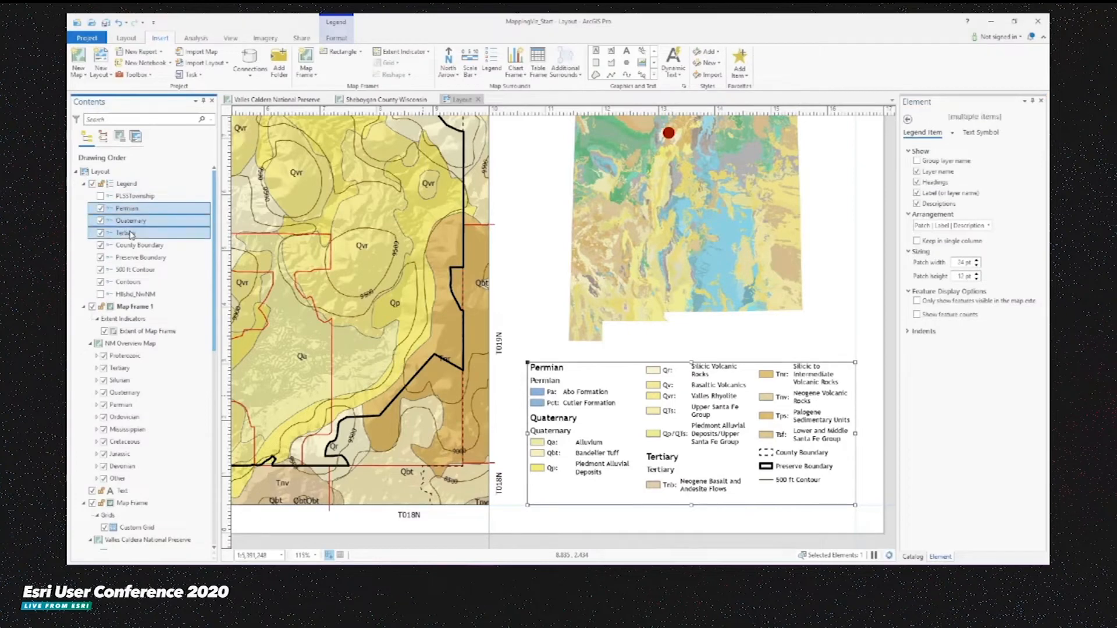
click(916, 172)
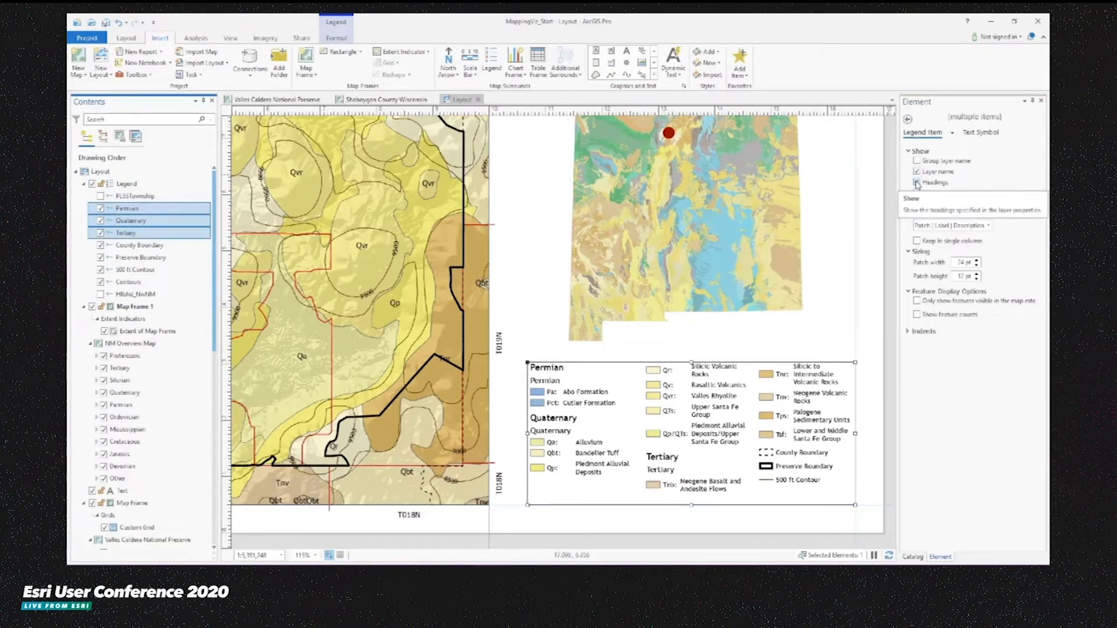
click(917, 173)
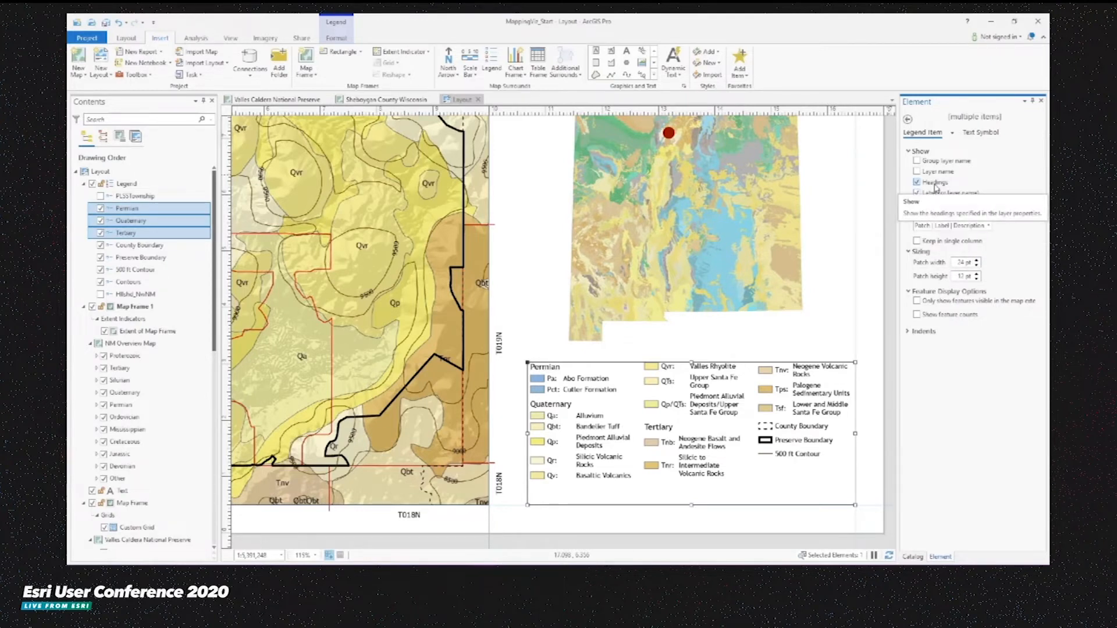
- Format the headings of the Permian, Quaternary and Tertiary legend items as 16 pt bold
click(952, 134)
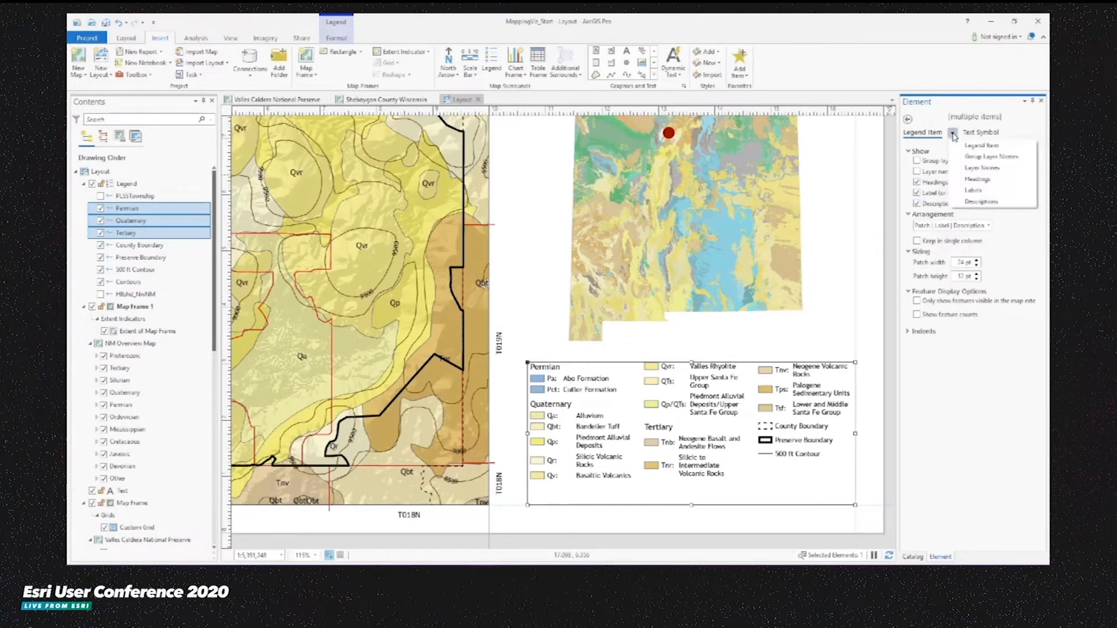
click(977, 180)
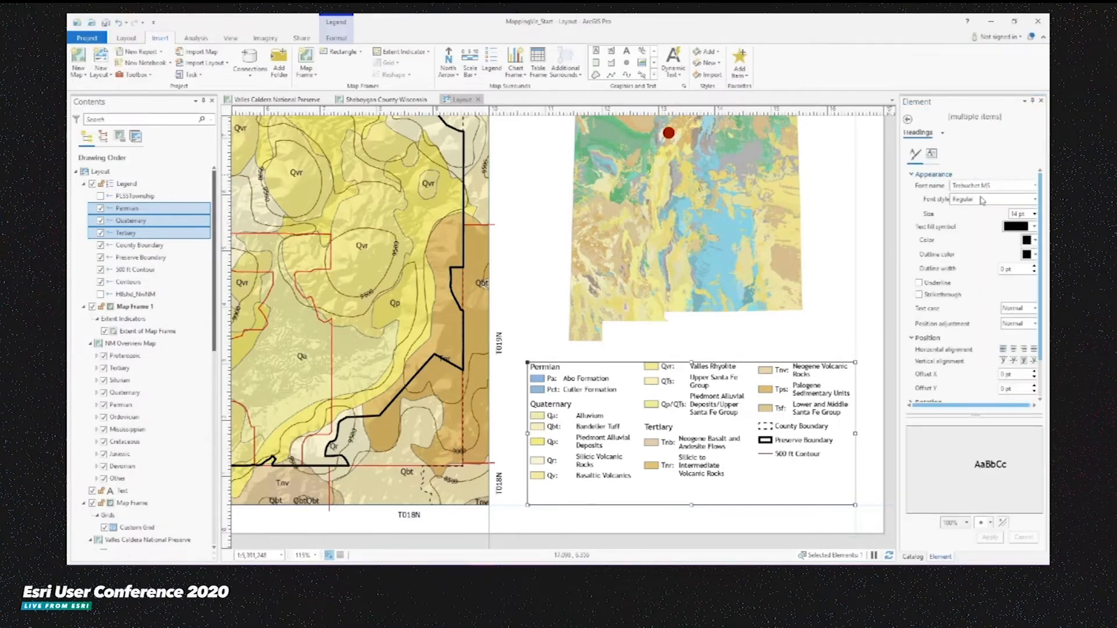
click(1017, 214)
key(BackSpace)
text(6)
key(Return)
click(1009, 200)
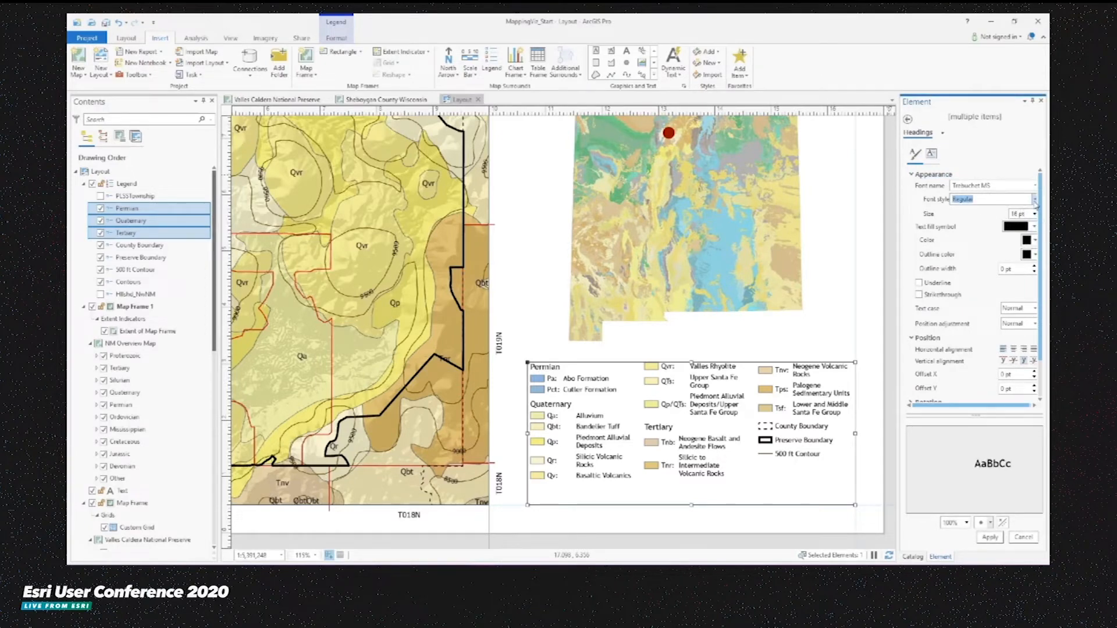
click(1034, 201)
click(970, 229)
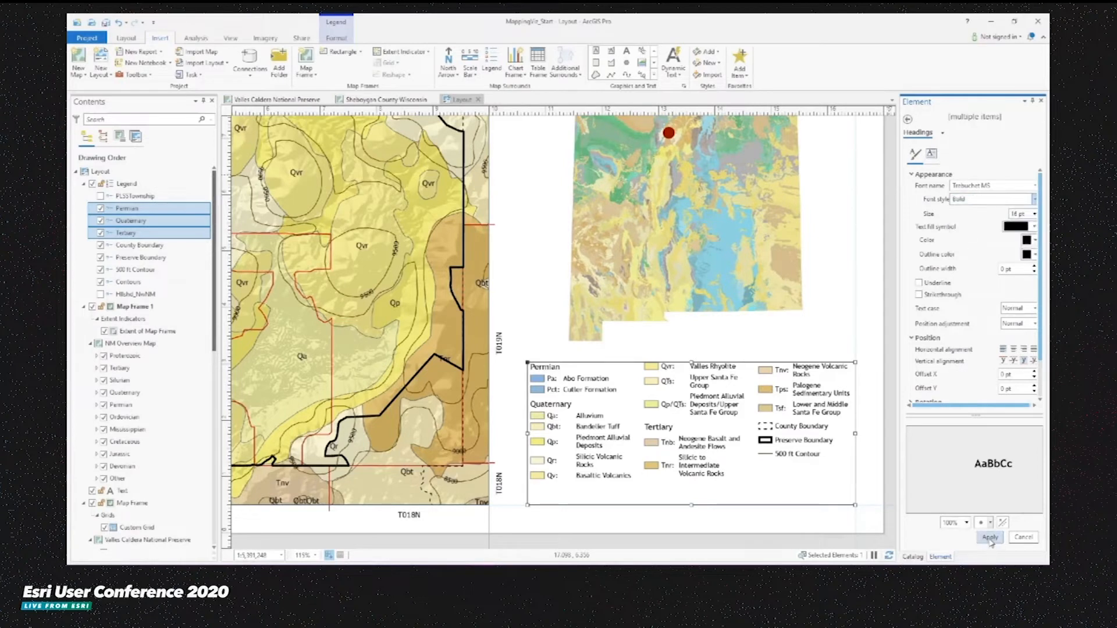
click(989, 538)
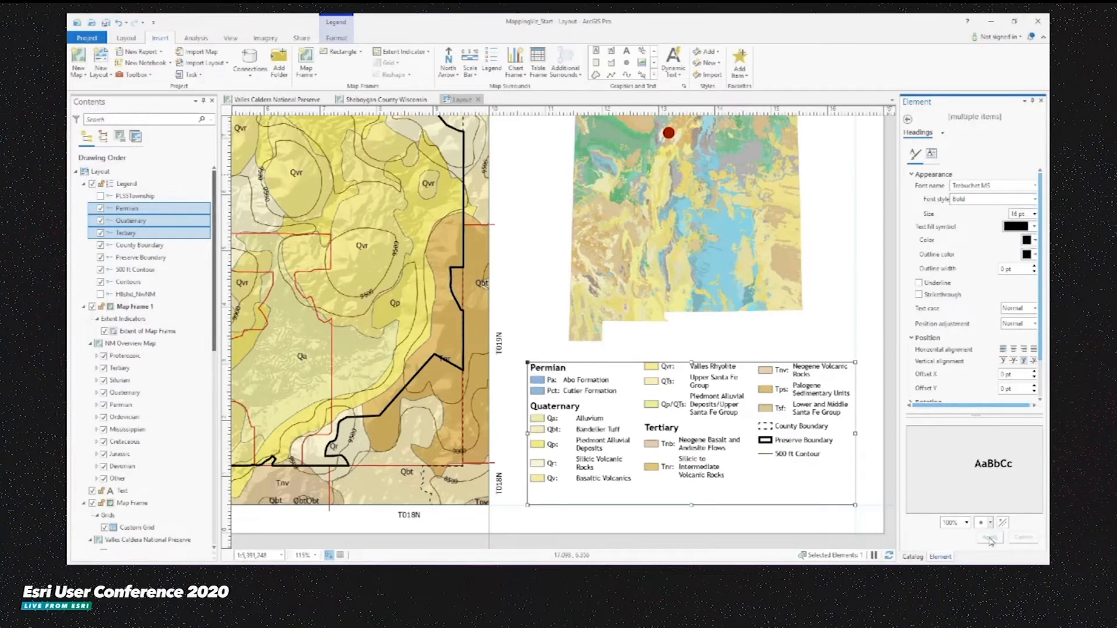
click(787, 516)
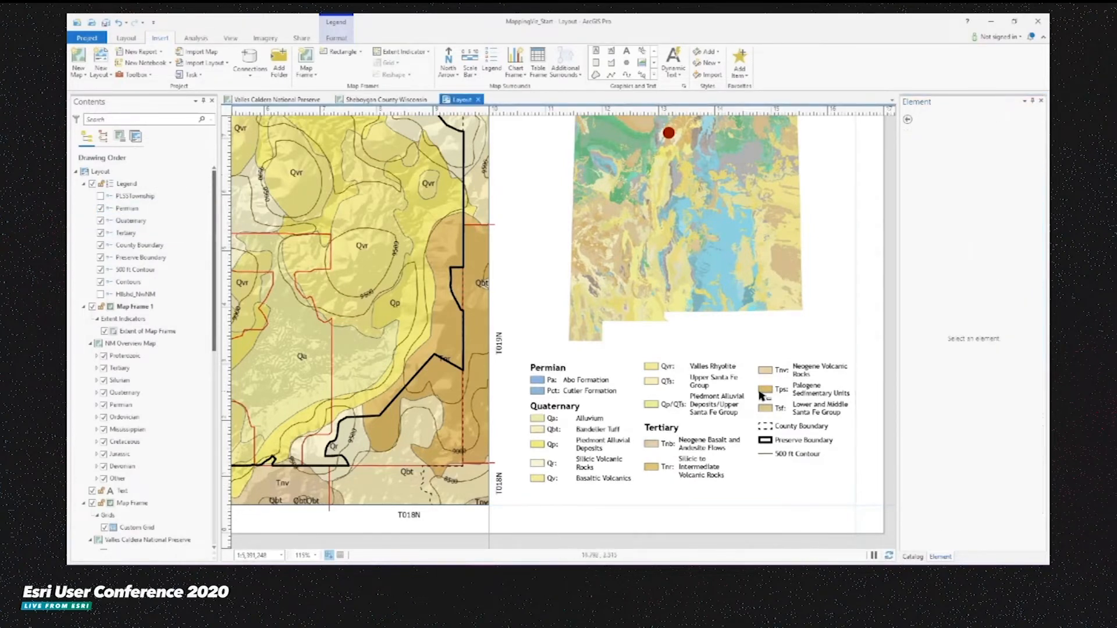
- Import the Summary A4 Landscape layout template as a new layout
click(126, 37)
click(154, 52)
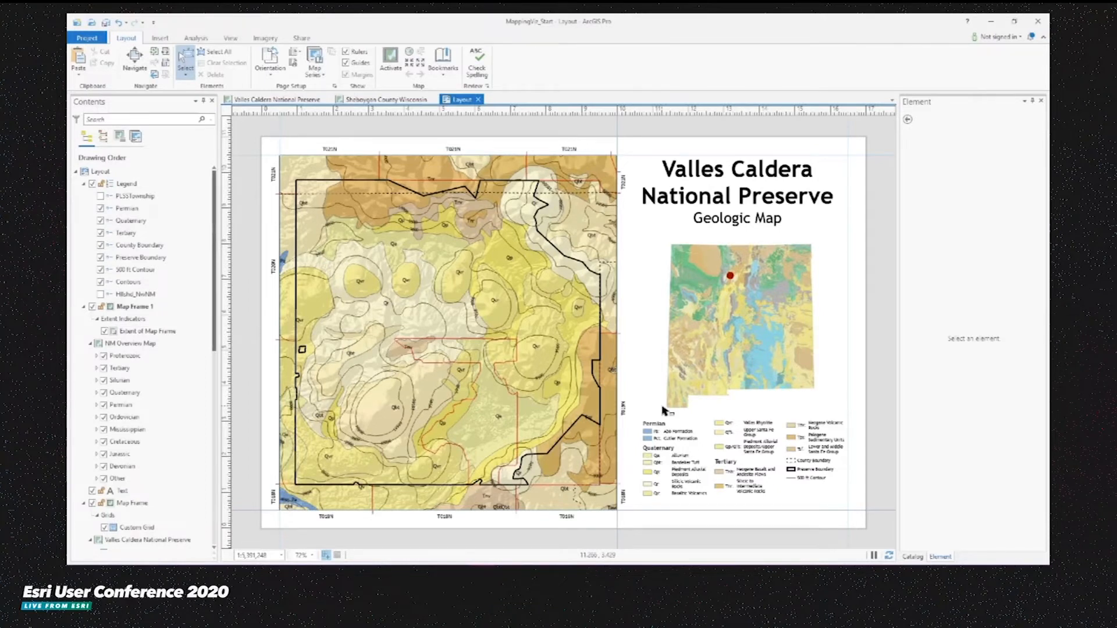
click(100, 172)
right_click(101, 174)
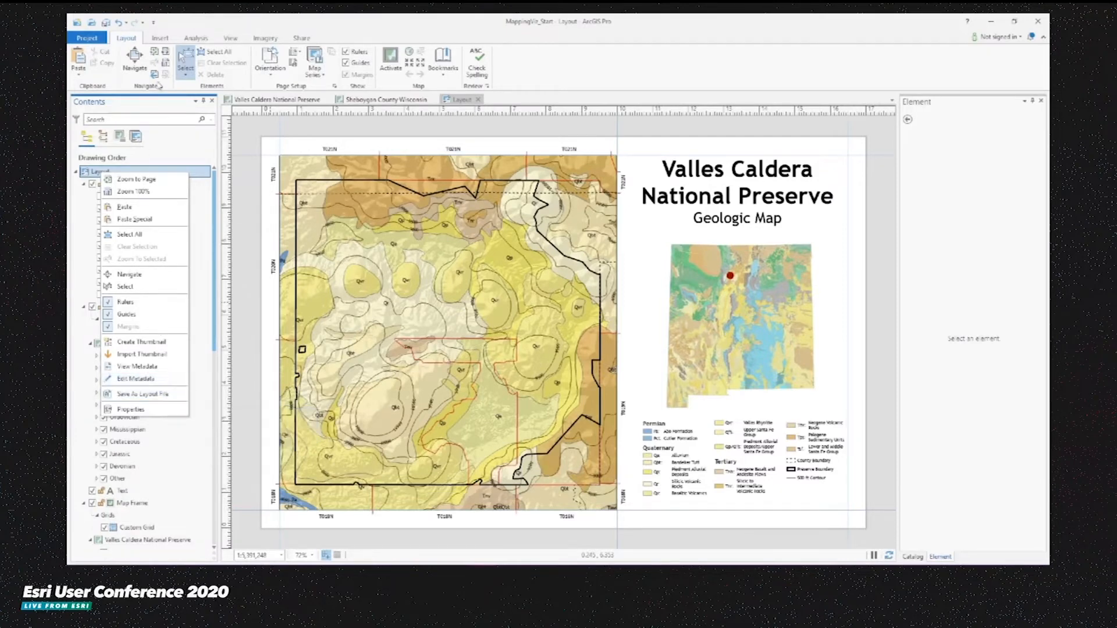
click(155, 40)
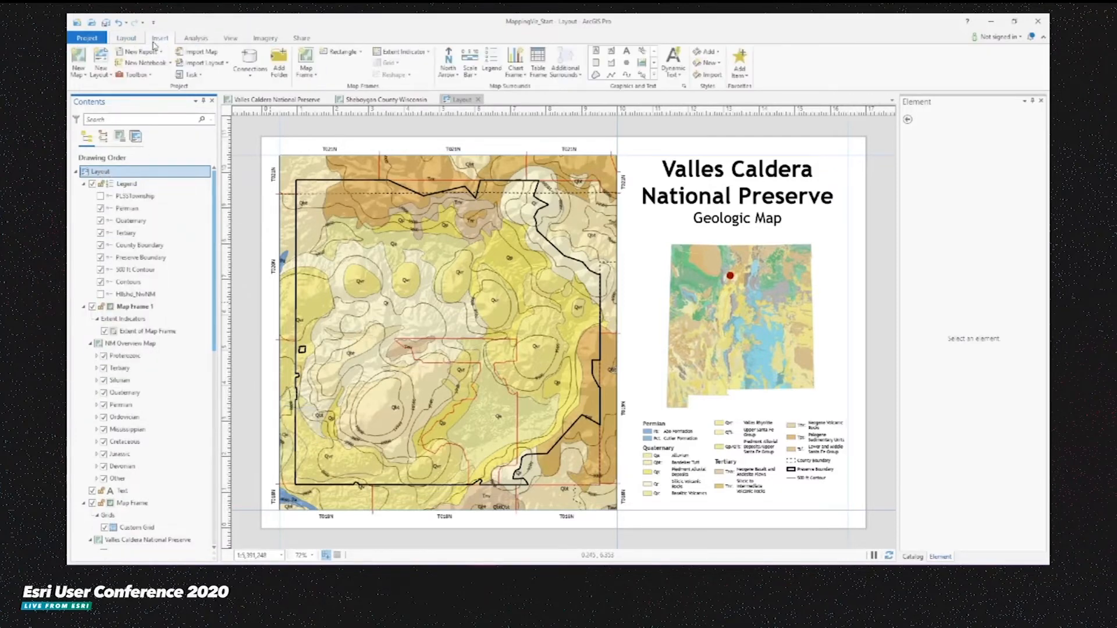
click(222, 65)
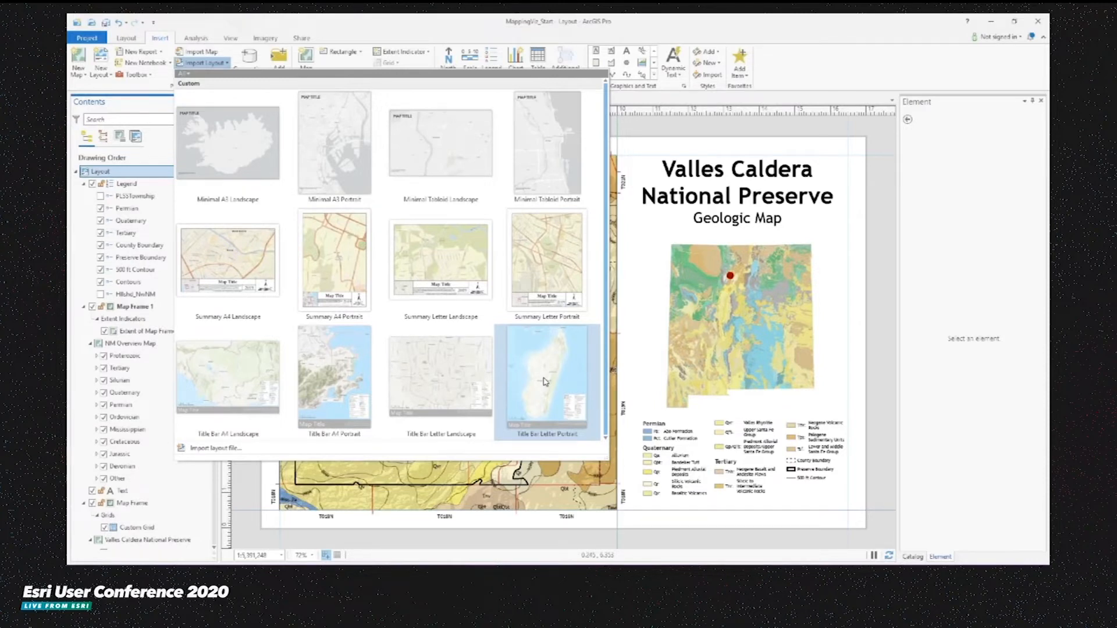
click(211, 267)
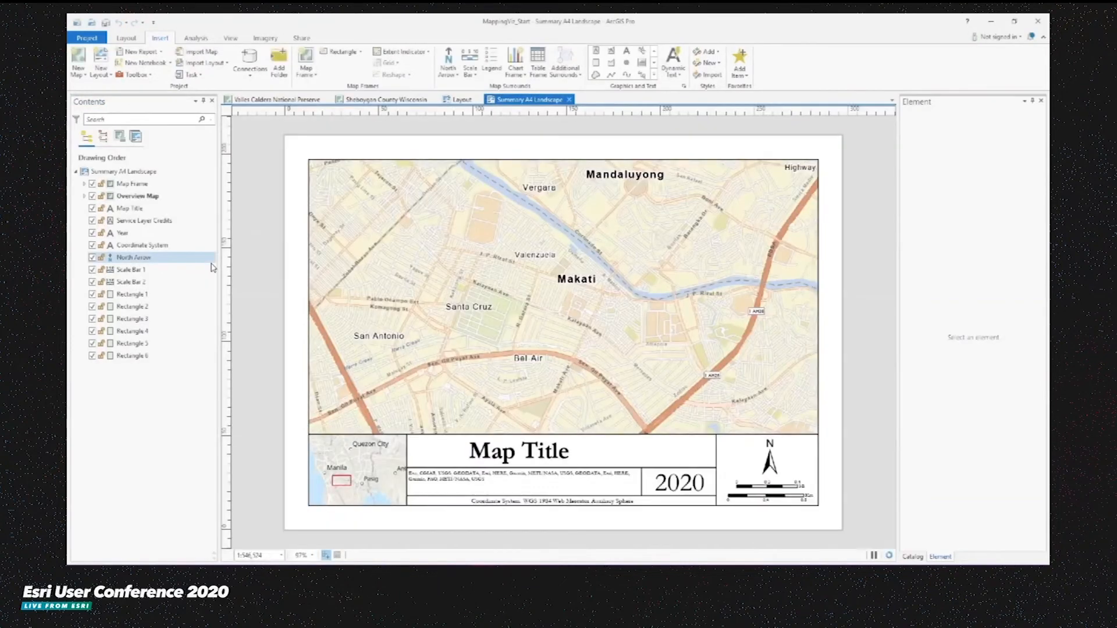
click(431, 183)
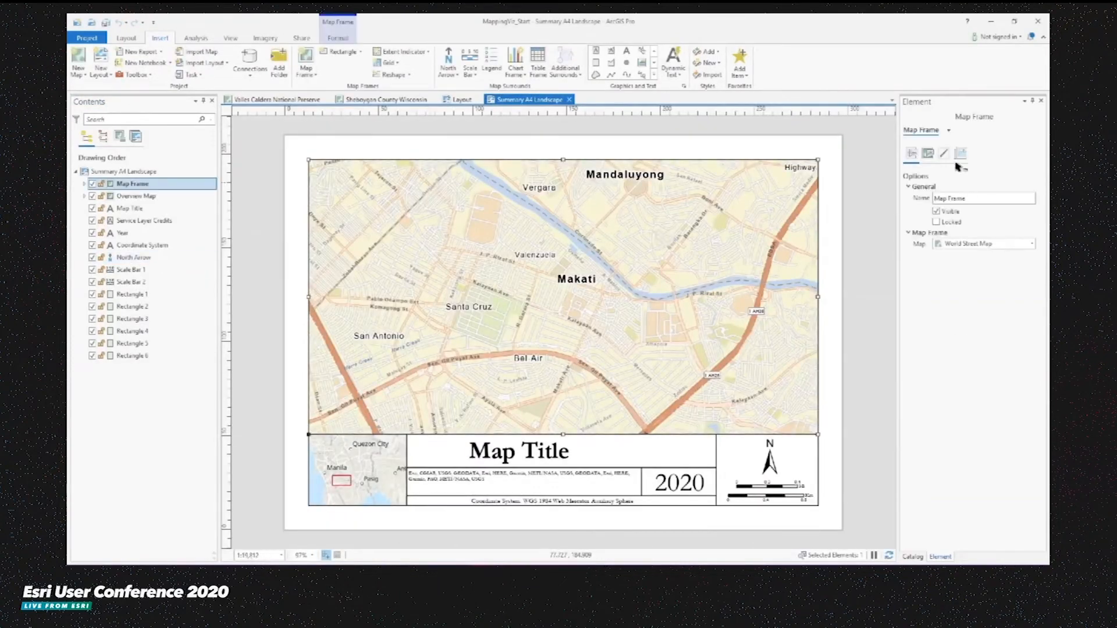
click(969, 245)
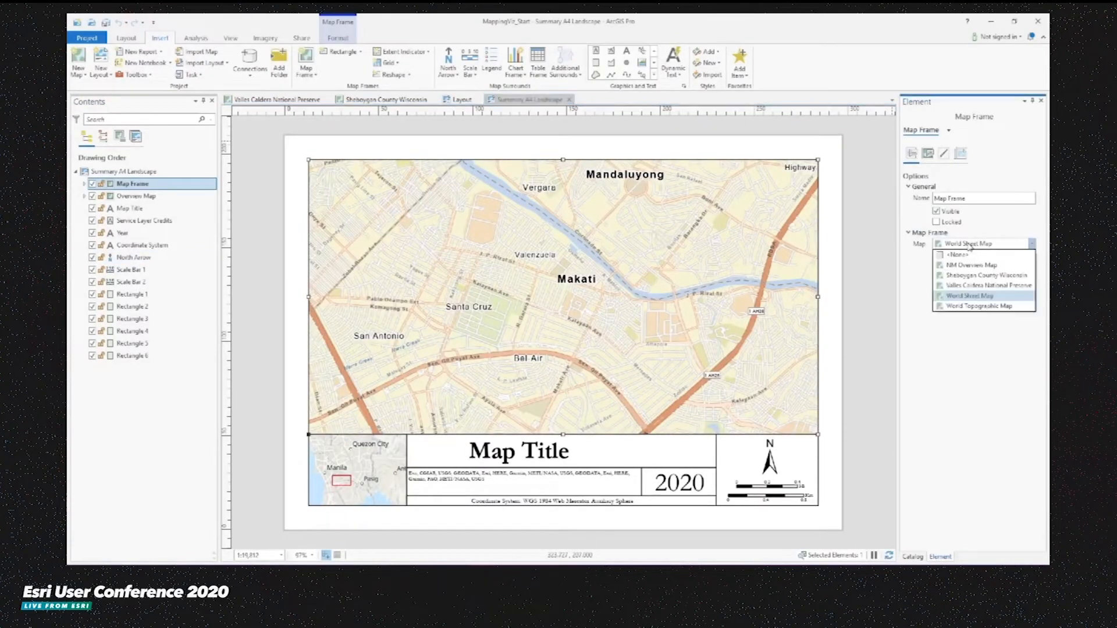
click(965, 276)
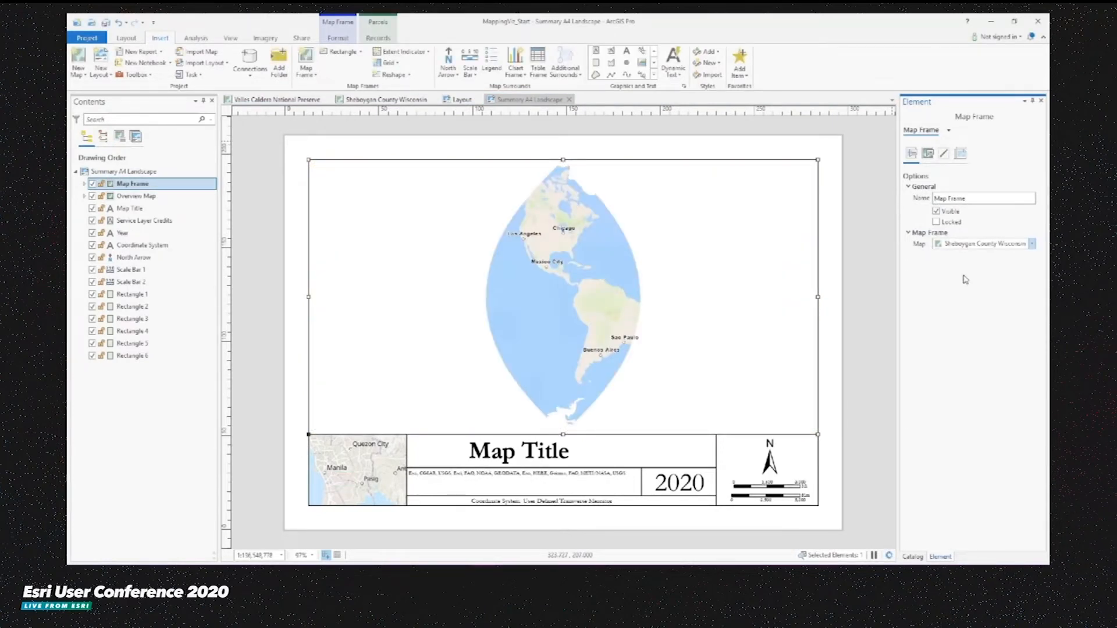
click(130, 41)
click(443, 74)
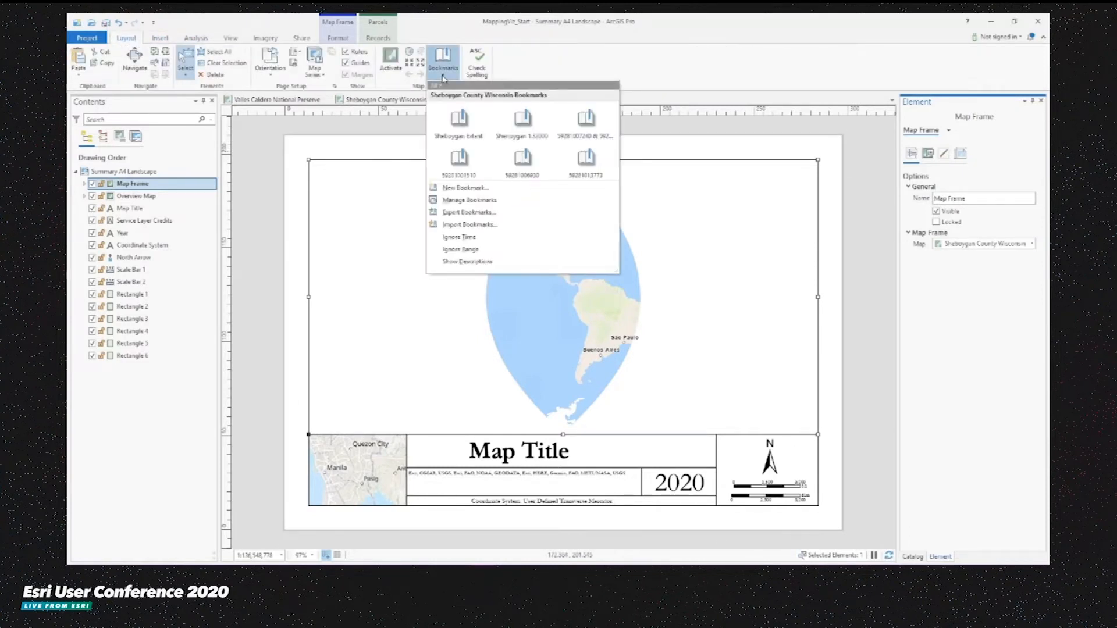
click(460, 168)
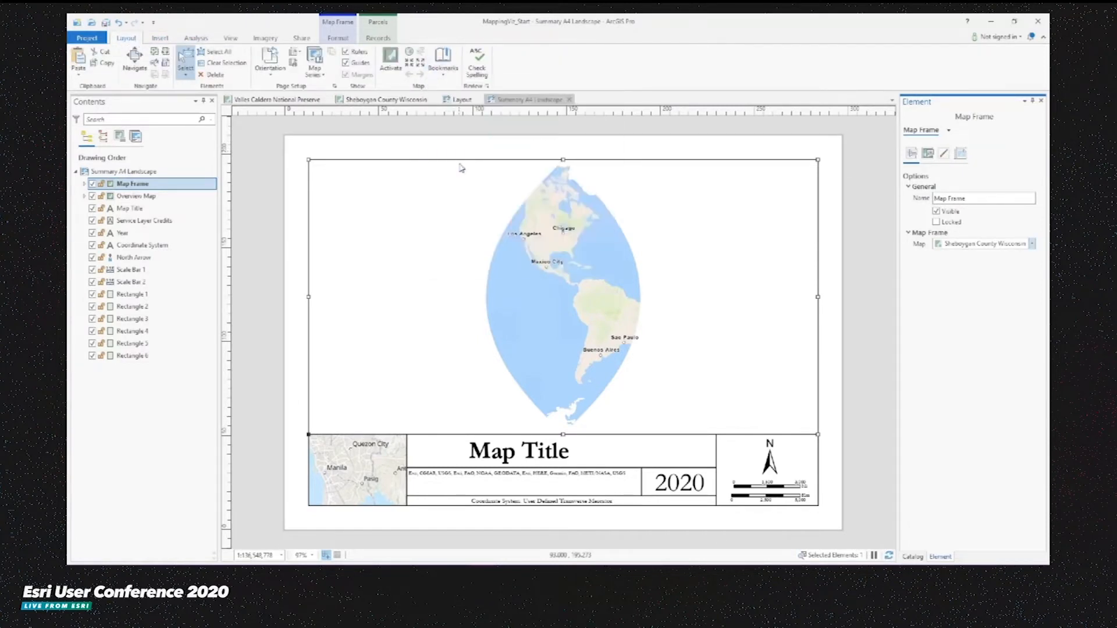
- Delete the overview map frame and insert the SheboyganCounty.png picture in its place in the corner box
click(352, 466)
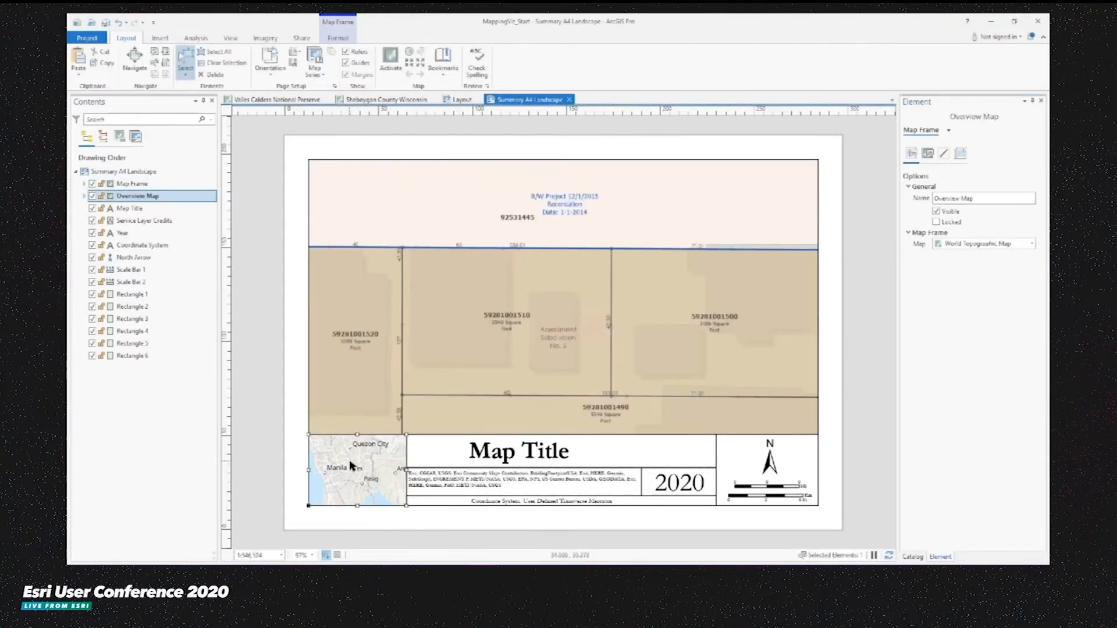
key(Delete)
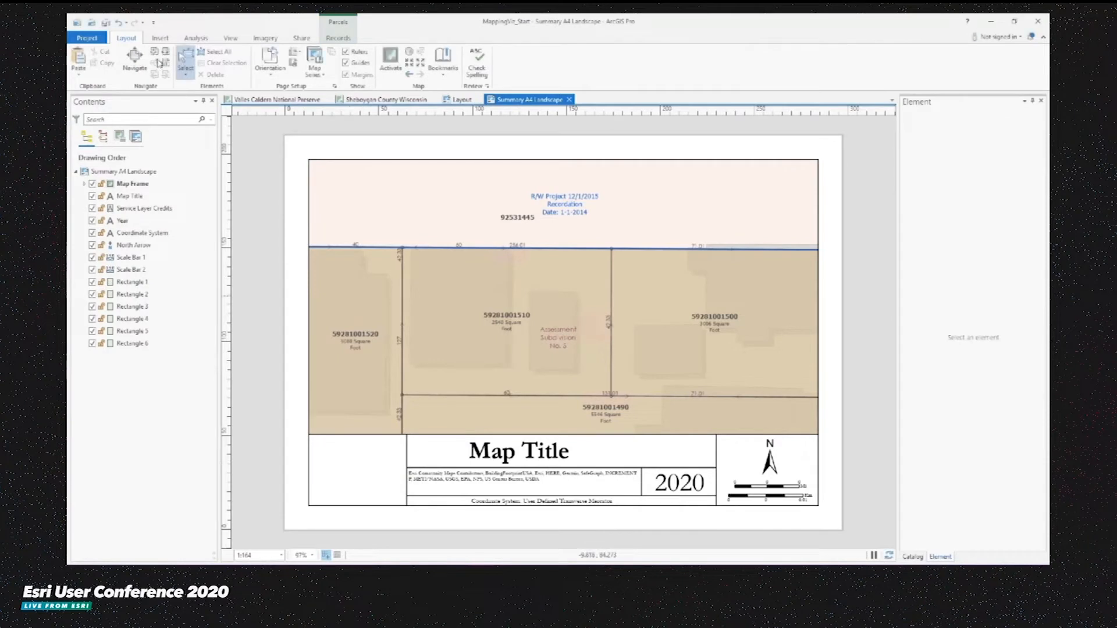
click(160, 38)
click(642, 62)
click(203, 127)
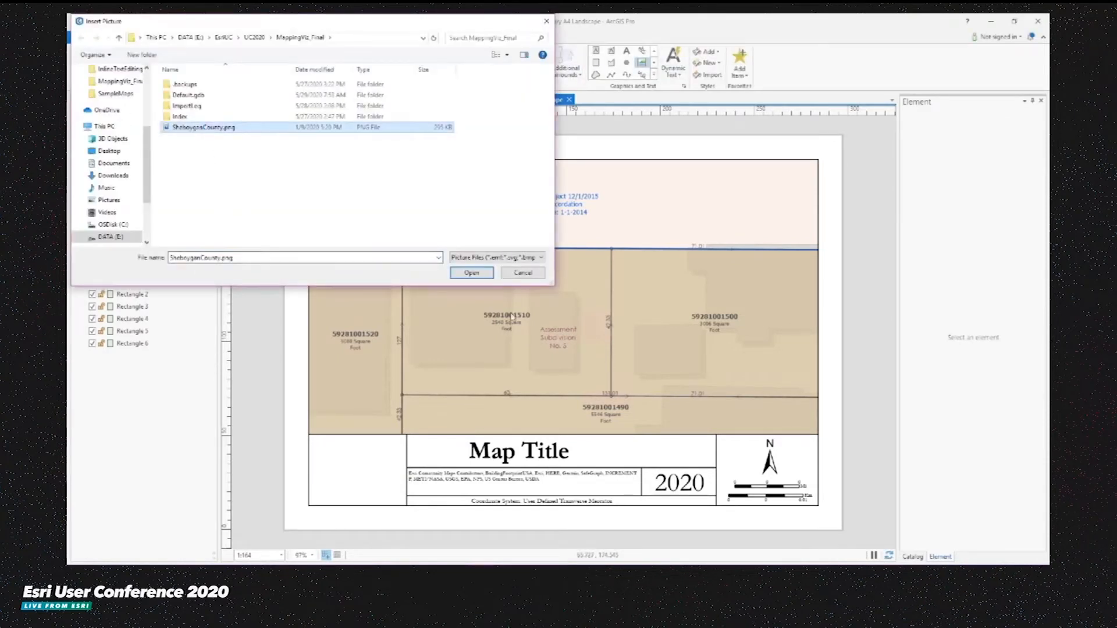
click(468, 273)
drag(320, 444, 394, 502)
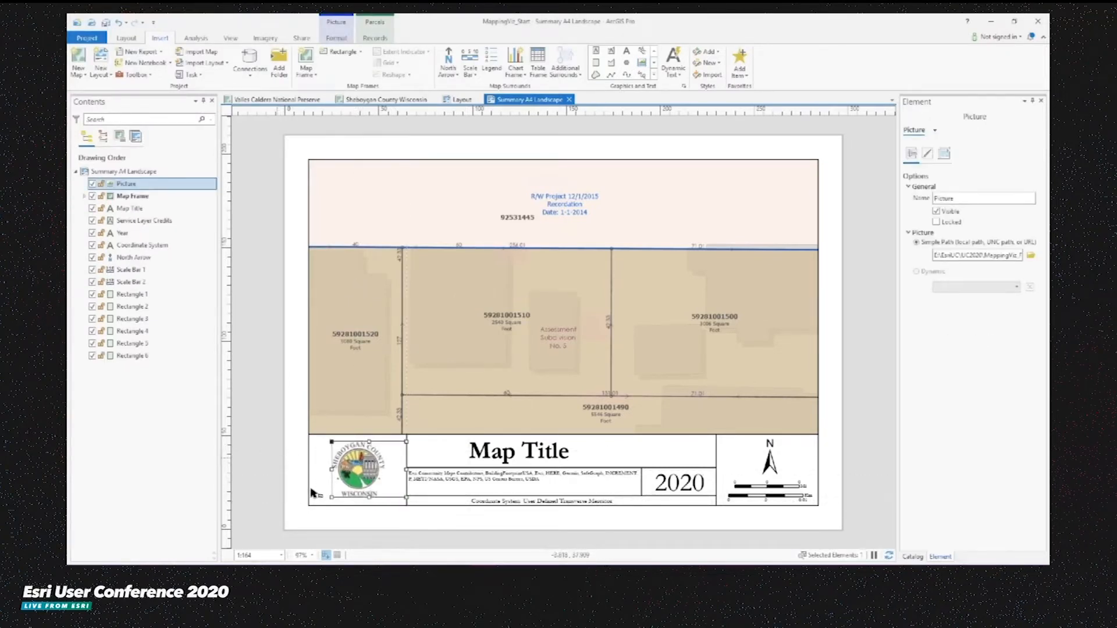
drag(332, 497, 320, 506)
drag(339, 477, 341, 472)
click(267, 454)
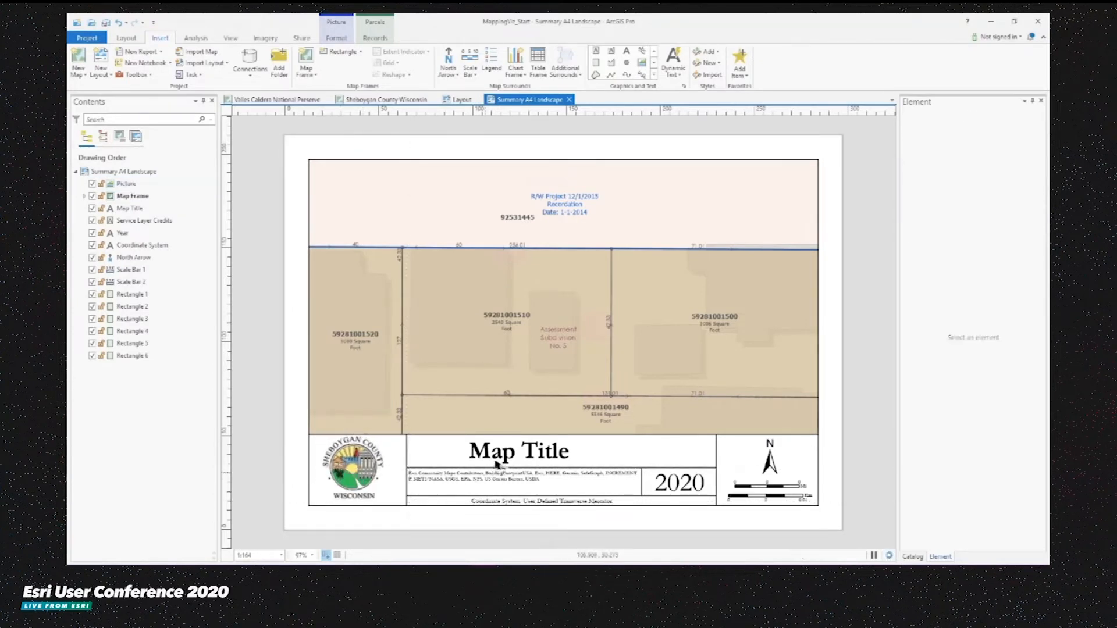
double_click(542, 453)
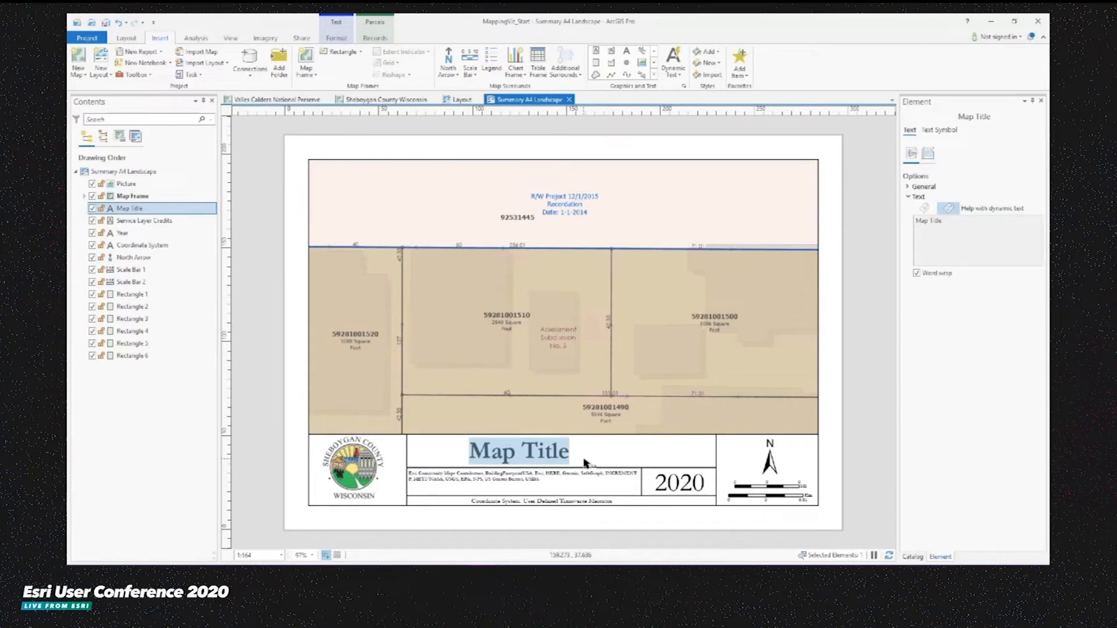
text(Parcel 592)
text(001510)
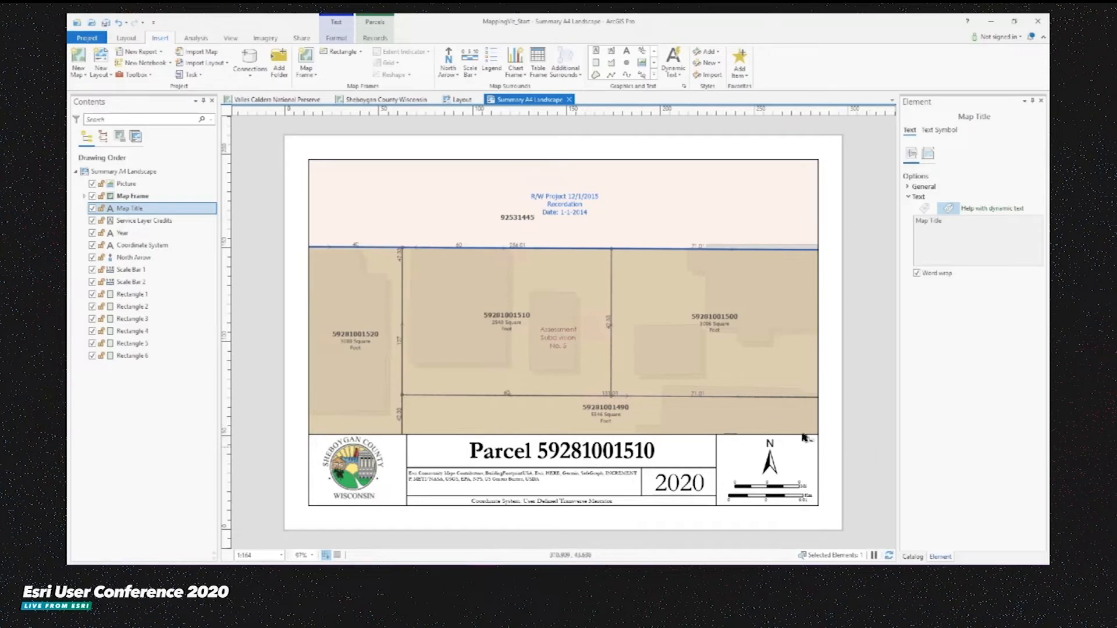
- Nudge the county logo picture slightly downward within its box
click(346, 456)
key(Down)
key(Down)
key(Down)
key(Down)
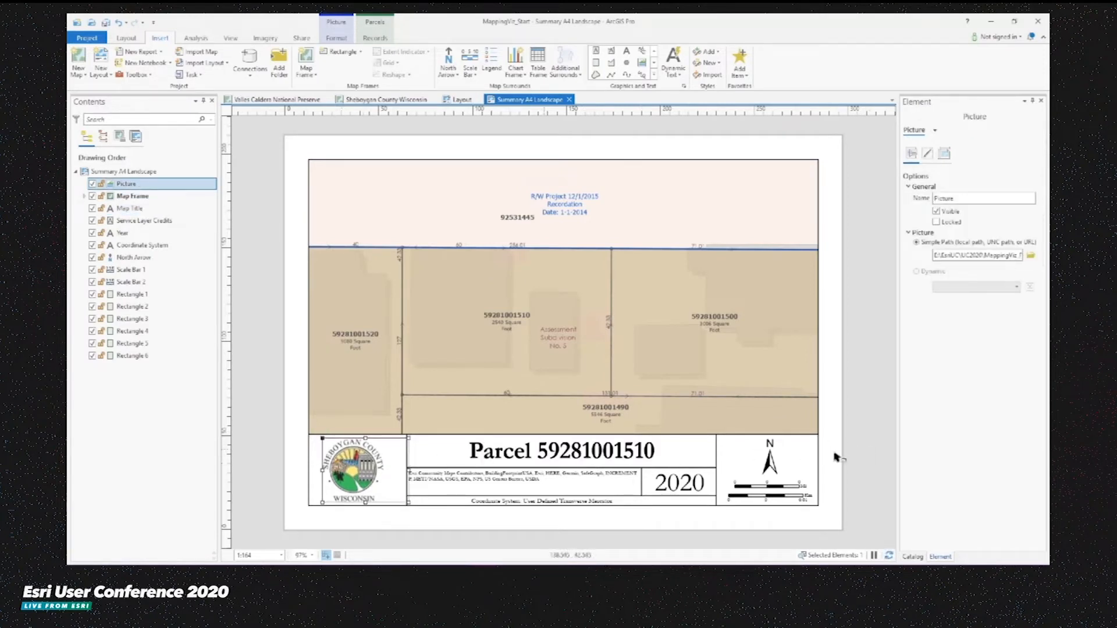
click(877, 453)
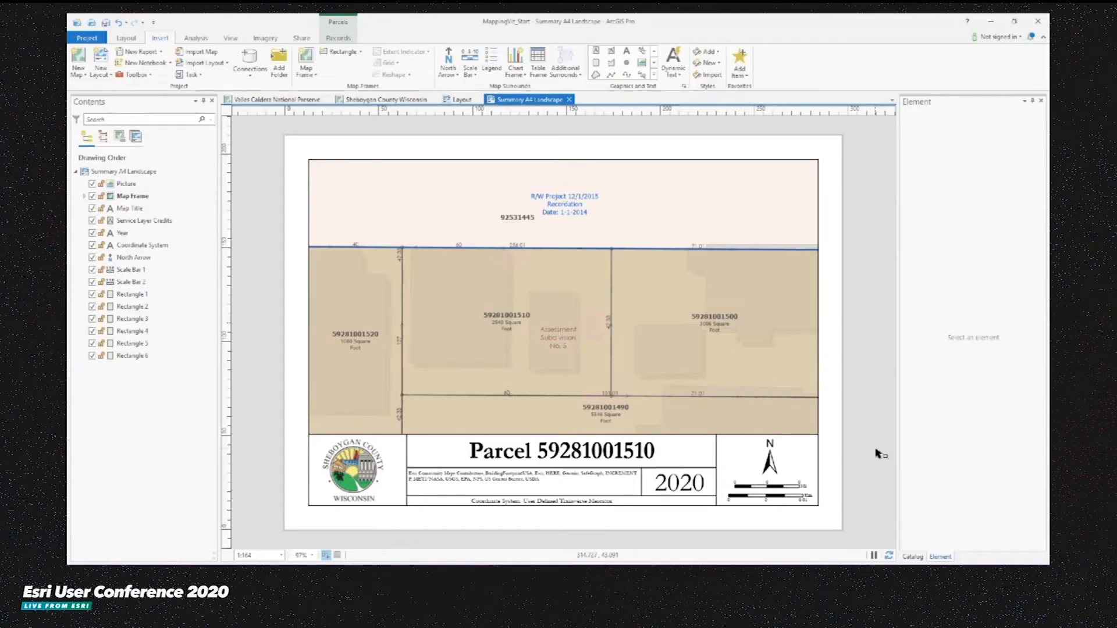
click(126, 38)
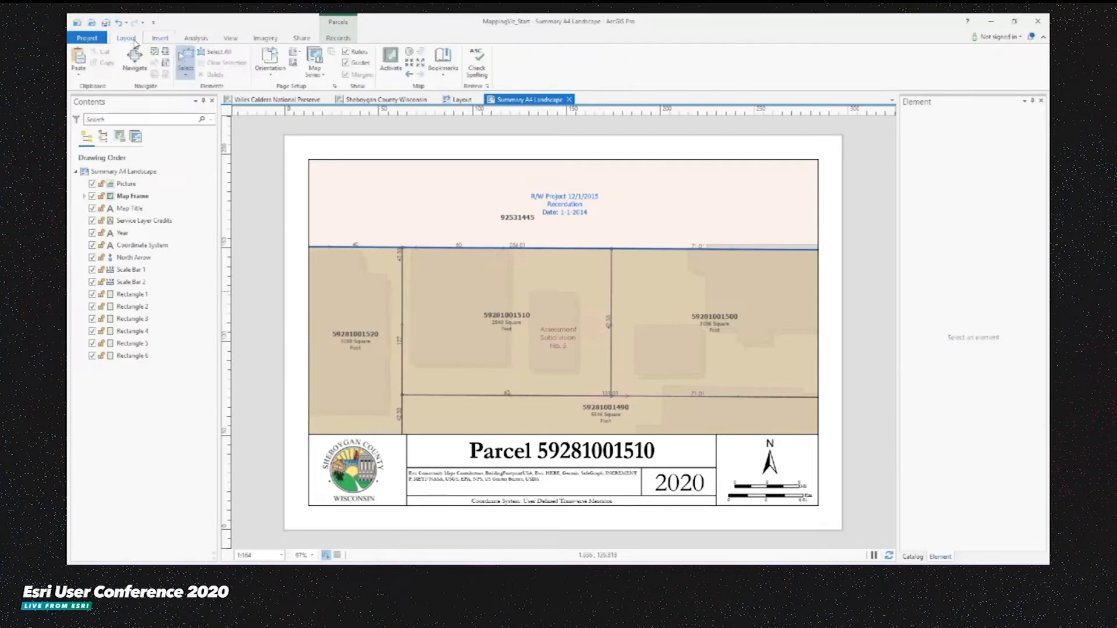
click(313, 75)
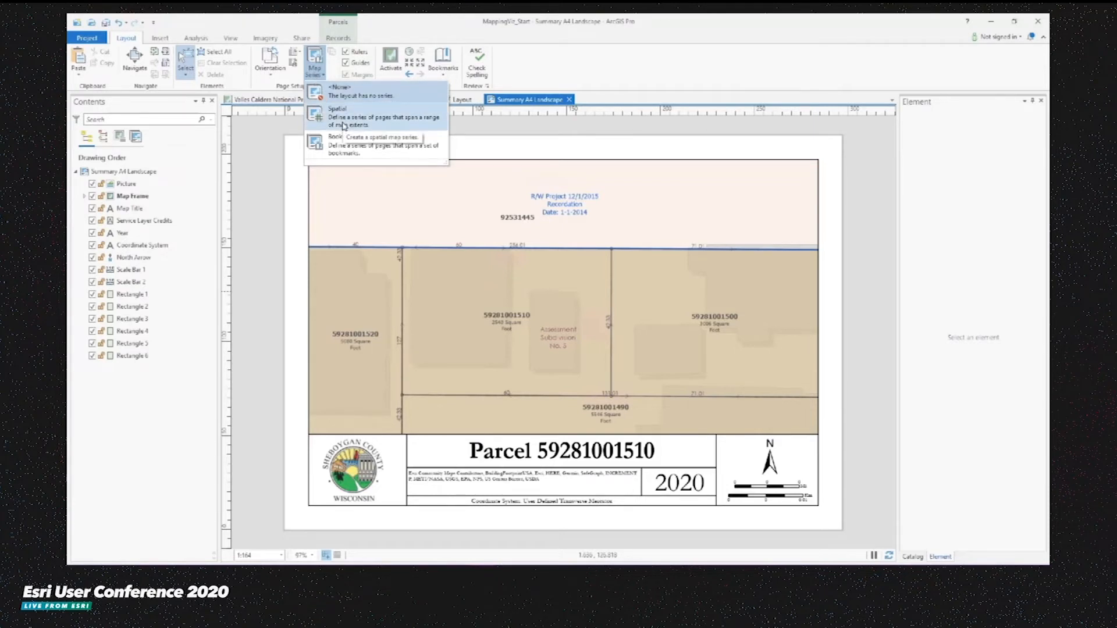
click(365, 153)
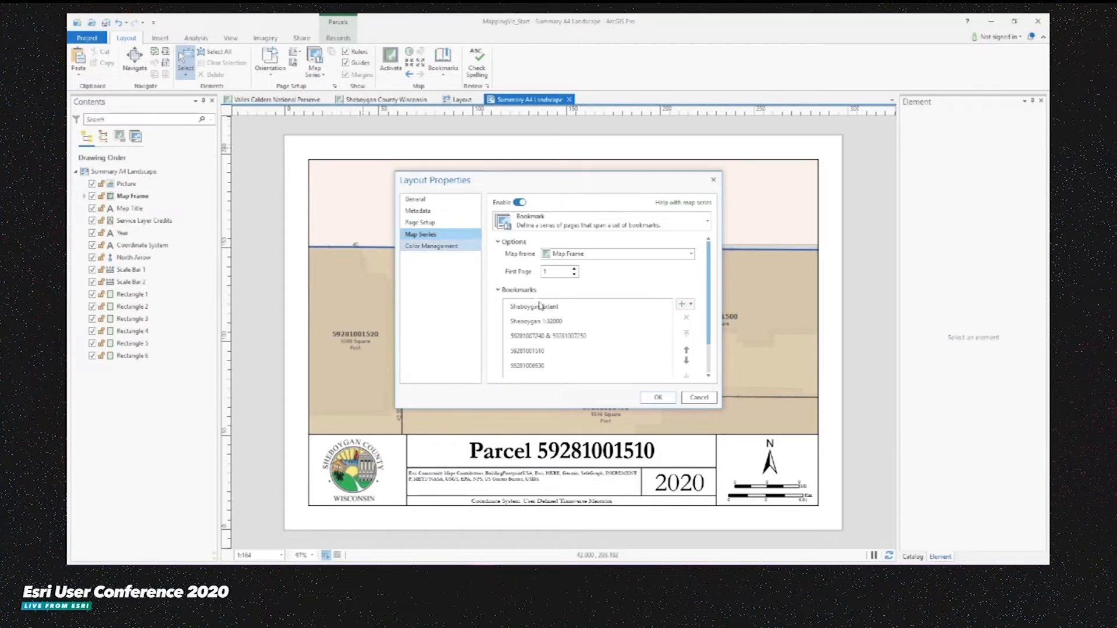
click(550, 306)
ctrl+click(552, 323)
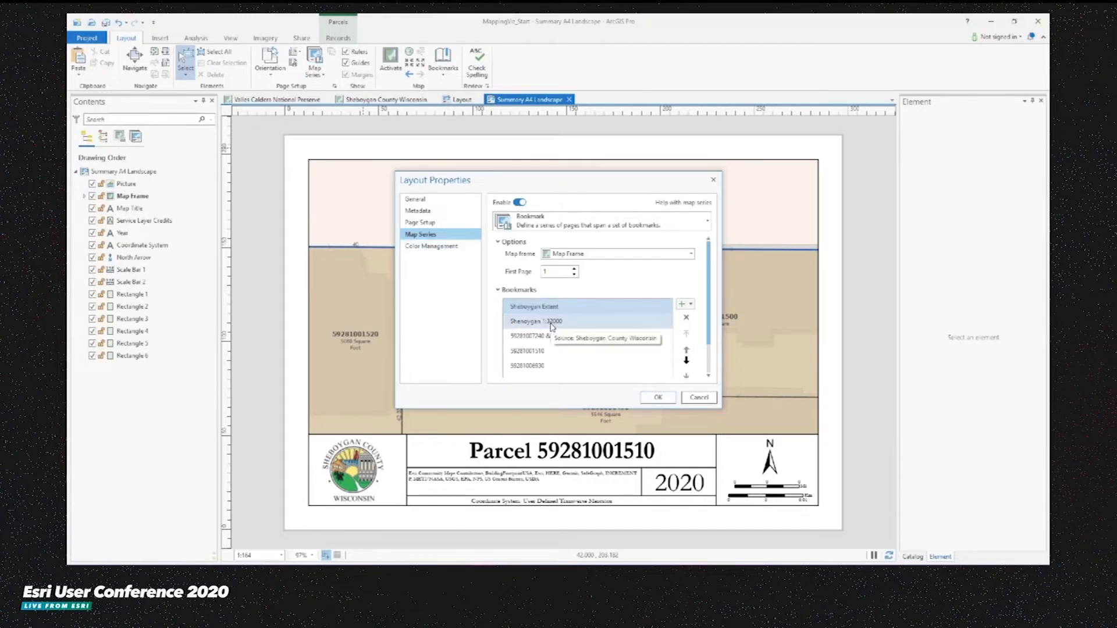
click(687, 319)
click(582, 312)
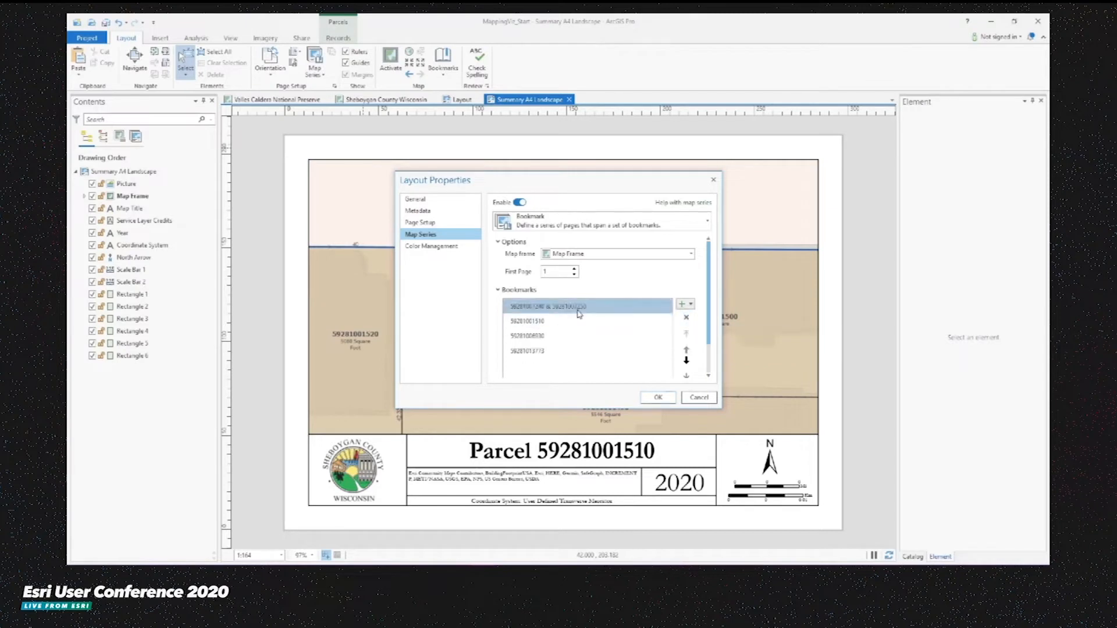
click(686, 360)
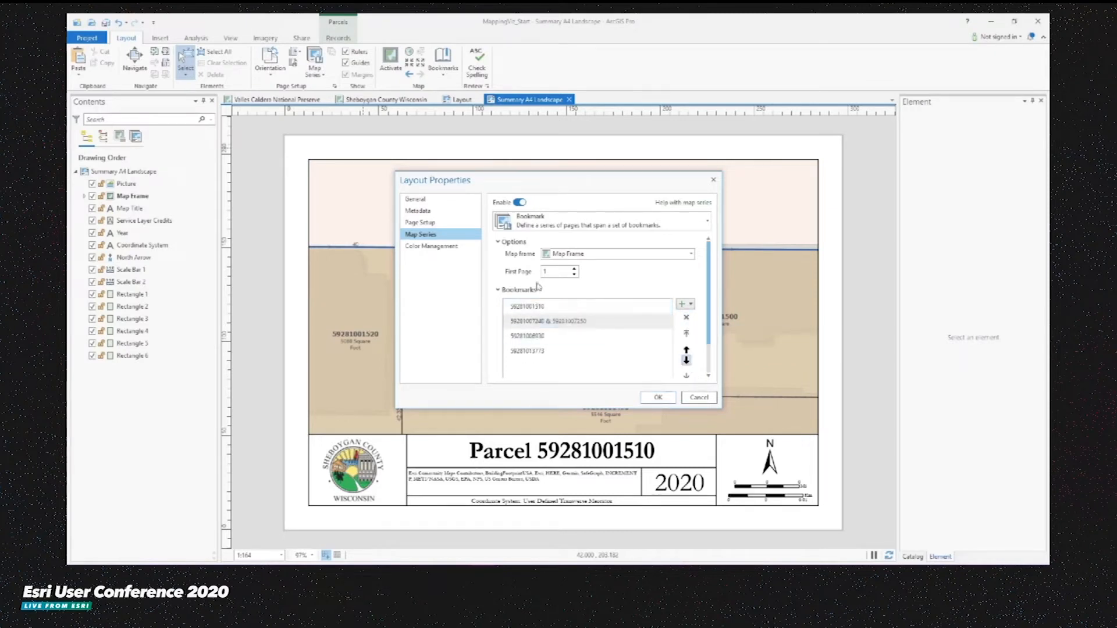
click(573, 306)
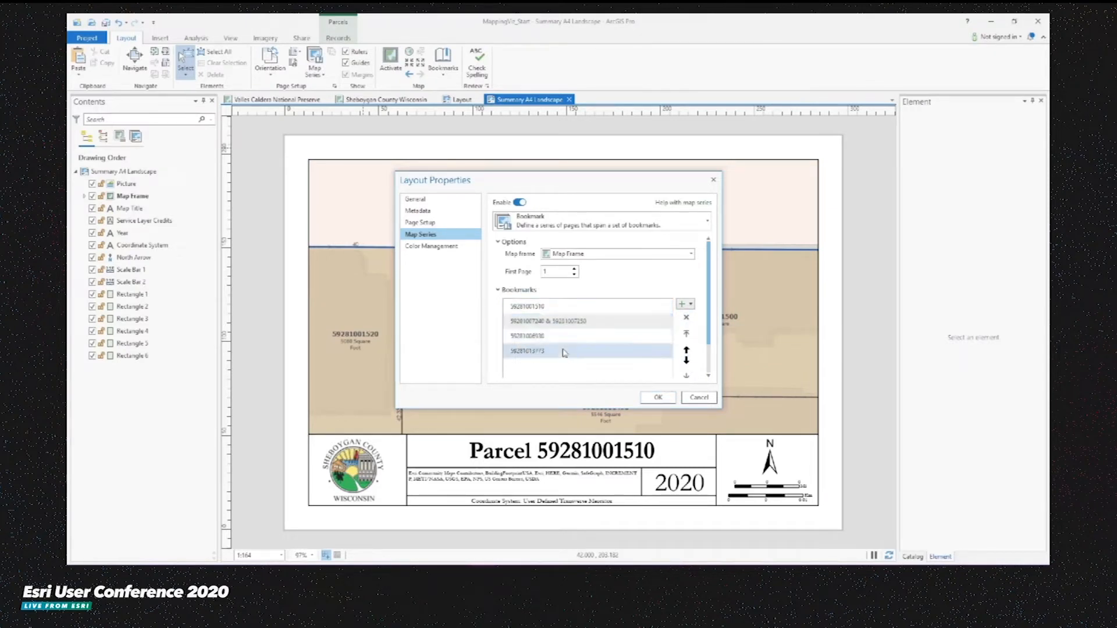
click(563, 317)
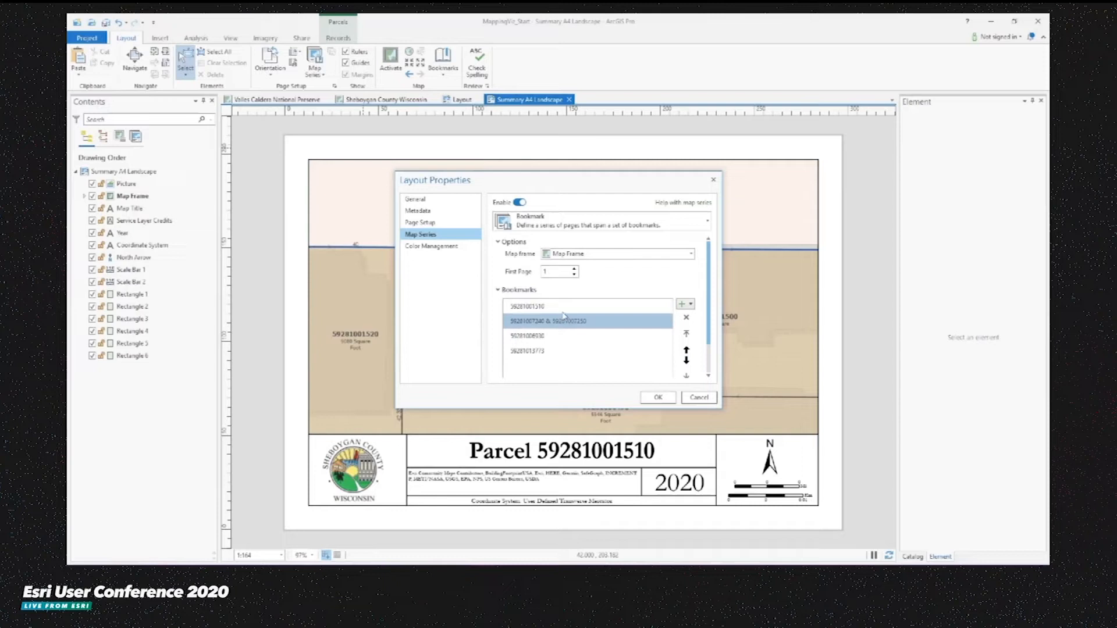
click(666, 399)
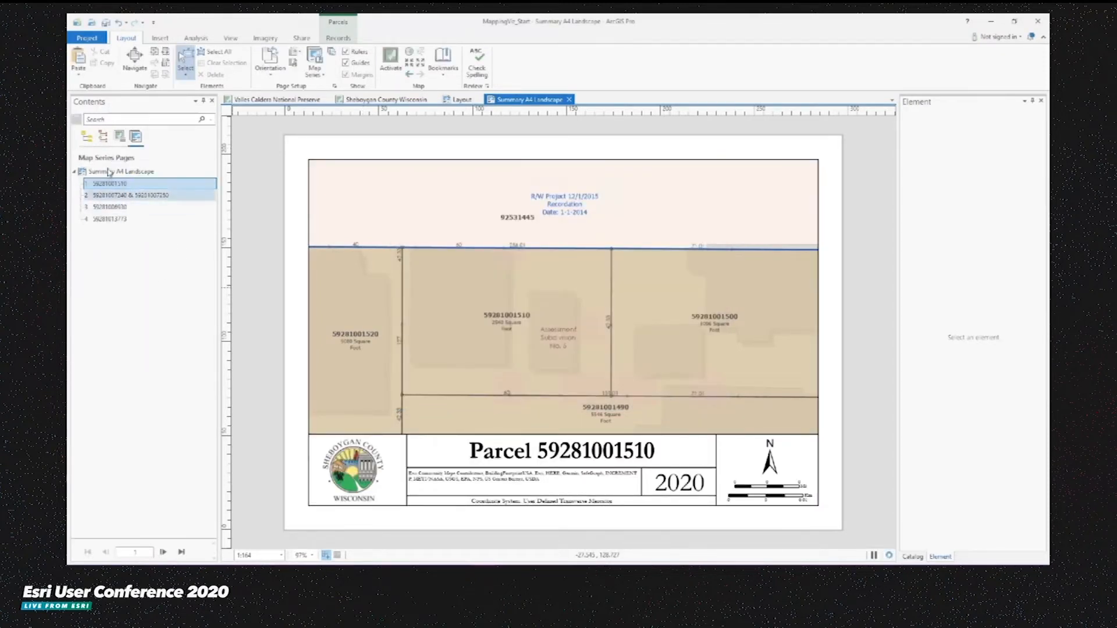
- Go to map series page 2 and delete the static map title text
click(120, 198)
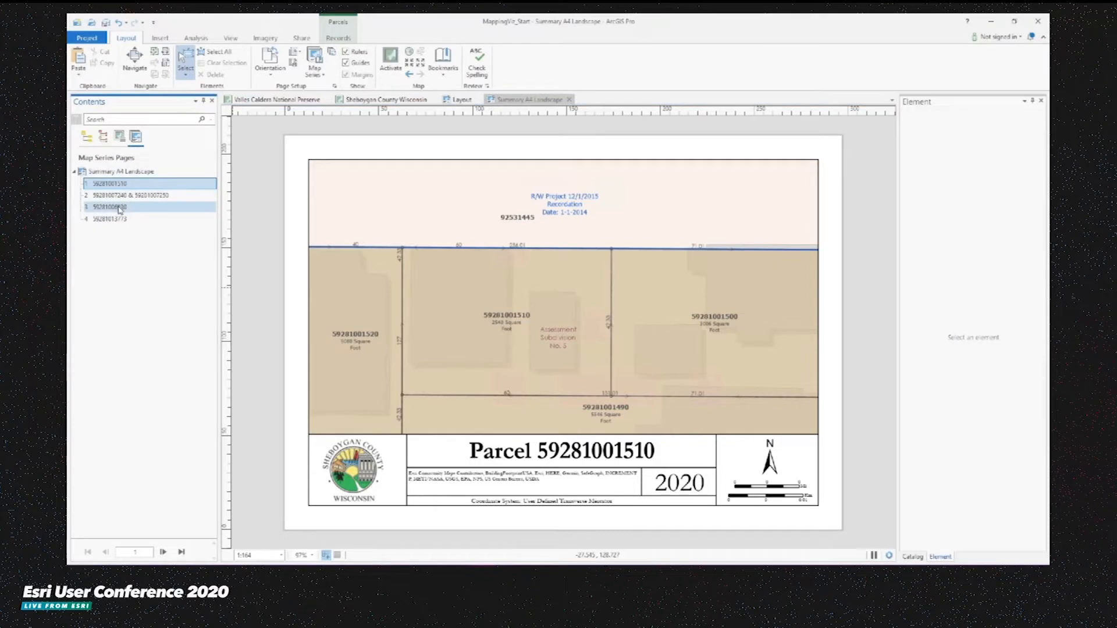
double_click(122, 196)
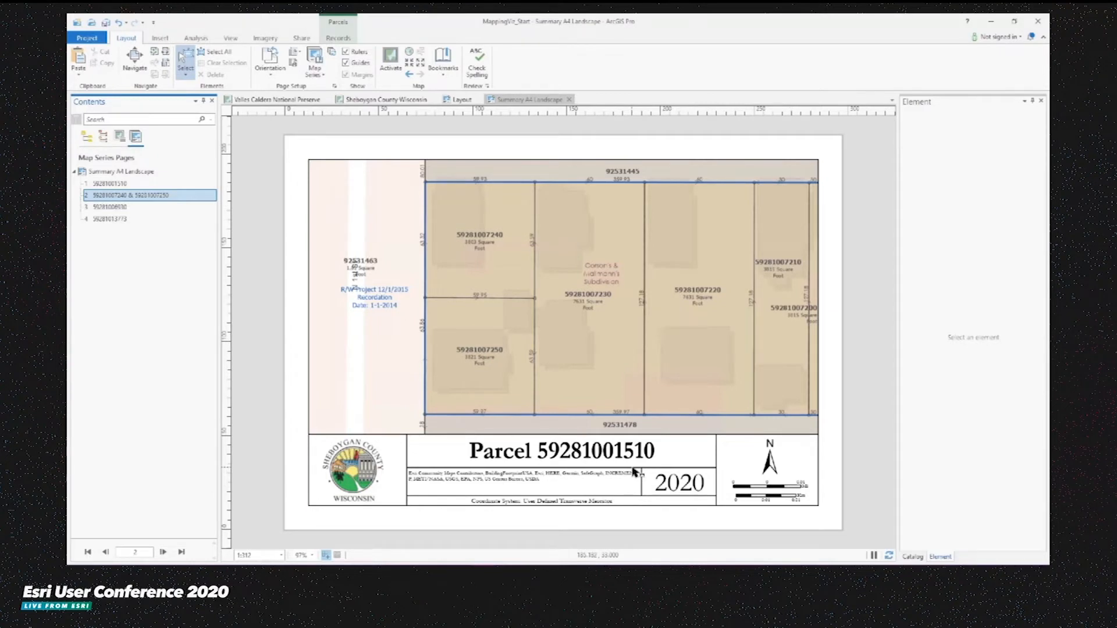
click(514, 456)
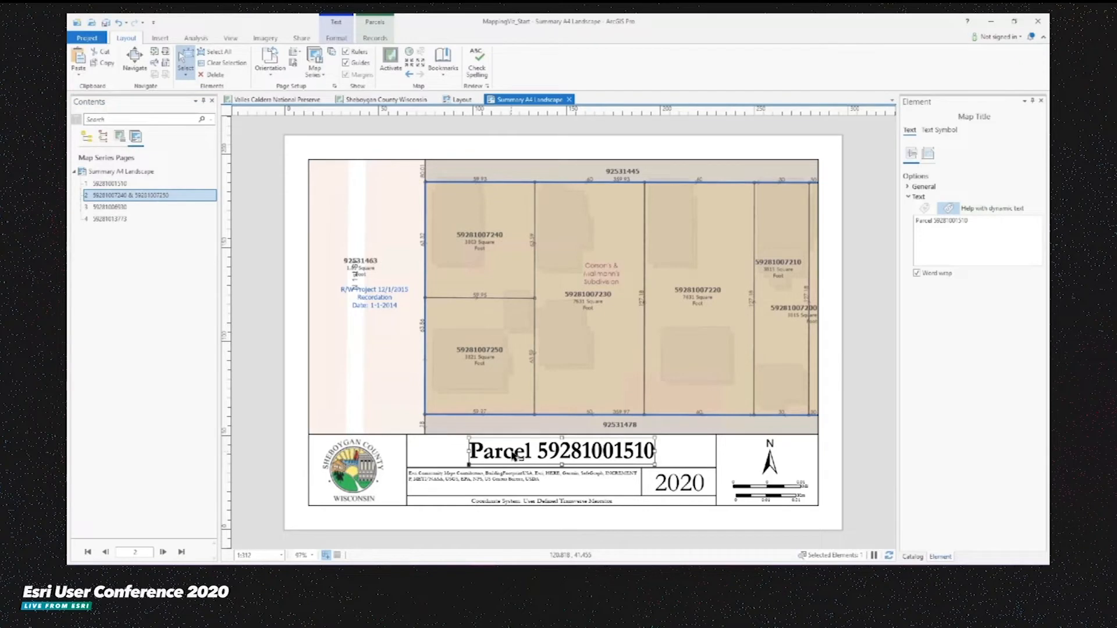
key(Delete)
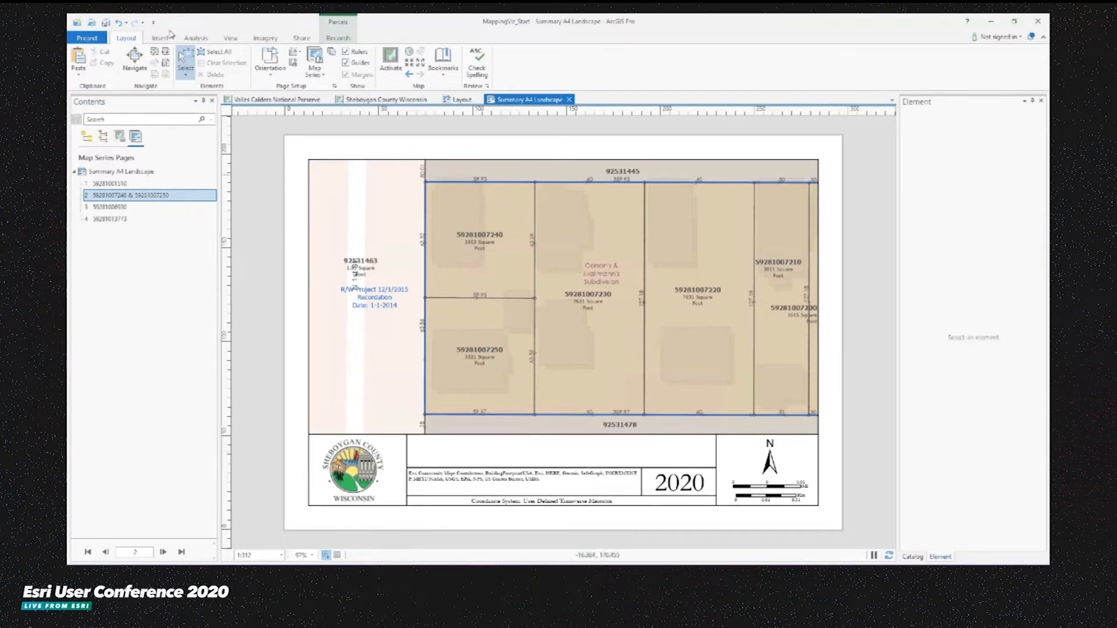
- Insert Page Name dynamic text across the title area of the layout
click(161, 39)
click(673, 67)
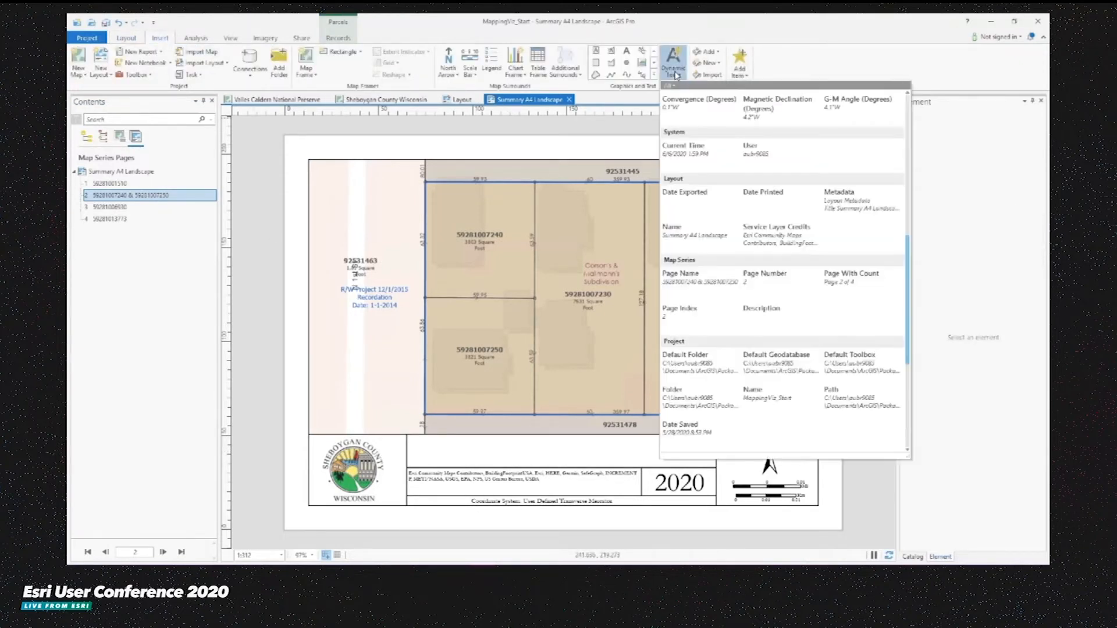
click(698, 282)
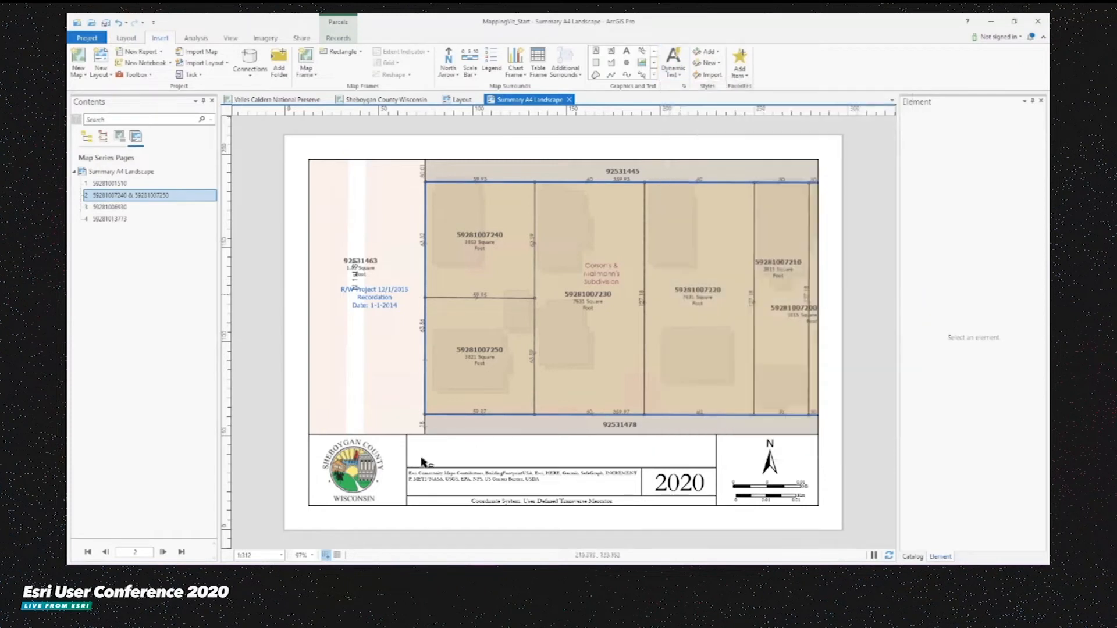
drag(416, 442, 705, 466)
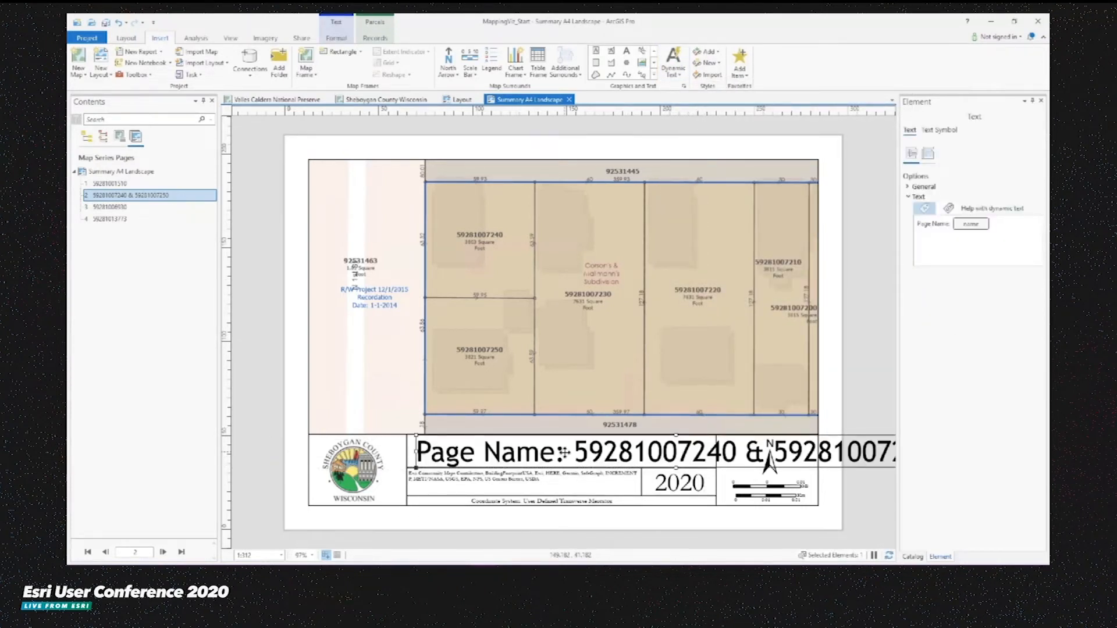
- Delete the "Page Name:" prefix from the dynamic title text, keeping only the page name tag
double_click(567, 455)
double_click(567, 456)
drag(569, 452, 383, 440)
key(Delete)
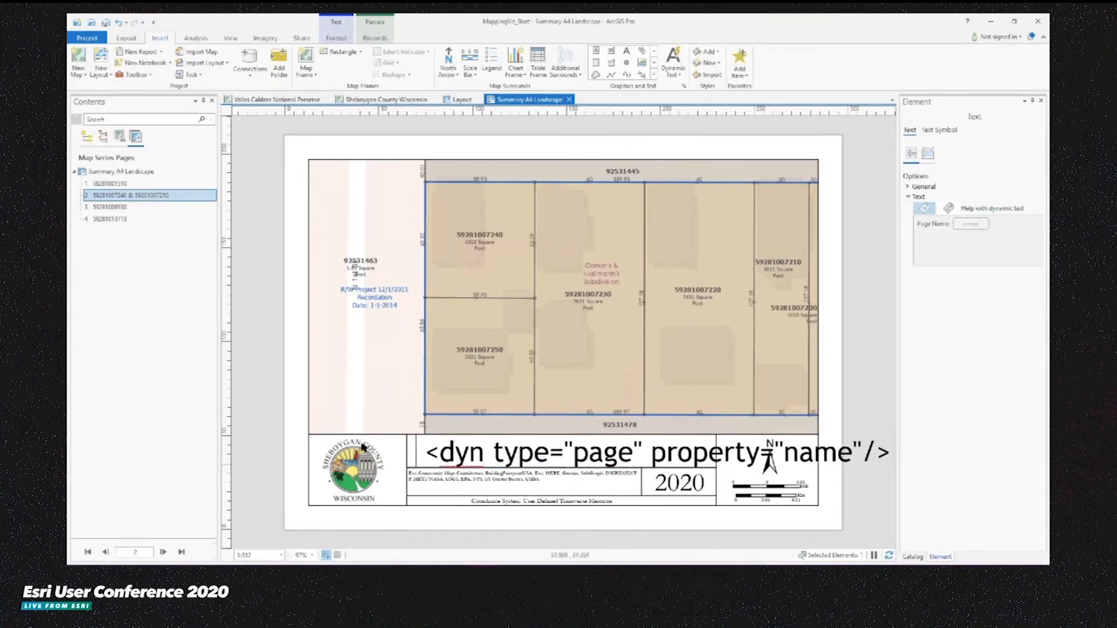
click(263, 444)
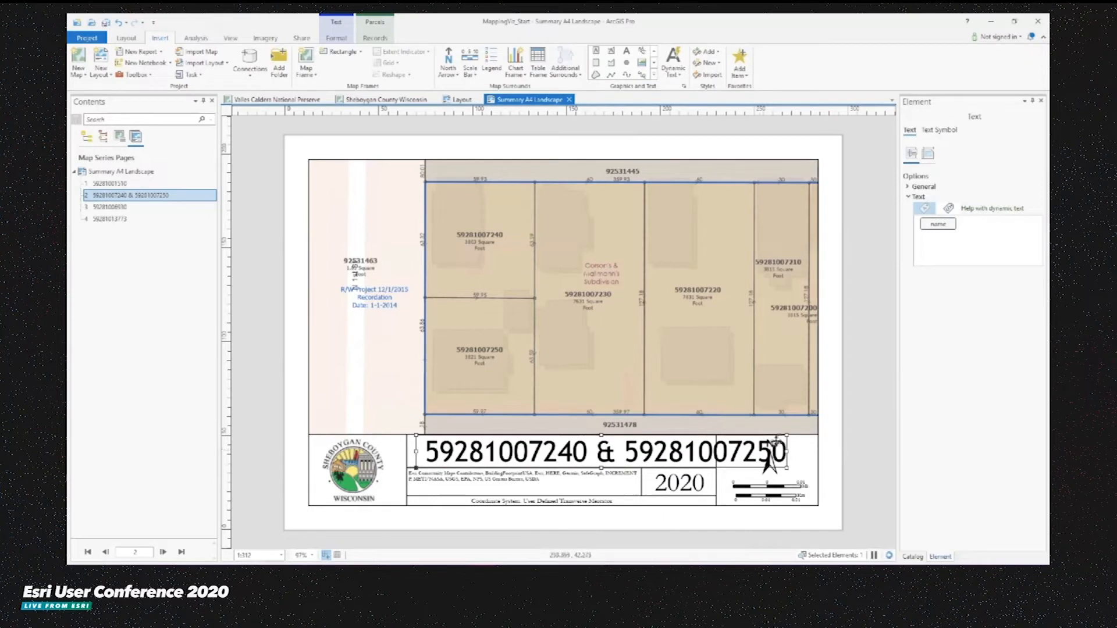
- Shrink the dynamic title text box and center it within the title area of the layout
drag(787, 435, 658, 451)
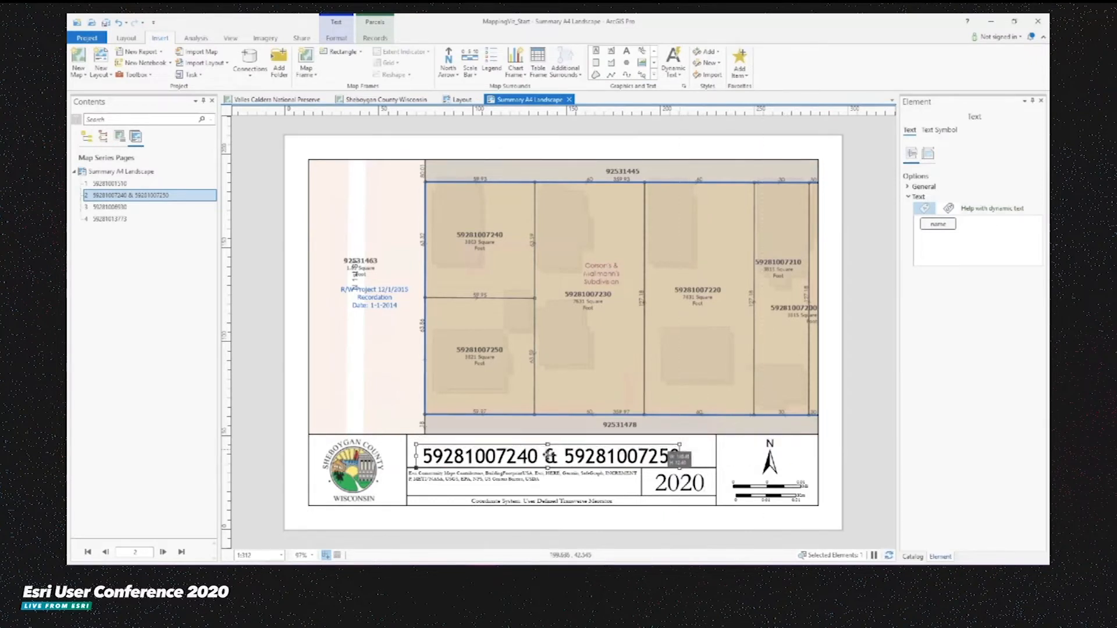
drag(533, 460, 553, 455)
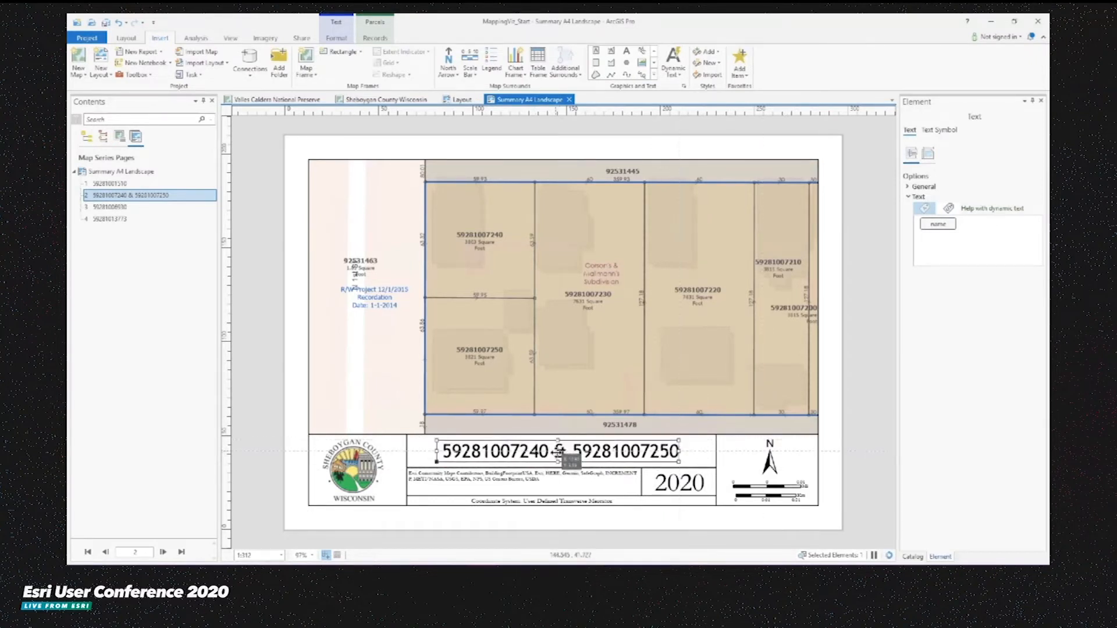
click(263, 365)
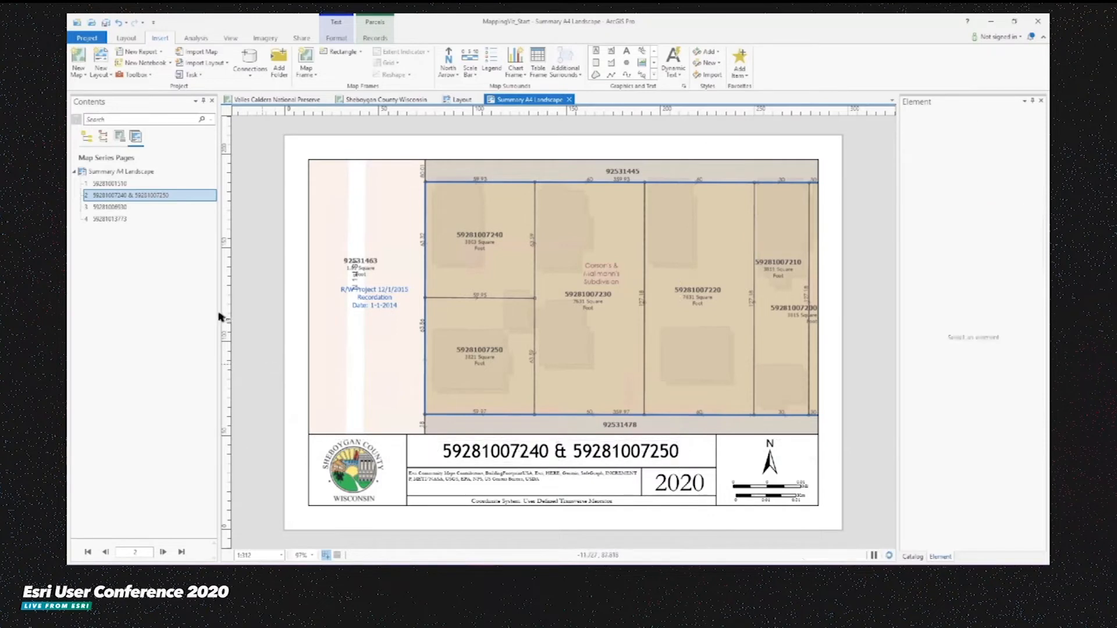
- Display map series page 3 to check the dynamic title, and close the Element pane
double_click(109, 207)
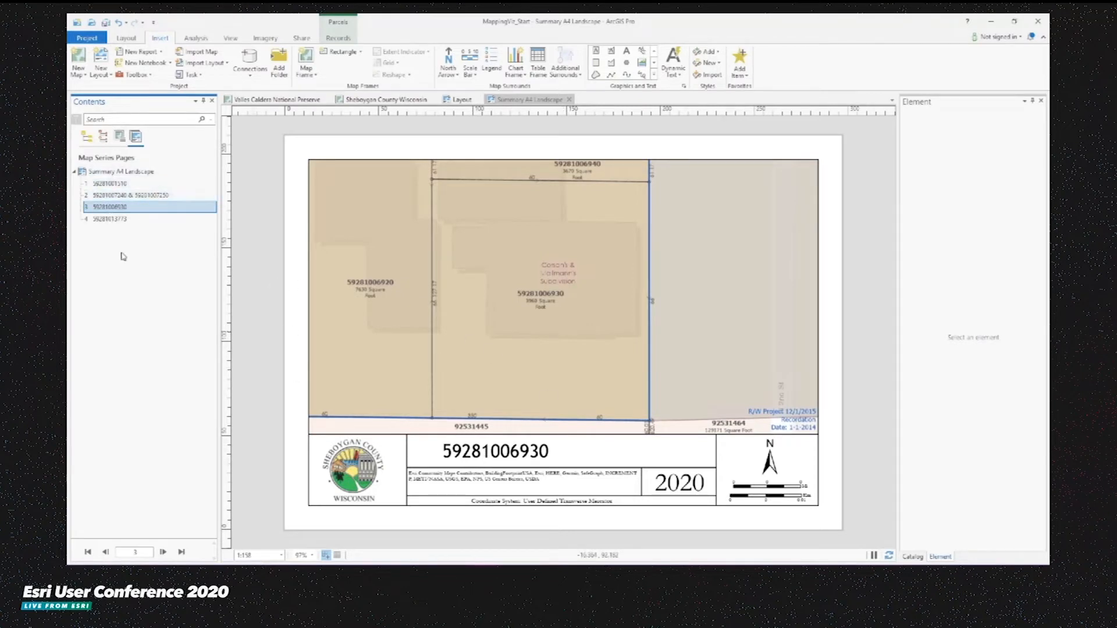
click(1041, 100)
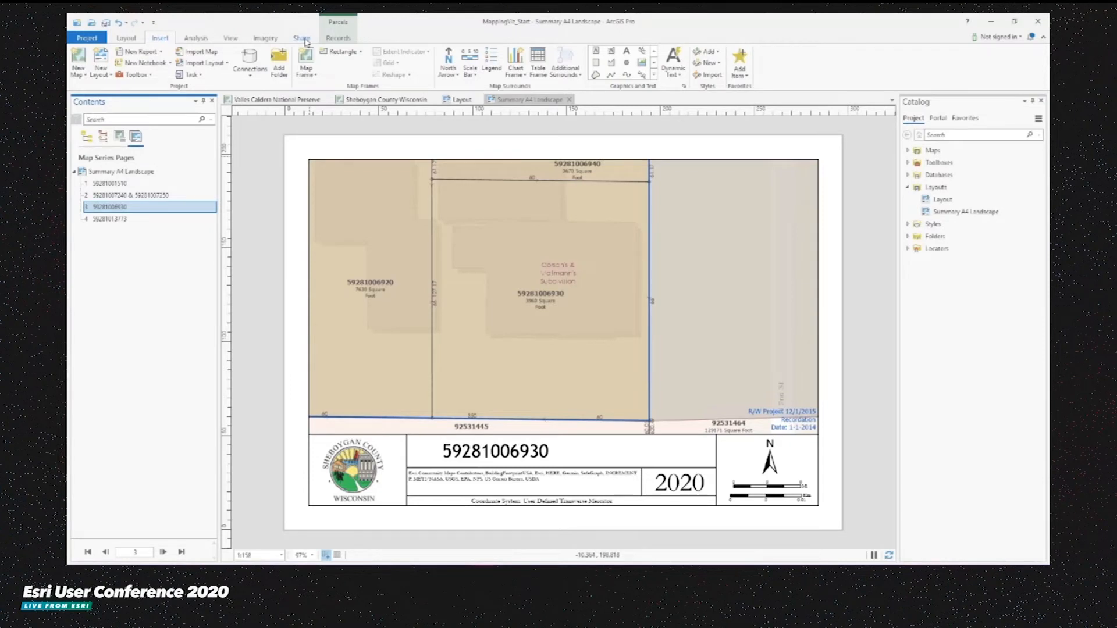
- Open the Export Layout pane and review the available export file types, leaving PDF selected
click(301, 38)
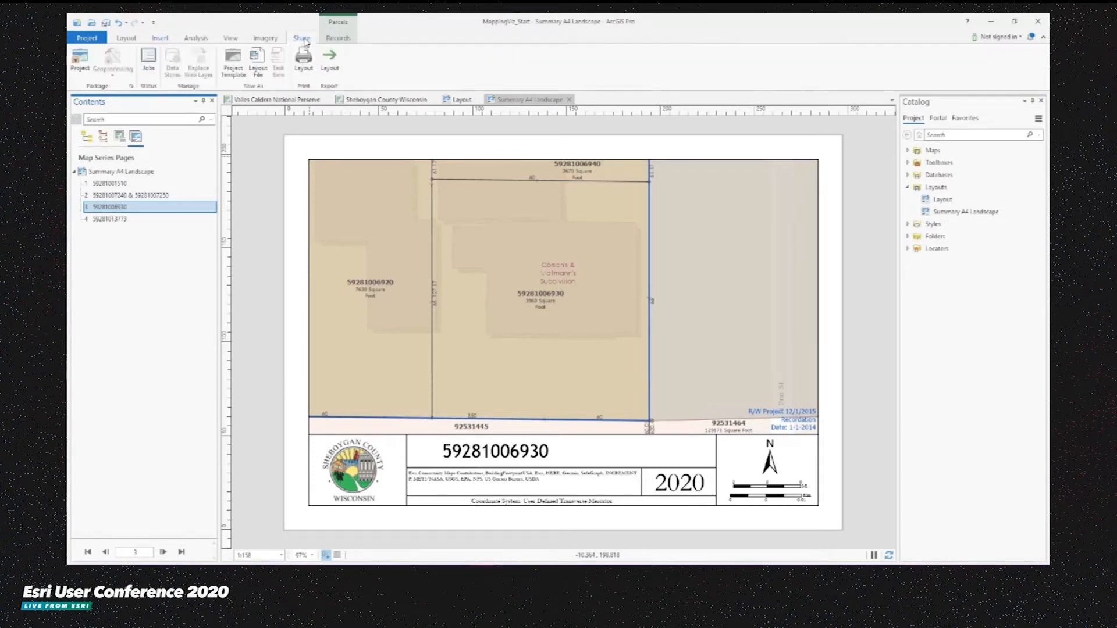
click(329, 68)
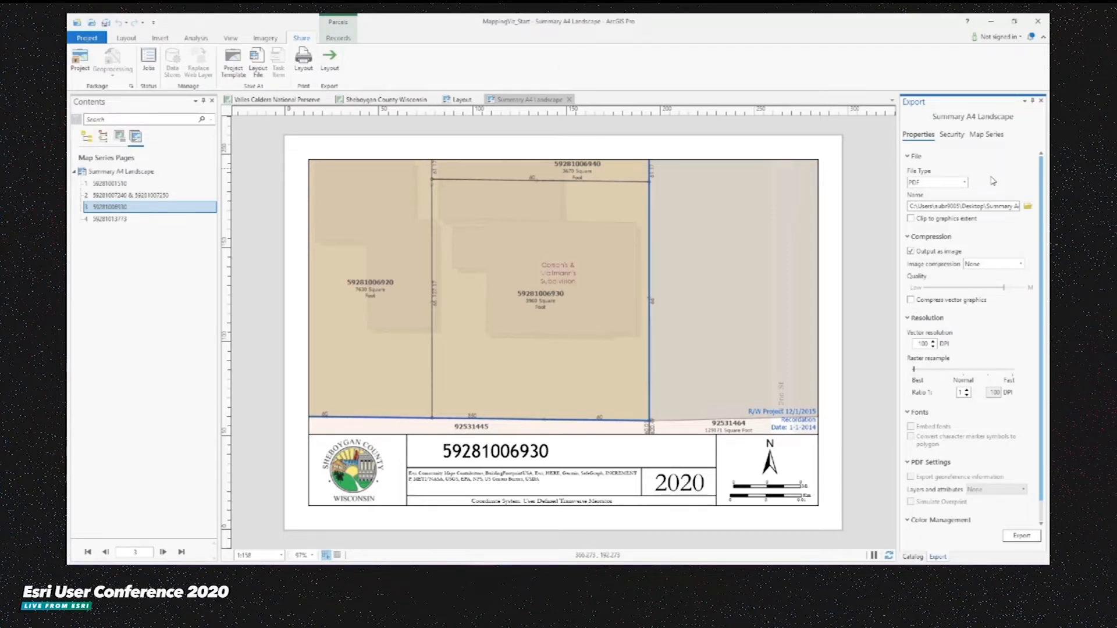
click(948, 184)
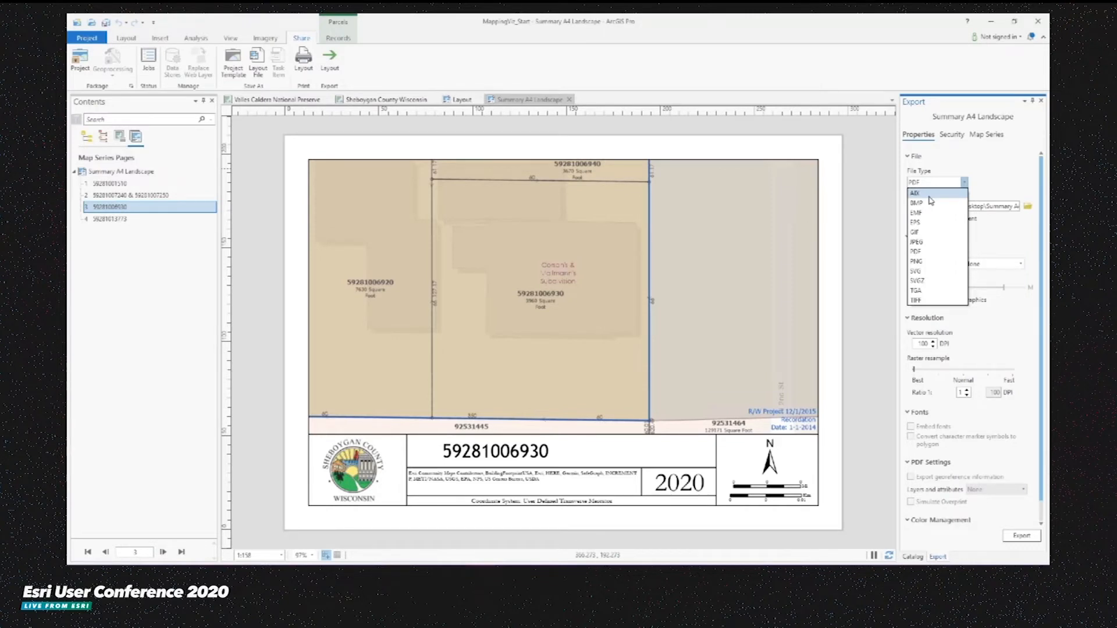
click(869, 224)
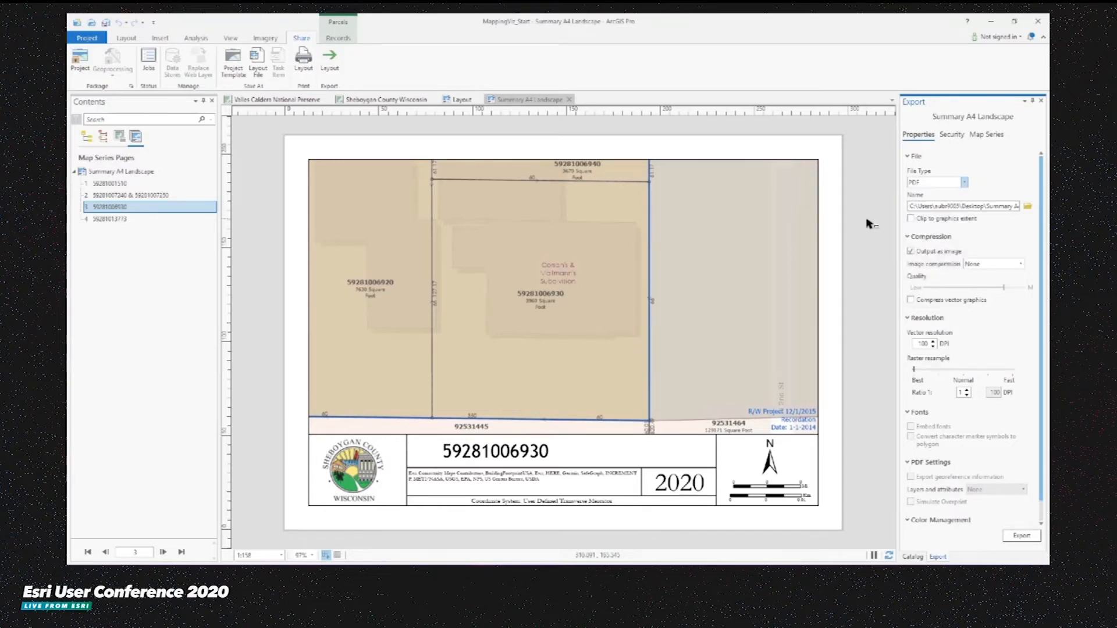